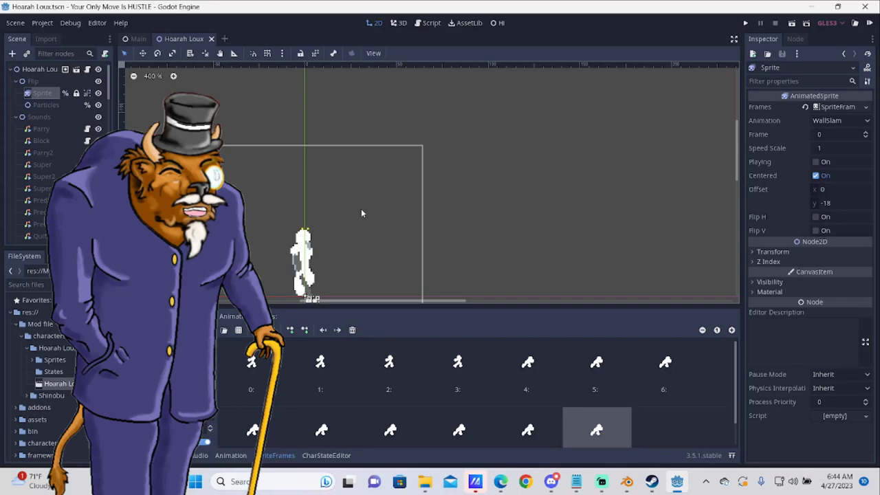
# Review the finished and to-do animation lists in the "stuff i did" notes in Notepad, then return to Godot
pyautogui.click(576, 482)
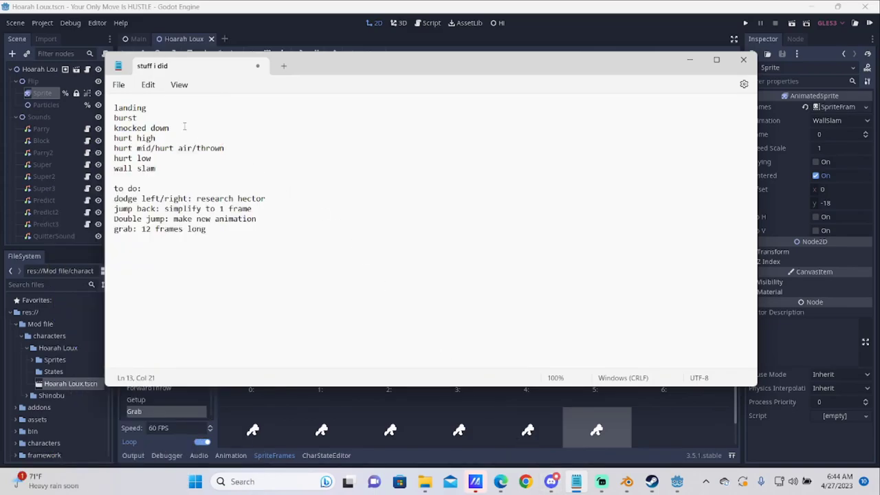
pyautogui.click(150, 110)
pyautogui.moveTo(148, 109); pyautogui.dragTo(168, 140)
pyautogui.click(123, 138)
pyautogui.moveTo(137, 148); pyautogui.dragTo(224, 149)
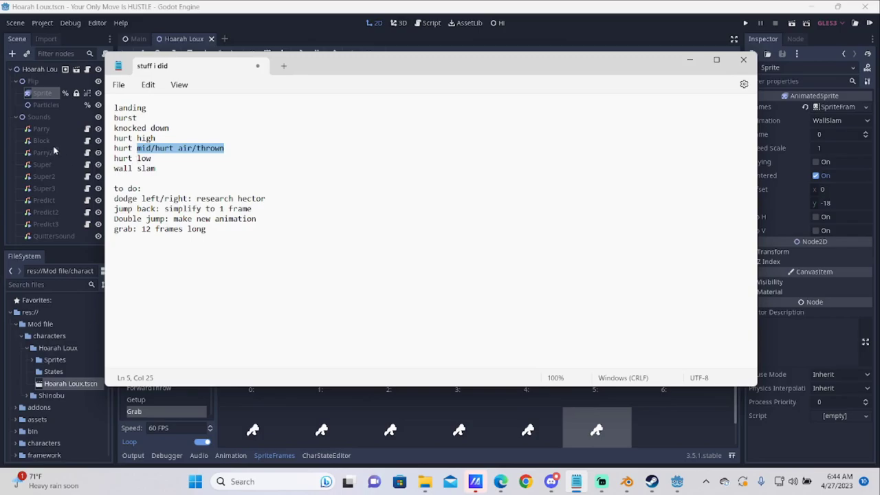
pyautogui.moveTo(114, 148); pyautogui.dragTo(233, 150)
pyautogui.click(211, 150)
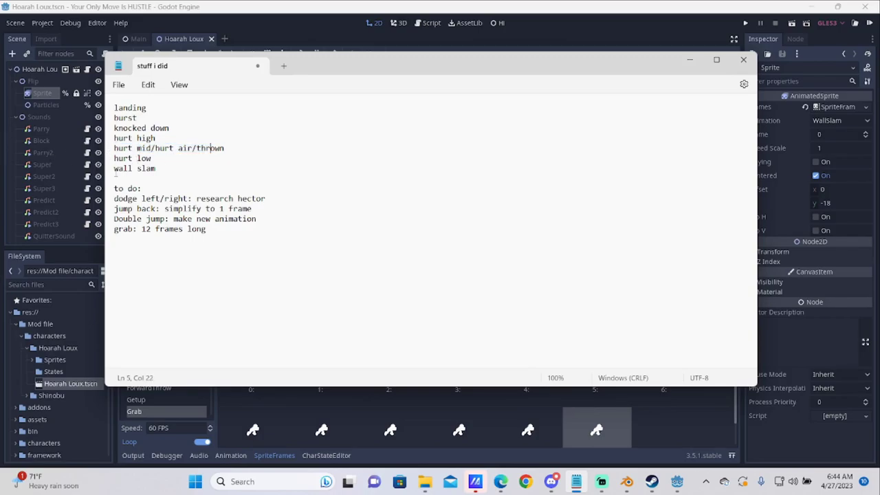
pyautogui.tripleClick(129, 170)
pyautogui.click(134, 170)
pyautogui.click(690, 59)
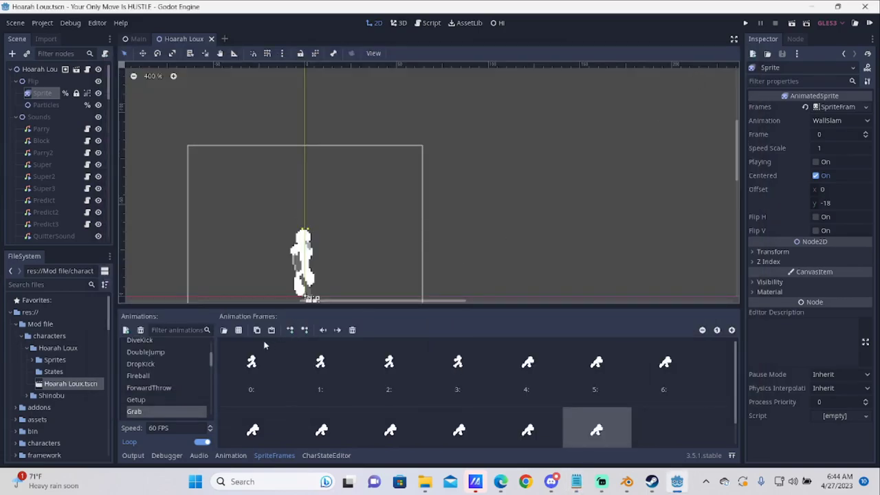
# Show the Sprite's Burst animation frames and inspect the animation and length properties of the StateMachine's Burst state
pyautogui.scroll(4, 151, 402)
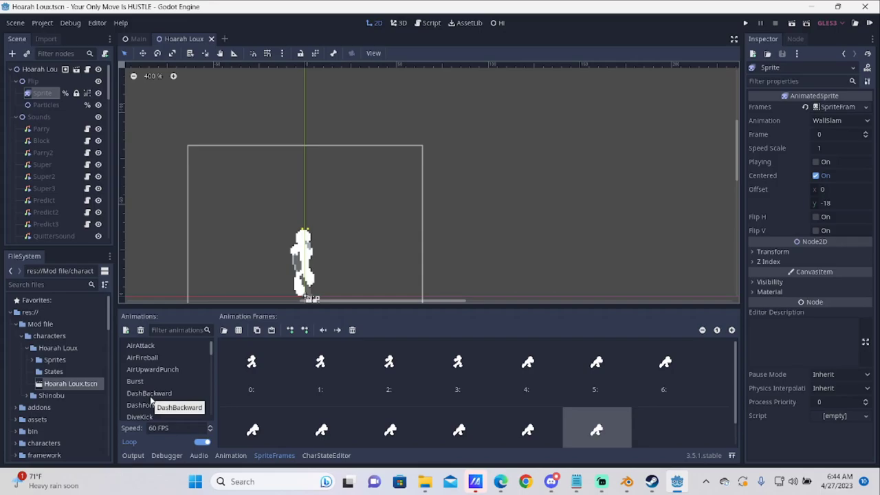
pyautogui.scroll(-1, 149, 364)
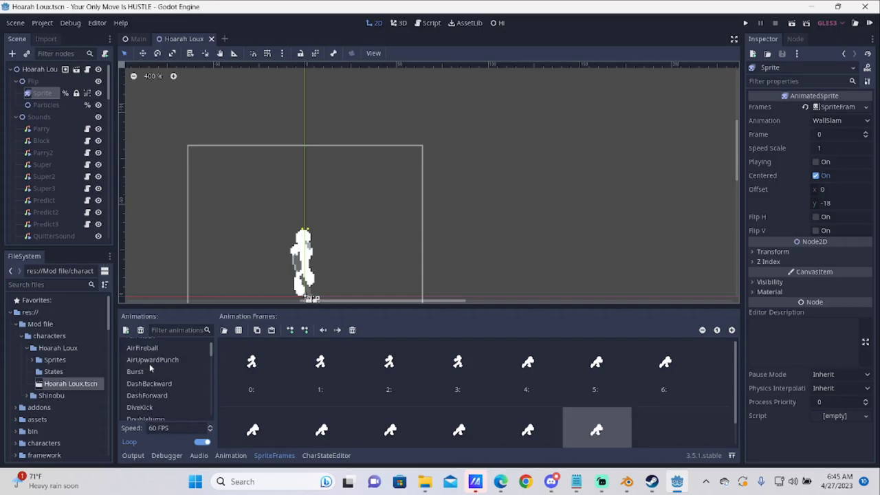
pyautogui.scroll(1, 150, 363)
pyautogui.click(144, 381)
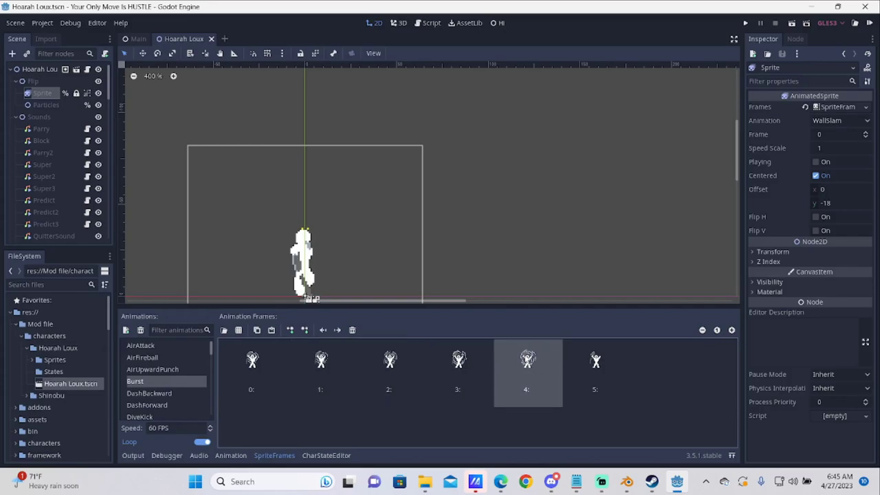
pyautogui.click(231, 378)
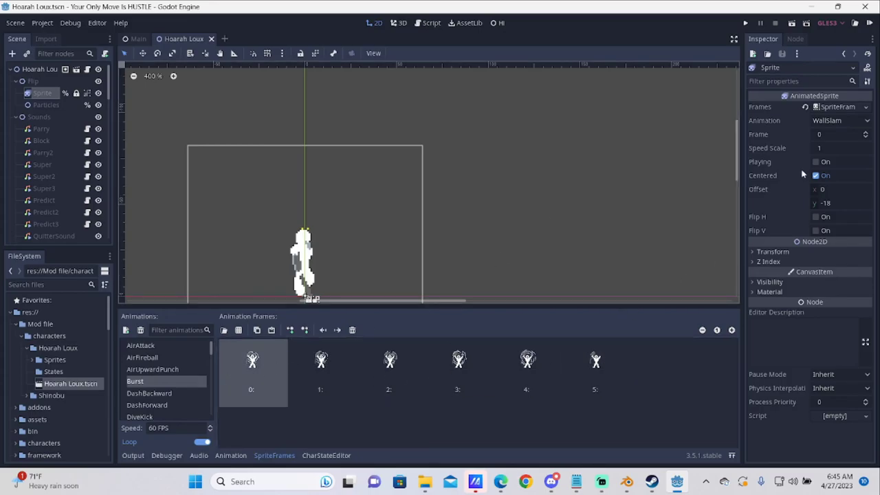
pyautogui.scroll(-5, 66, 186)
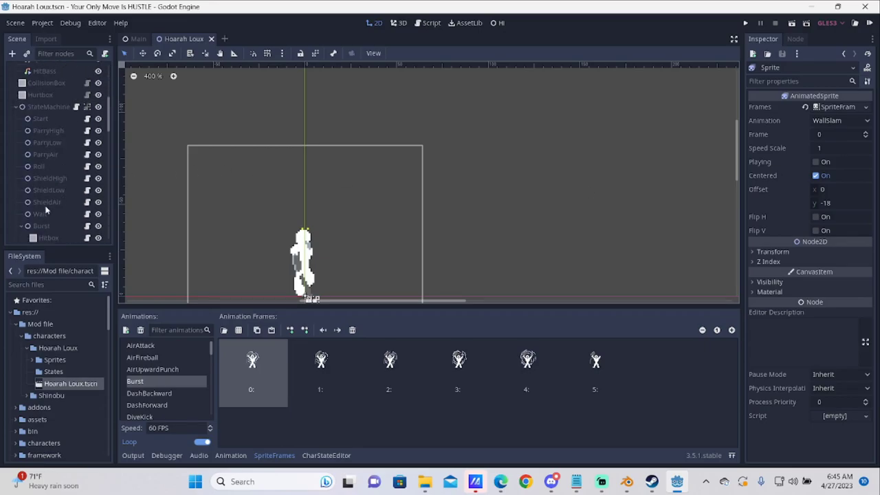
pyautogui.click(42, 226)
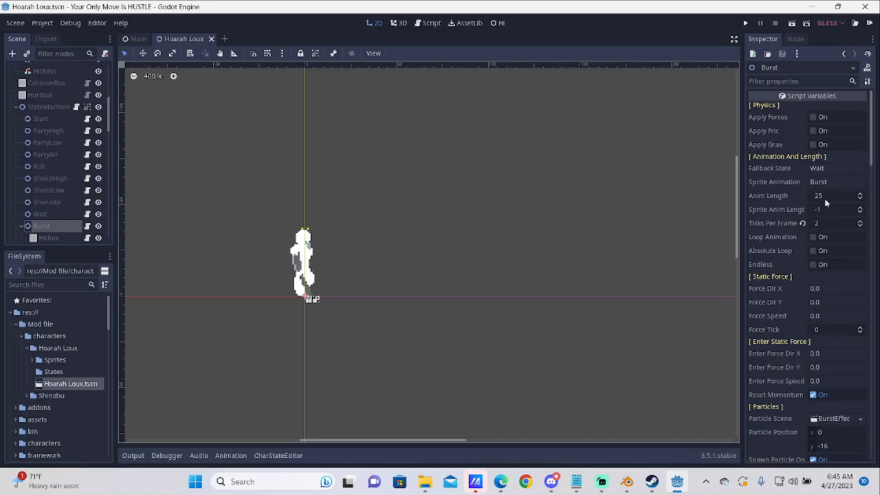
# Go back to the Sprite node and step through the Burst animation's frames 1 to 5, returning to frame 0
pyautogui.scroll(5, 63, 130)
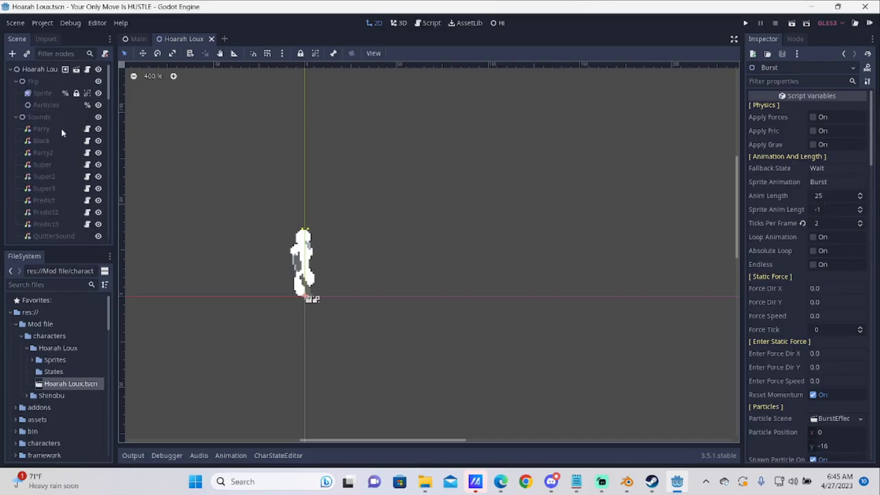
pyautogui.click(42, 93)
pyautogui.click(321, 375)
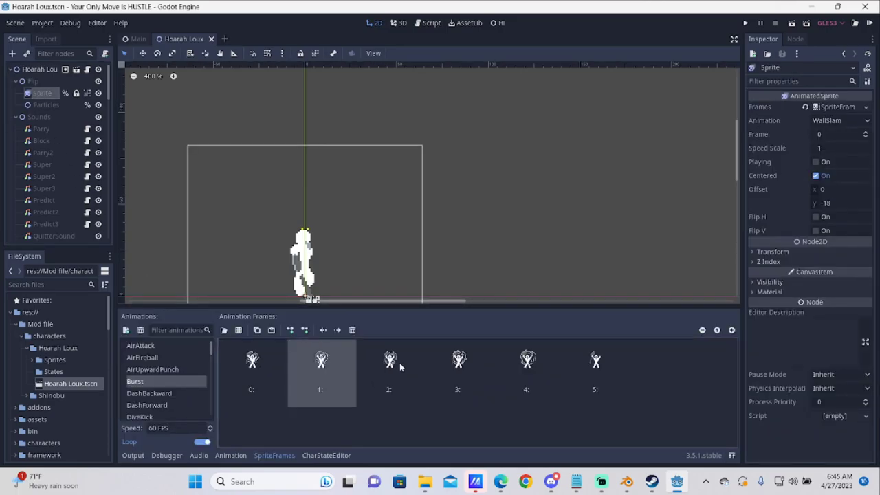
pyautogui.click(373, 373)
pyautogui.click(469, 364)
pyautogui.click(529, 366)
pyautogui.click(595, 364)
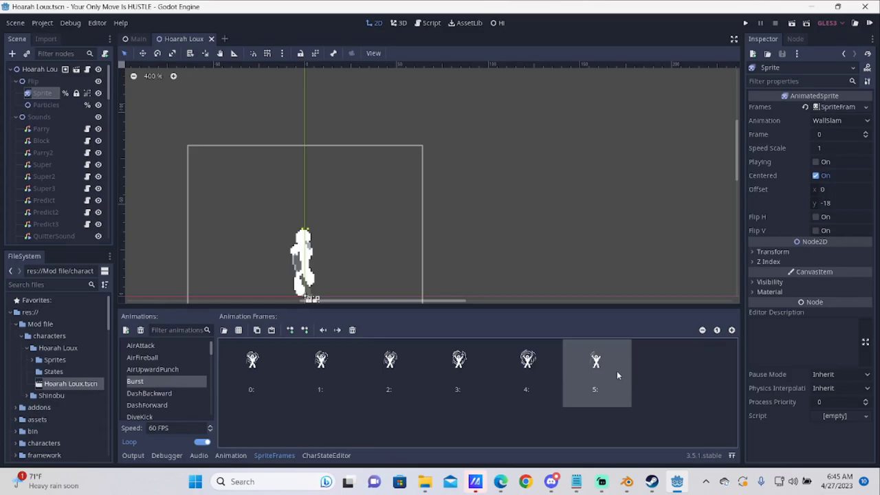
pyautogui.click(255, 371)
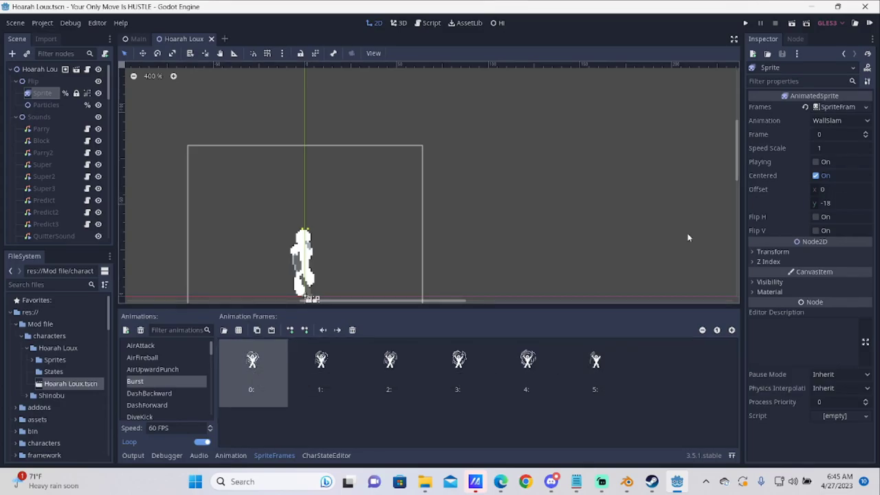
# Set the Sprite node's displayed animation to Burst and preview it by briefly turning playback on and off
pyautogui.click(831, 121)
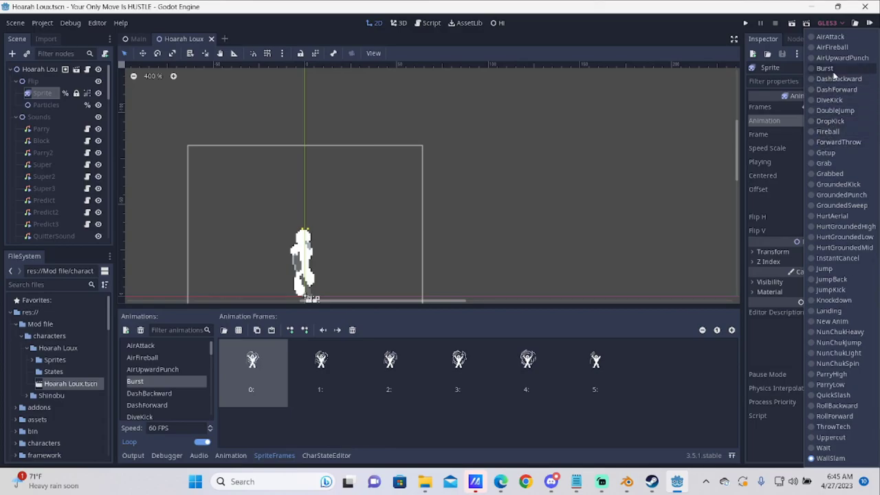
pyautogui.click(833, 70)
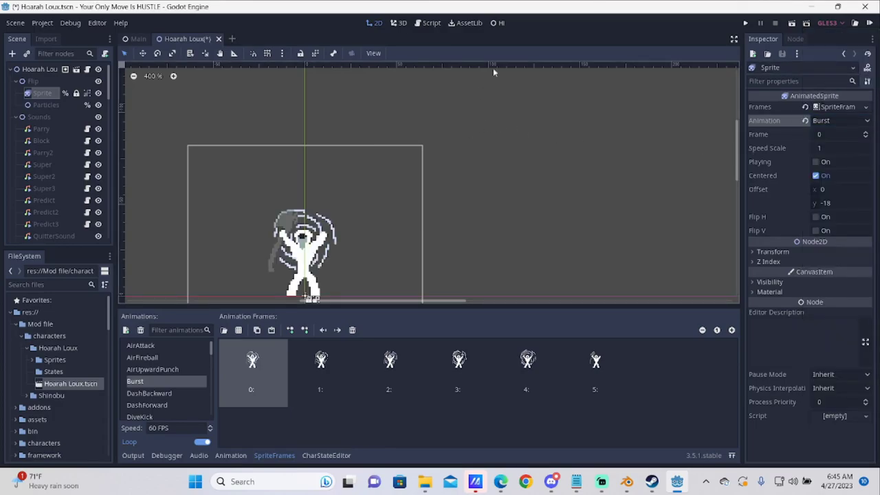
pyautogui.click(314, 386)
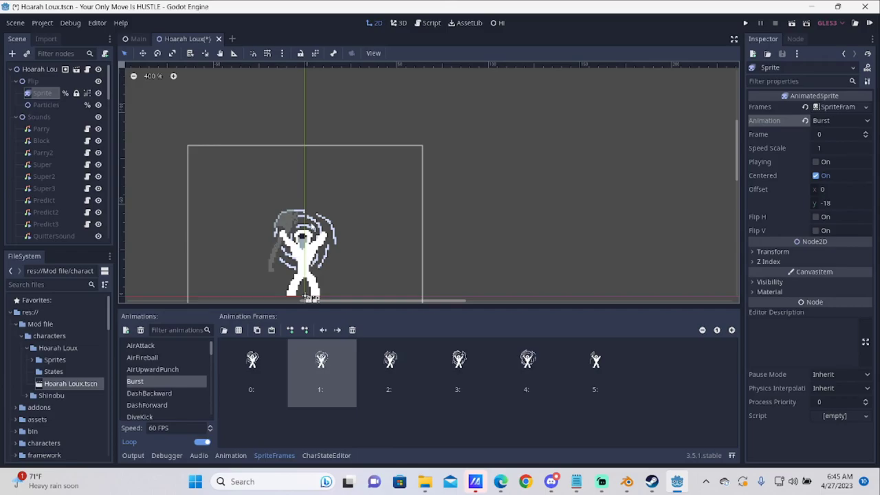
pyautogui.click(524, 365)
pyautogui.click(595, 362)
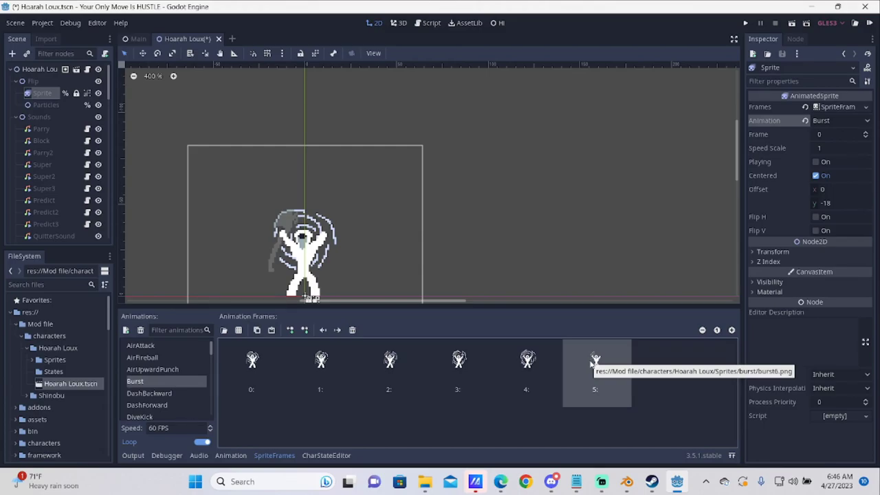
pyautogui.click(816, 161)
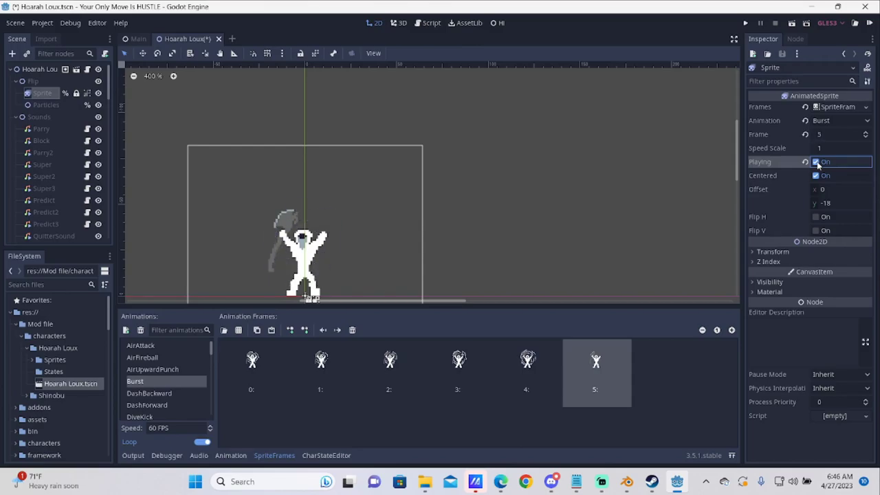
pyautogui.click(816, 162)
# Inspect the Burst state's Anim Length and Ticks Per Frame properties in the StateMachine
pyautogui.click(799, 38)
pyautogui.scroll(-5, 43, 178)
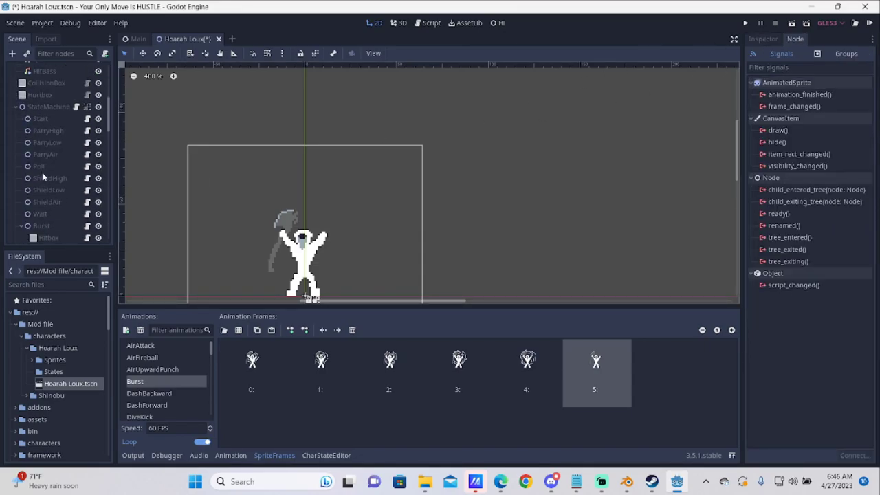
pyautogui.click(41, 224)
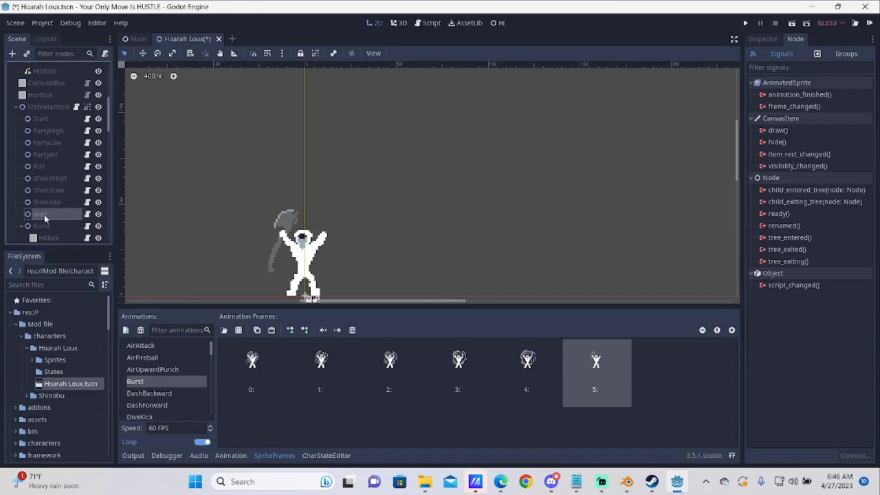
pyautogui.click(764, 39)
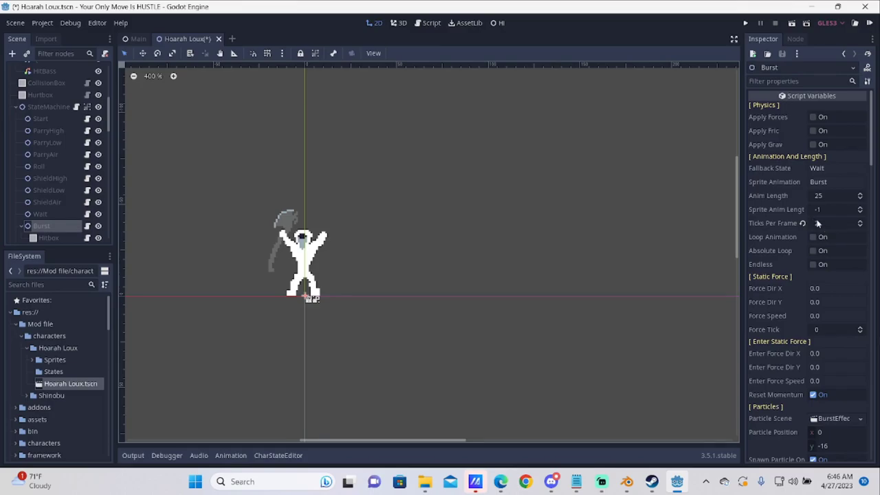
# Run the project and start a singleplayer match with Hoarah Loux as P1 and Ninja as P2
pyautogui.click(745, 23)
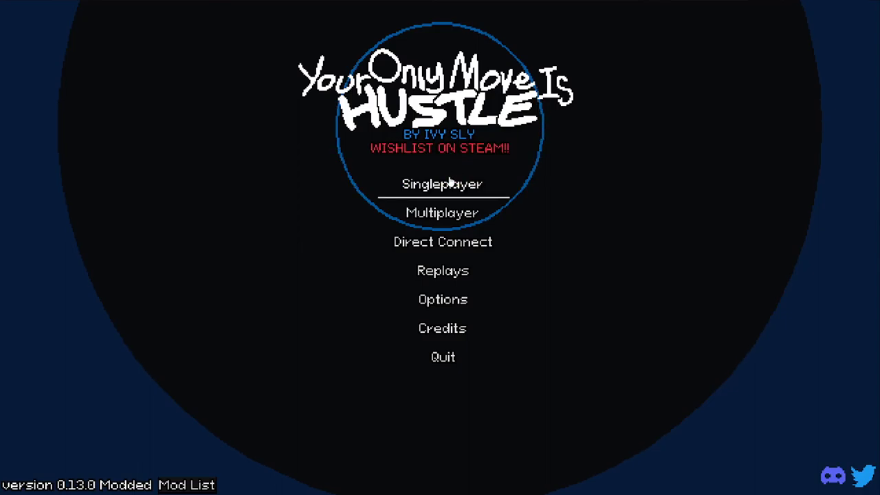
pyautogui.click(449, 181)
pyautogui.click(550, 281)
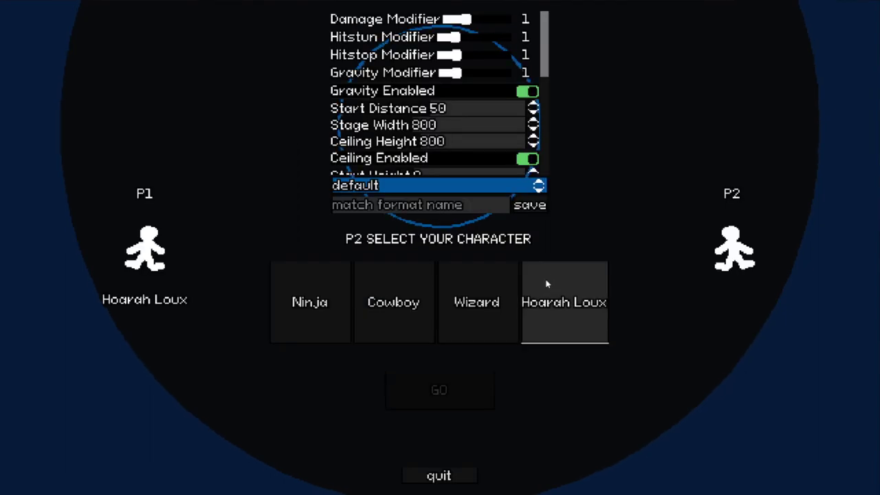
pyautogui.click(393, 302)
pyautogui.click(439, 389)
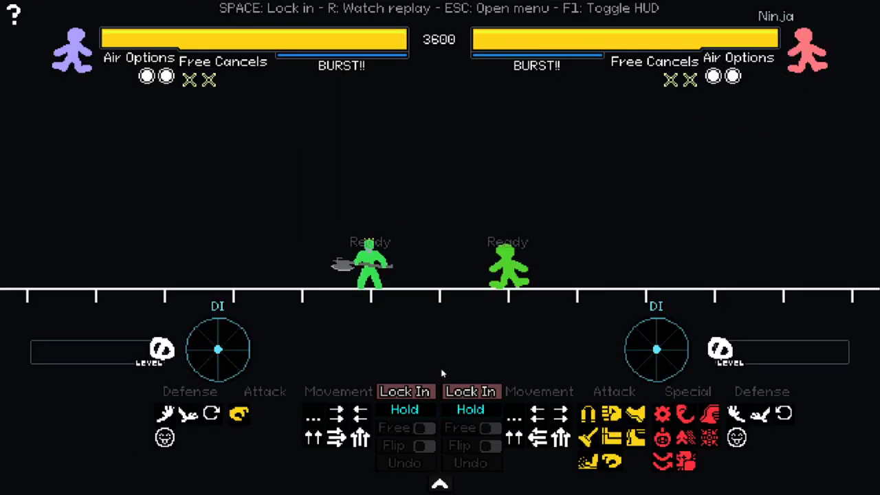
# Dash Hoarah Loux forward with a distance of 100 while Ninja holds, and lock in both players
pyautogui.scroll(3, 394, 309)
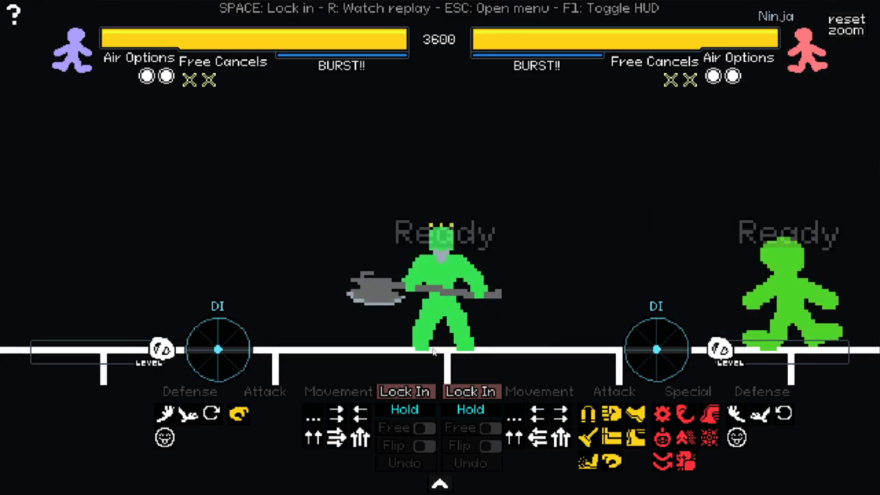
pyautogui.click(337, 419)
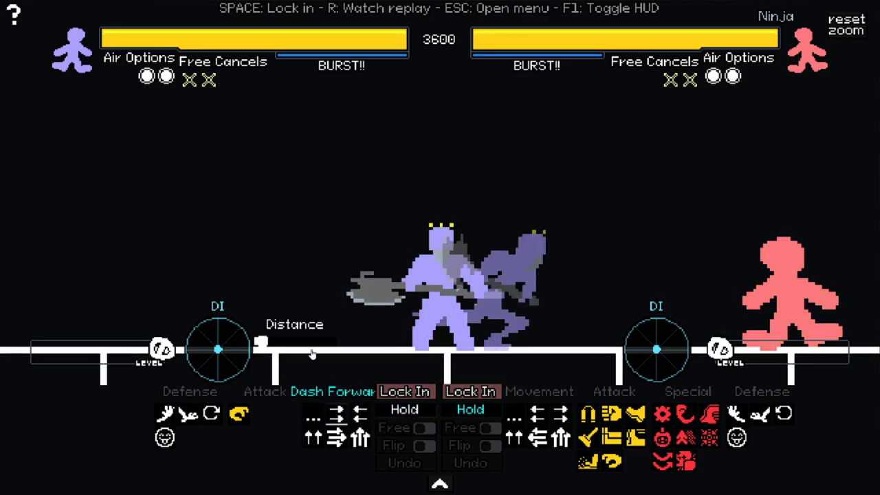
pyautogui.moveTo(314, 347); pyautogui.dragTo(350, 338)
pyautogui.click(405, 391)
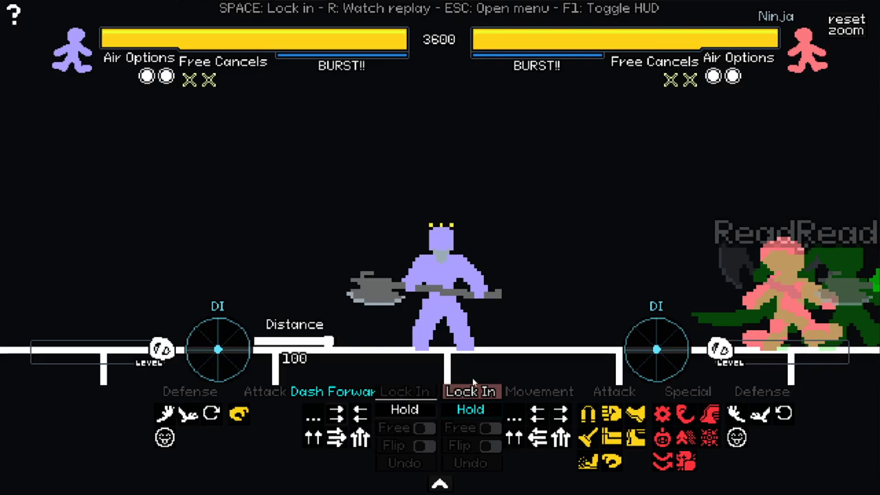
pyautogui.click(471, 389)
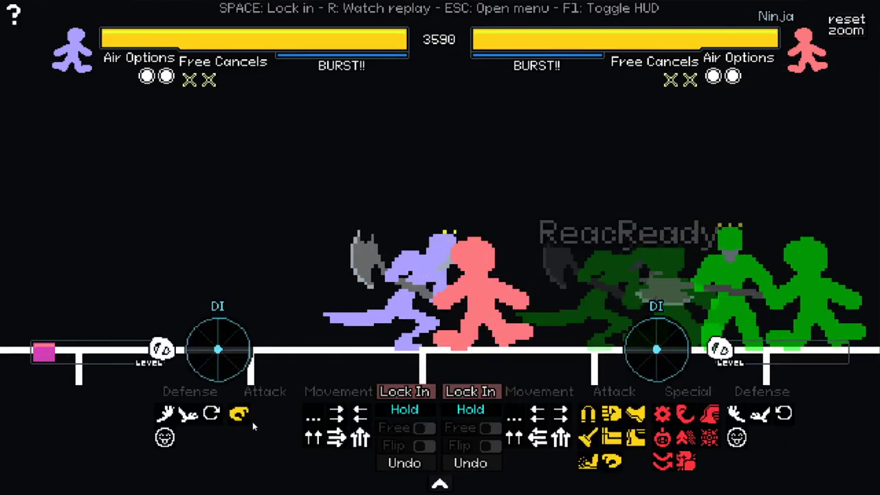
# Have Hoarah Loux grab Ninja and follow up with a Forward Throw, locking in both players for each move
pyautogui.click(239, 414)
pyautogui.click(423, 391)
pyautogui.click(471, 391)
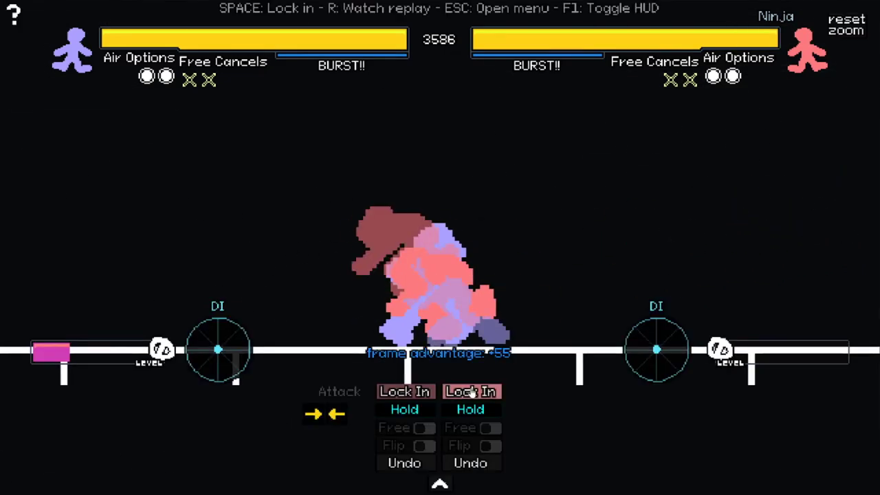
pyautogui.click(313, 414)
pyautogui.click(404, 391)
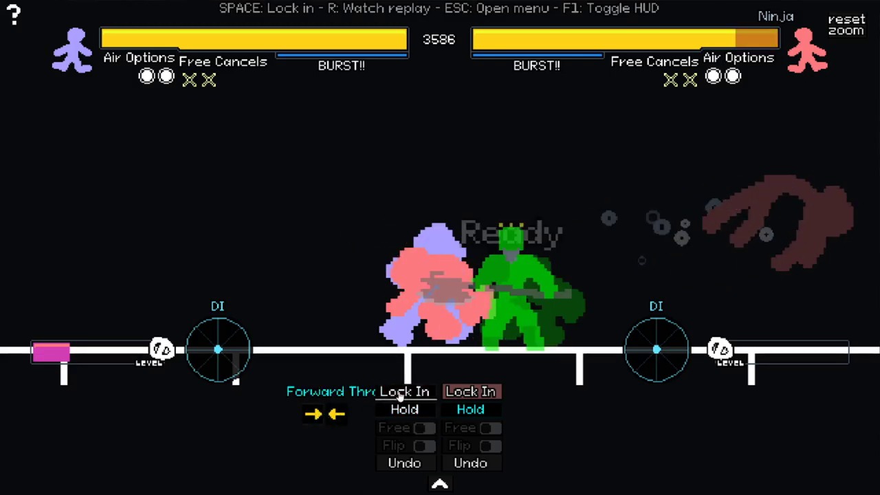
pyautogui.click(470, 391)
# Have Ninja use Burst while Hoarah Loux holds, and advance the match until the burst plays out
pyautogui.click(513, 413)
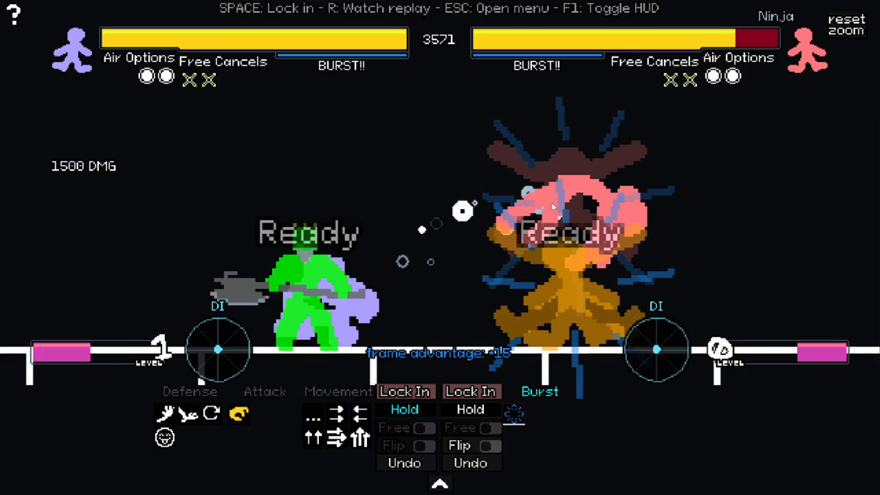
pyautogui.click(404, 391)
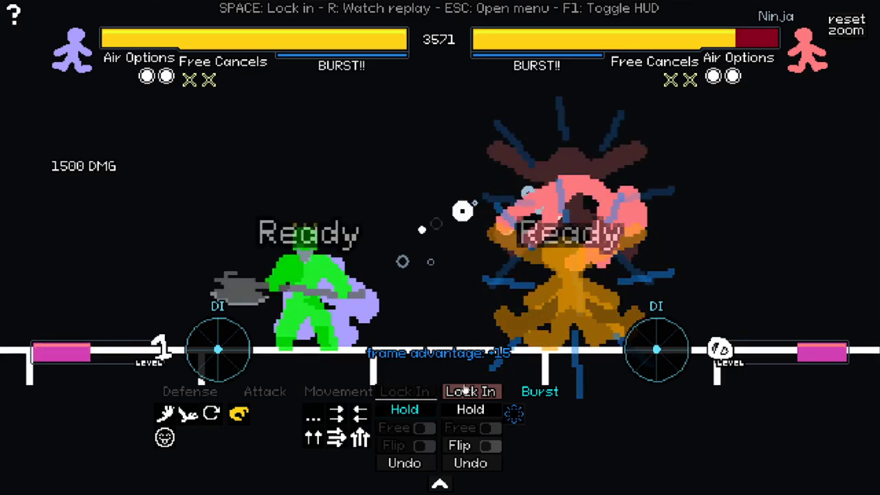
pyautogui.click(470, 391)
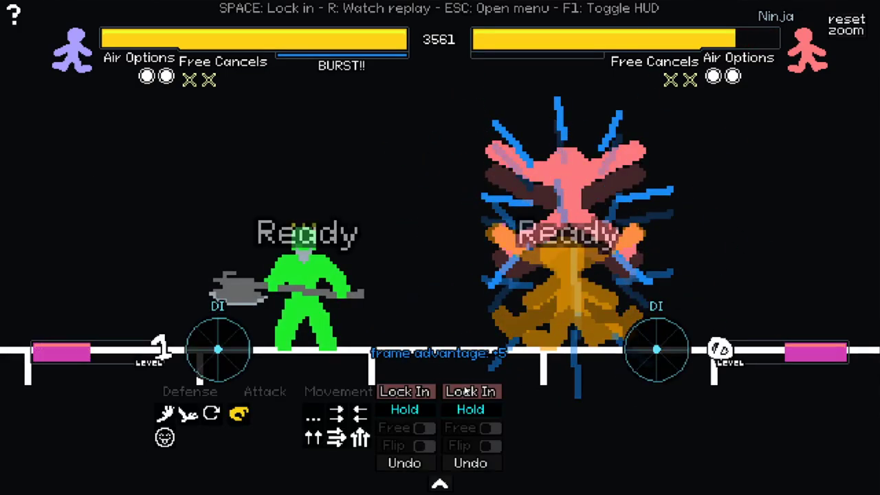
pyautogui.click(405, 392)
pyautogui.click(470, 392)
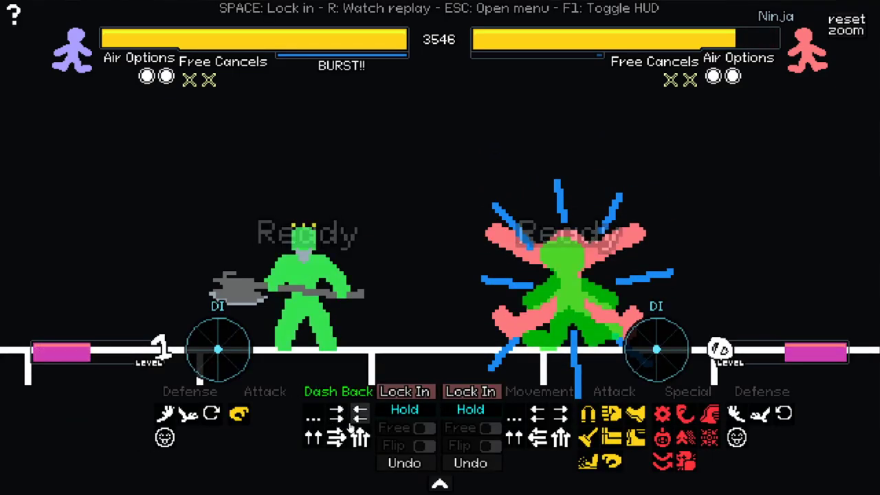
# Dash Ninja forward with an increased distance, then have Ninja grab Hoarah Loux, locking in both players while Hoarah Loux holds
pyautogui.click(538, 413)
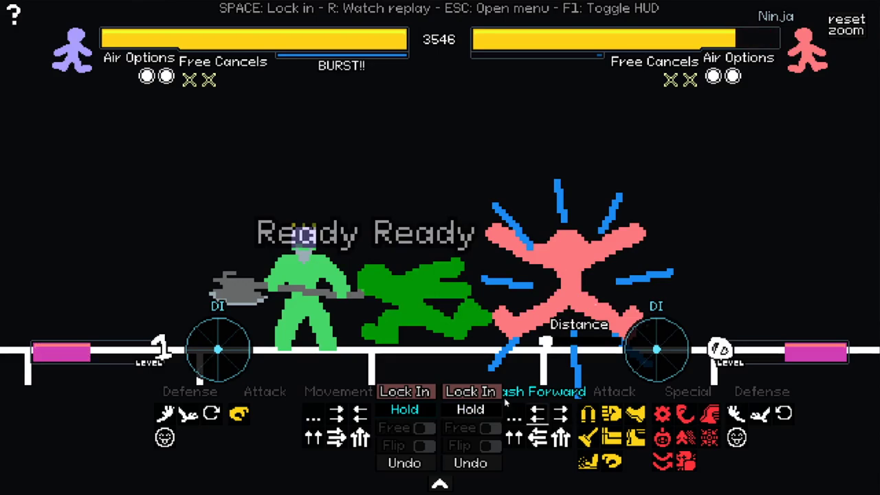
pyautogui.moveTo(543, 342); pyautogui.dragTo(616, 342)
pyautogui.click(417, 391)
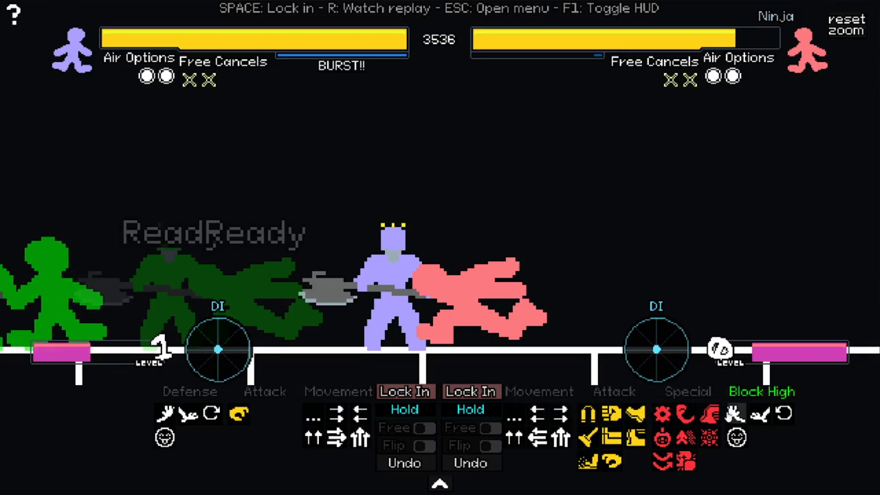
pyautogui.click(588, 462)
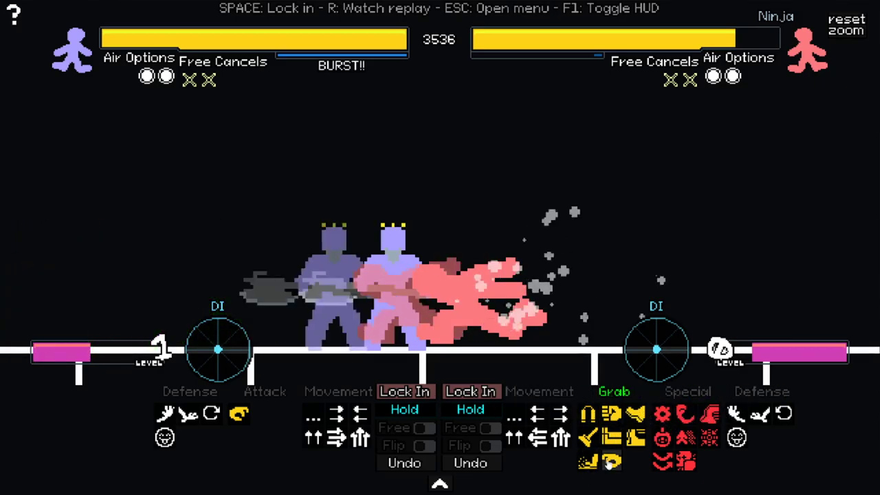
pyautogui.click(406, 399)
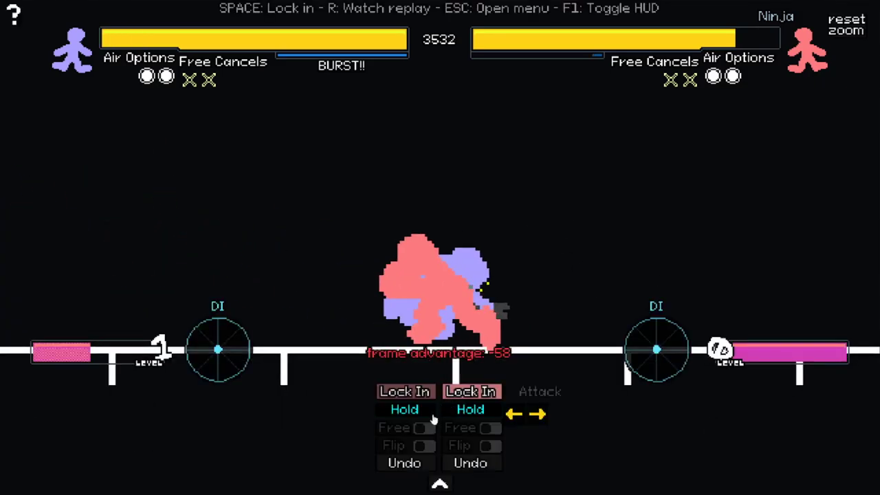
# Have Hoarah Loux use Burst against Ninja's throw while Ninja holds, and advance the match until the burst plays out
pyautogui.click(312, 414)
pyautogui.click(405, 391)
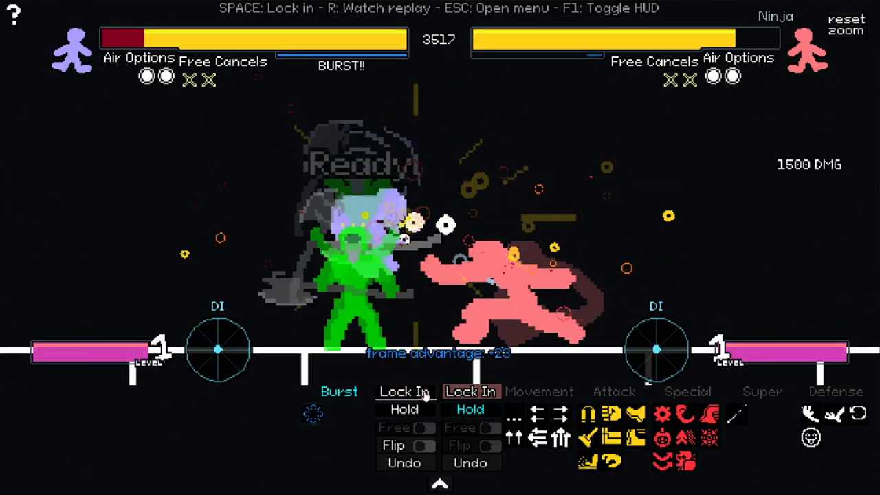
pyautogui.click(494, 392)
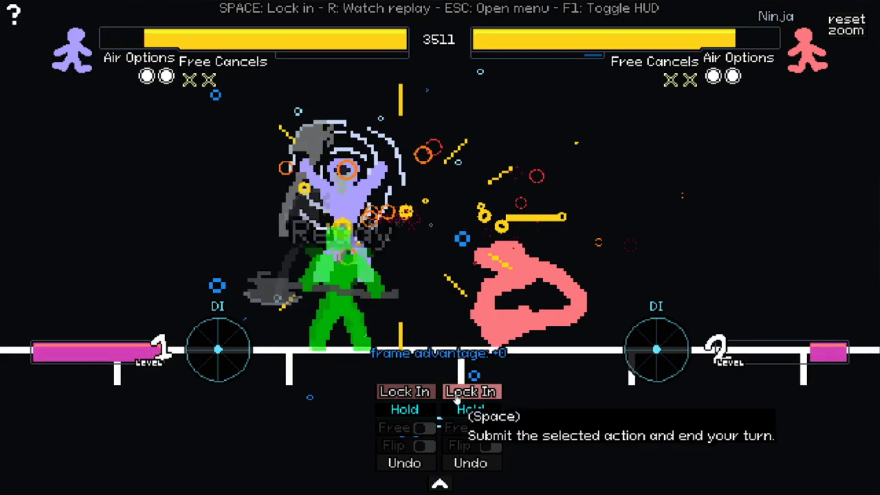
pyautogui.click(474, 391)
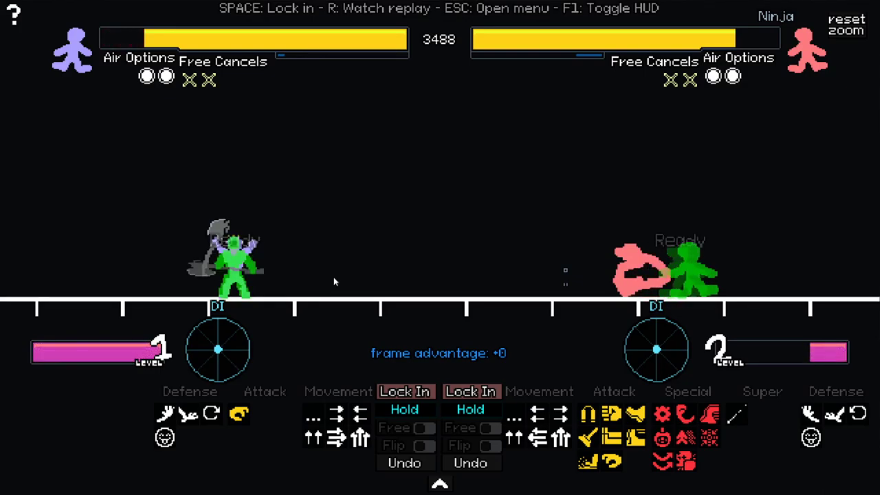
# Quit the match to the main menu and close the game to return to Godot
pyautogui.press('Escape')
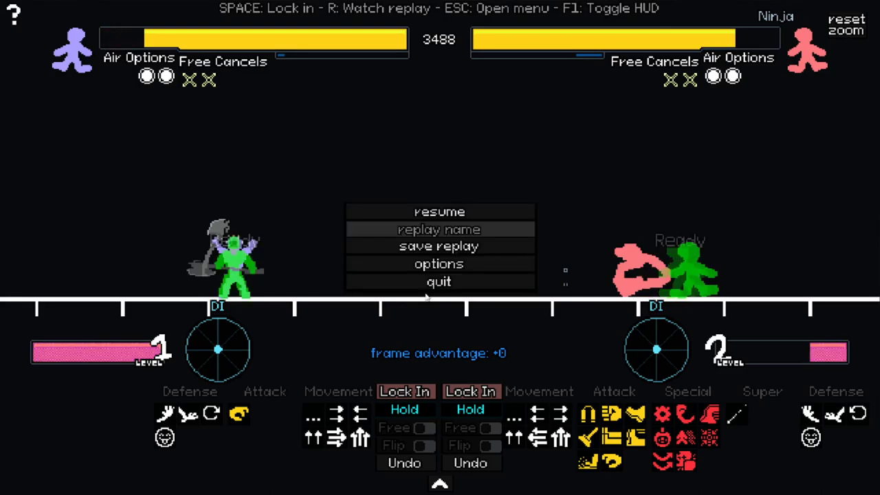
pyautogui.click(429, 281)
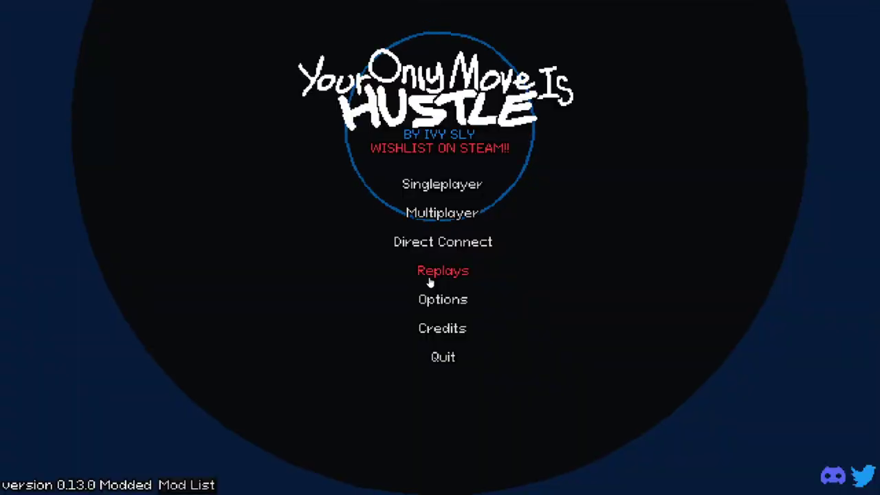
pyautogui.click(447, 363)
# Select the Sprite node under Flip in the Hoarah Loux scene and show the frames of its DoubleJump animation
pyautogui.scroll(3, 448, 288)
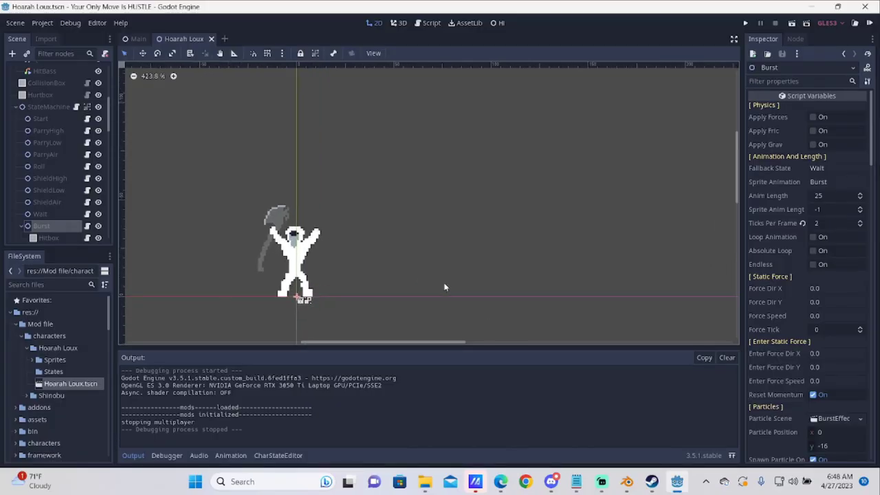
pyautogui.moveTo(358, 341); pyautogui.dragTo(201, 275)
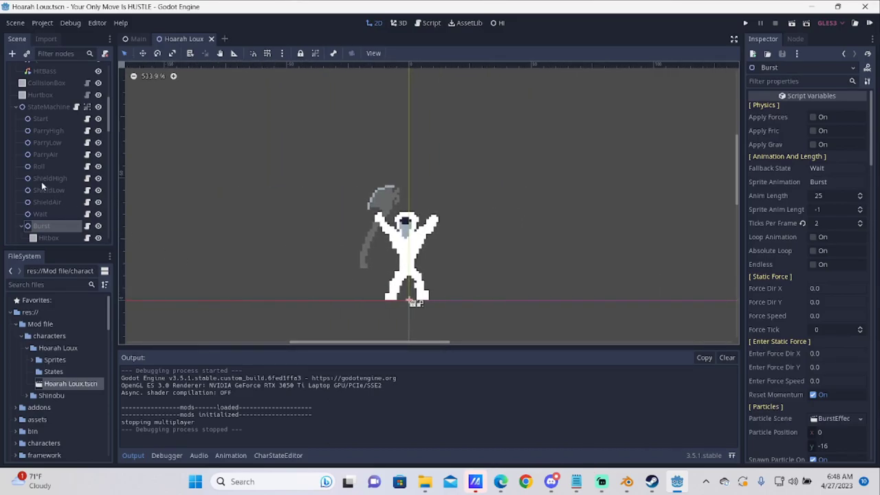
pyautogui.scroll(-4, 41, 181)
pyautogui.scroll(-1, 52, 357)
pyautogui.scroll(1, 52, 357)
pyautogui.scroll(5, 64, 159)
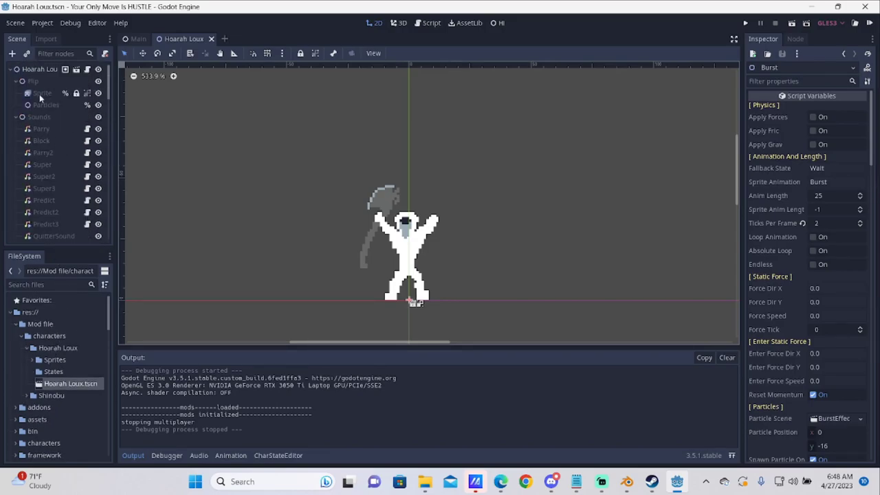
pyautogui.click(39, 94)
pyautogui.scroll(-1, 165, 377)
pyautogui.scroll(-1, 164, 379)
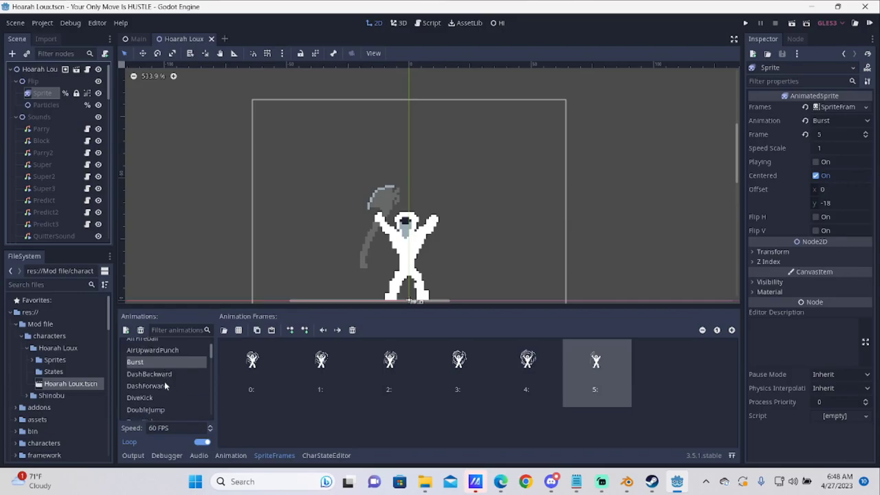
pyautogui.click(144, 407)
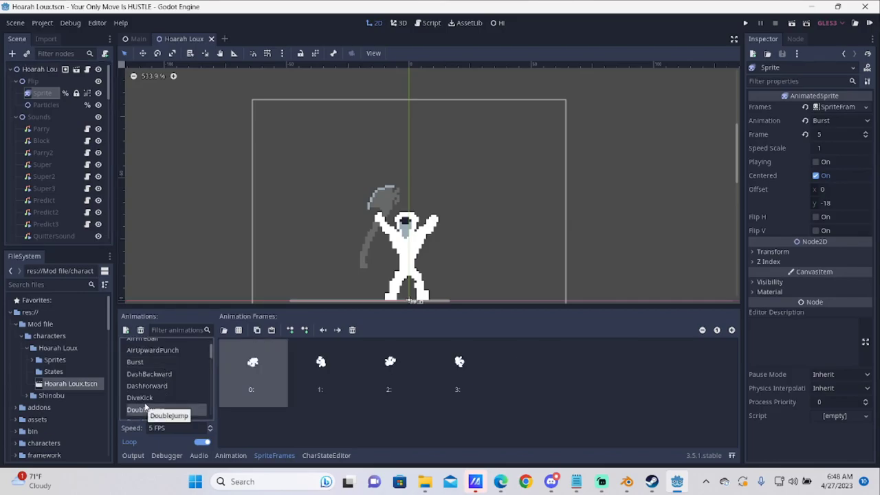
# Browse the character's sprite animations and compare the JumpBack frames with the DoubleJump frames
pyautogui.scroll(-1, 144, 402)
pyautogui.scroll(-1, 144, 402)
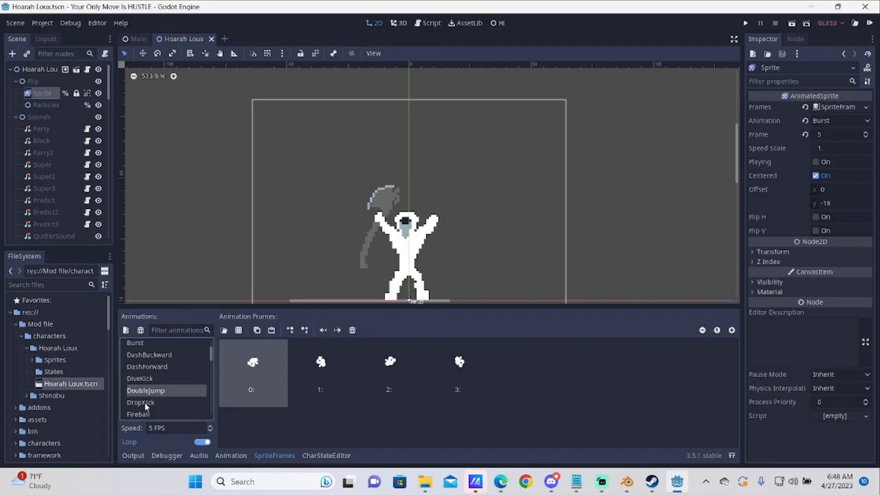
pyautogui.scroll(2, 145, 402)
pyautogui.click(150, 375)
pyautogui.scroll(-5, 162, 391)
pyautogui.click(160, 393)
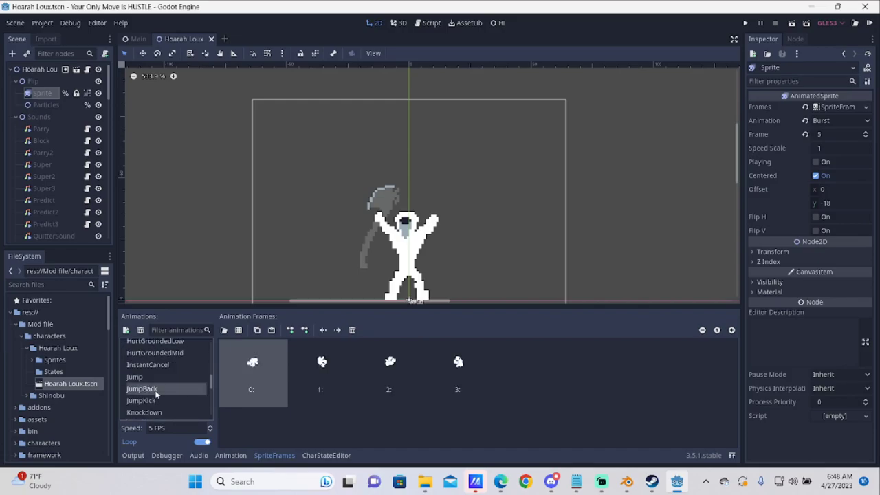
pyautogui.scroll(5, 182, 389)
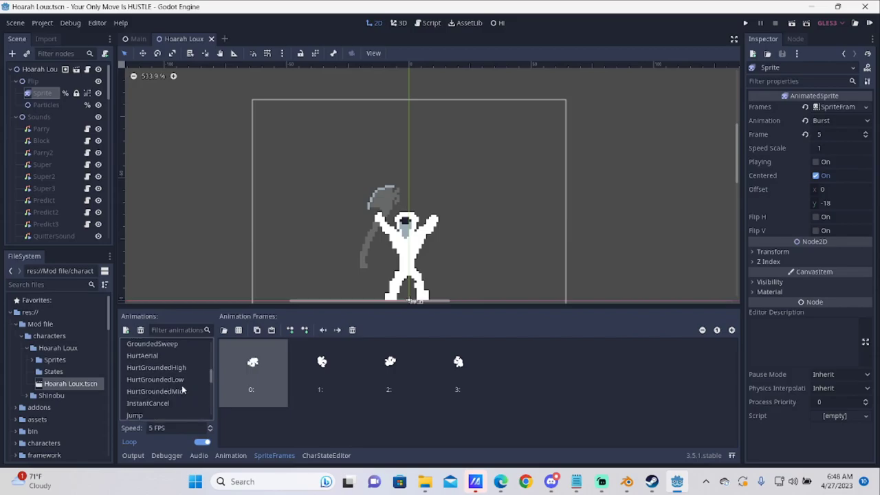
pyautogui.scroll(3, 180, 382)
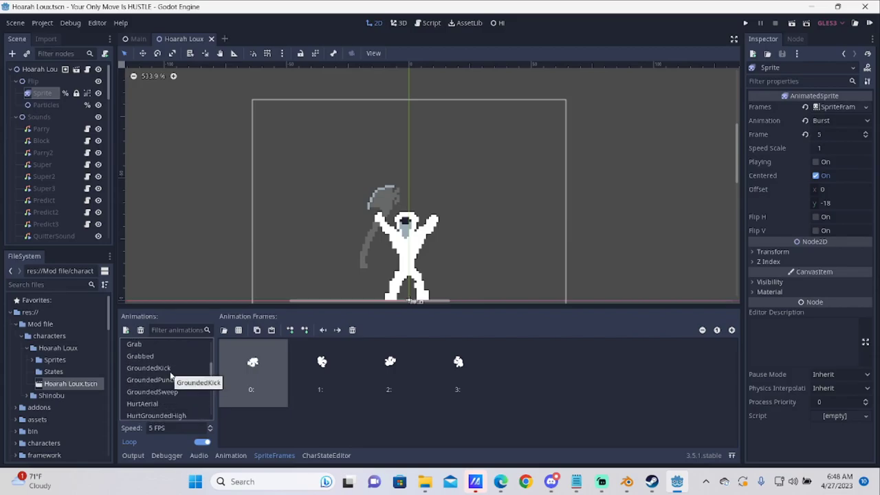
pyautogui.scroll(1, 170, 376)
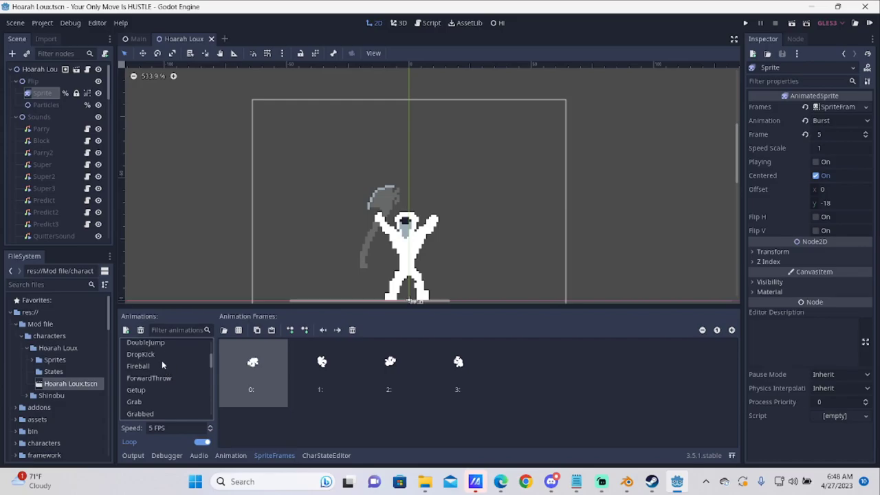
pyautogui.click(144, 343)
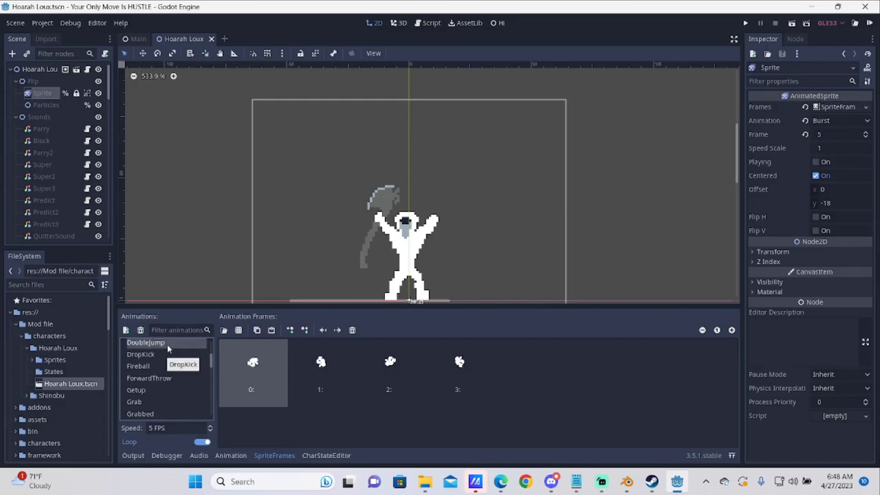
pyautogui.scroll(-3, 176, 370)
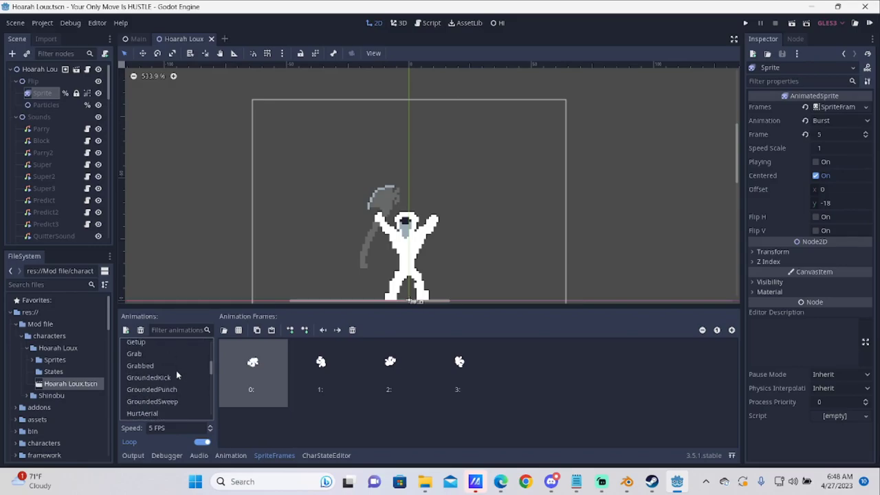
# Examine the four DoubleJump animation frames one by one
pyautogui.click(466, 364)
pyautogui.click(410, 363)
pyautogui.click(320, 377)
pyautogui.click(253, 372)
pyautogui.click(390, 371)
pyautogui.click(459, 371)
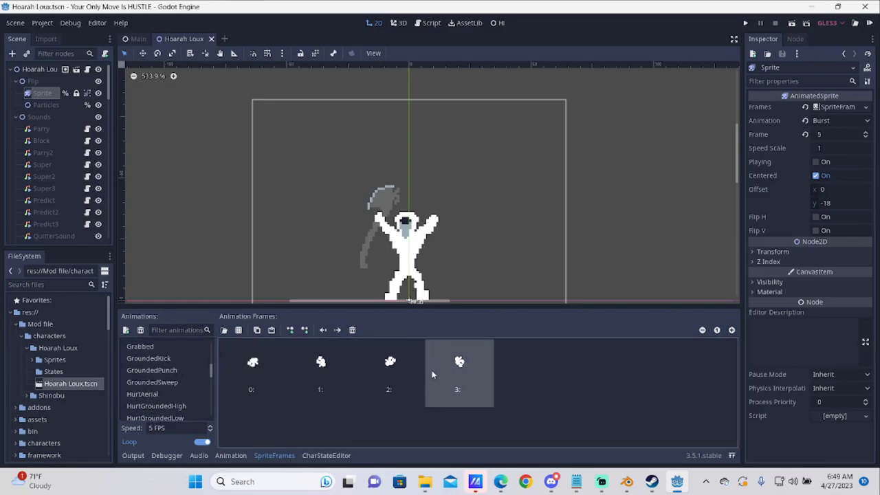
pyautogui.click(370, 378)
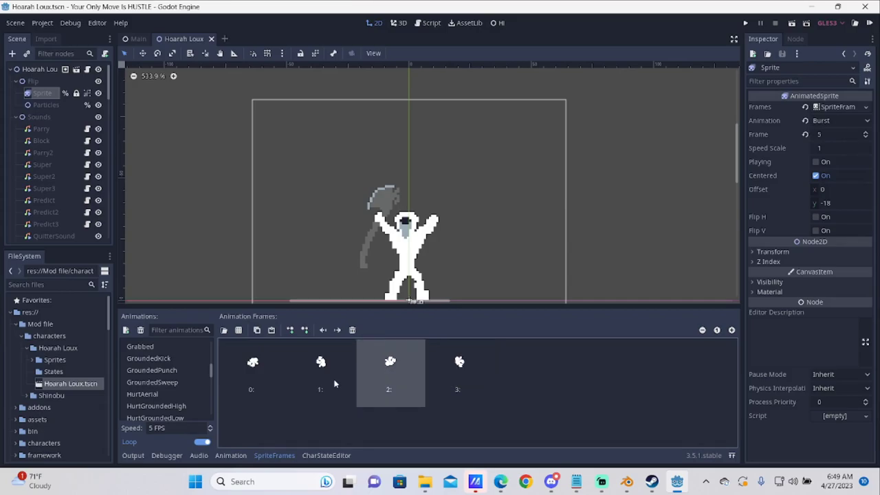
pyautogui.click(337, 383)
# Look through the rest of the animation list, past the hurt and jump animations to the NunChuk ones
pyautogui.scroll(-2, 161, 372)
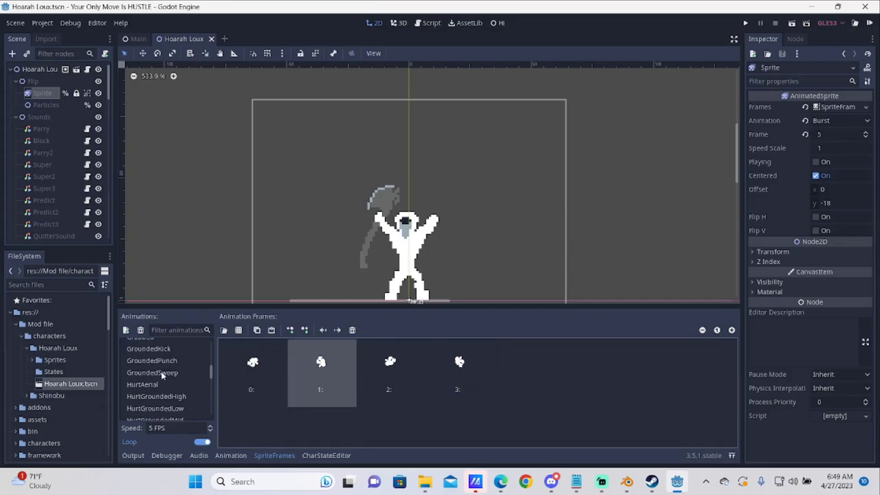
pyautogui.scroll(-4, 162, 374)
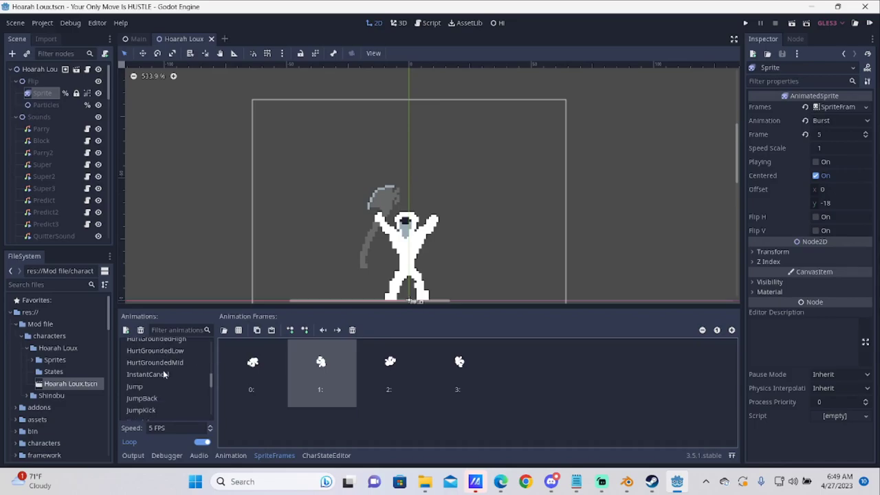
pyautogui.scroll(-2, 157, 371)
pyautogui.scroll(-4, 156, 372)
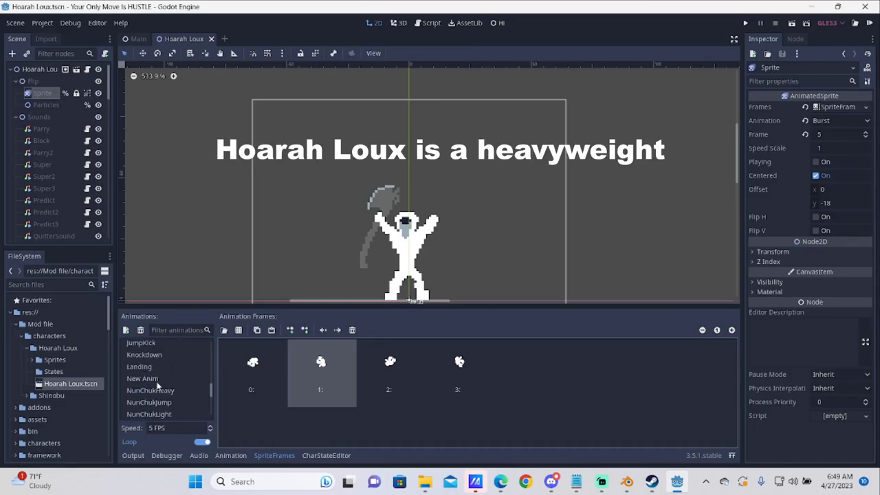
pyautogui.scroll(-2, 157, 386)
pyautogui.scroll(5, 157, 385)
pyautogui.click(152, 370)
pyautogui.moveTo(473, 372); pyautogui.dragTo(547, 406)
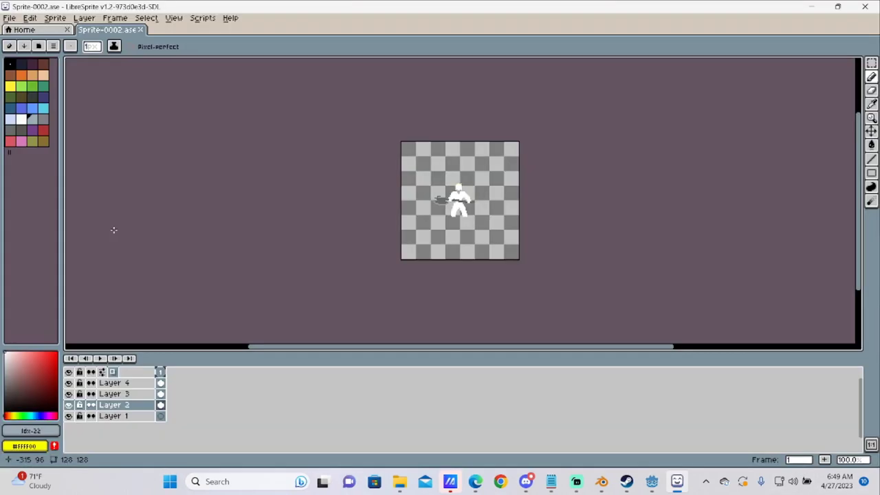
# Switch to LibreSprite and add a second frame to Sprite-0002.ase with onion skinning enabled
pyautogui.scroll(3, 114, 229)
pyautogui.scroll(2, 579, 241)
pyautogui.moveTo(474, 362); pyautogui.dragTo(320, 360)
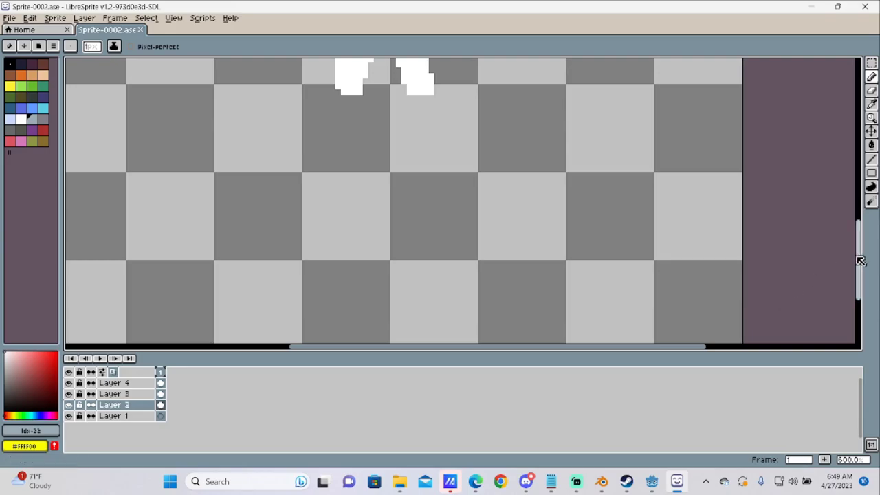
pyautogui.moveTo(861, 261); pyautogui.dragTo(871, 201)
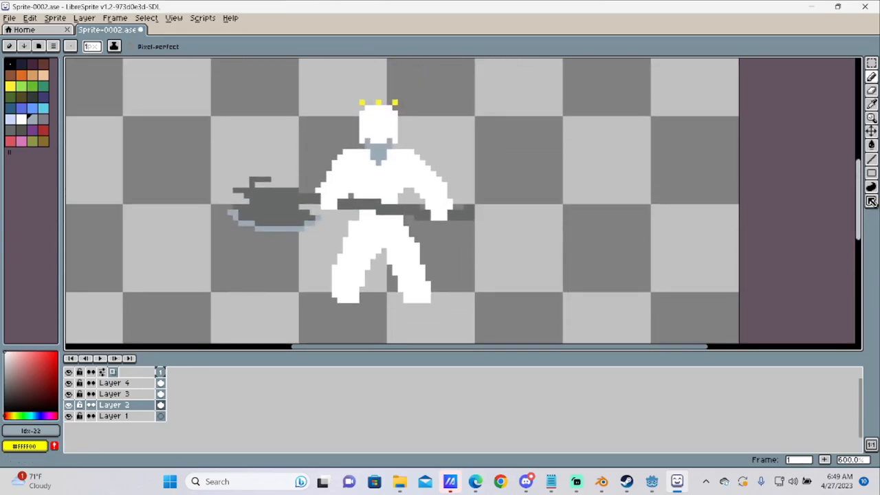
pyautogui.rightClick(165, 374)
pyautogui.click(198, 392)
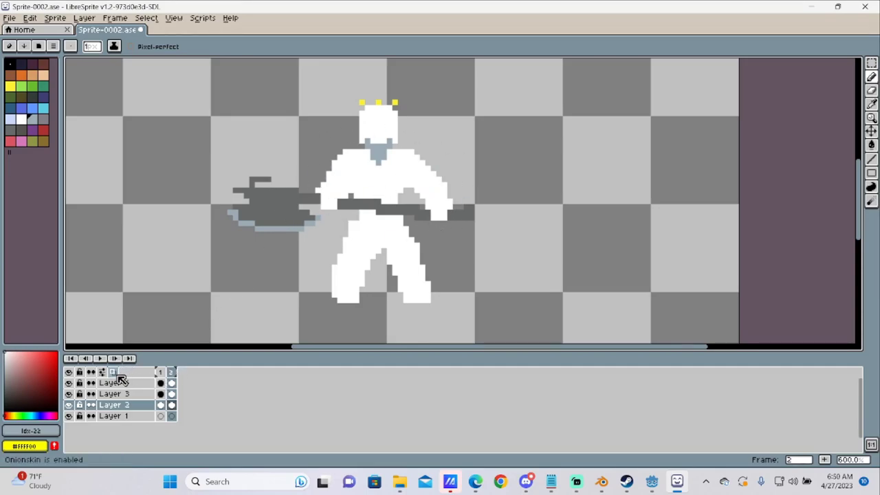
# Clear the contents of Layer 2, Layer 3 and Layer 4 on frame 2
pyautogui.press('Delete')
pyautogui.click(172, 394)
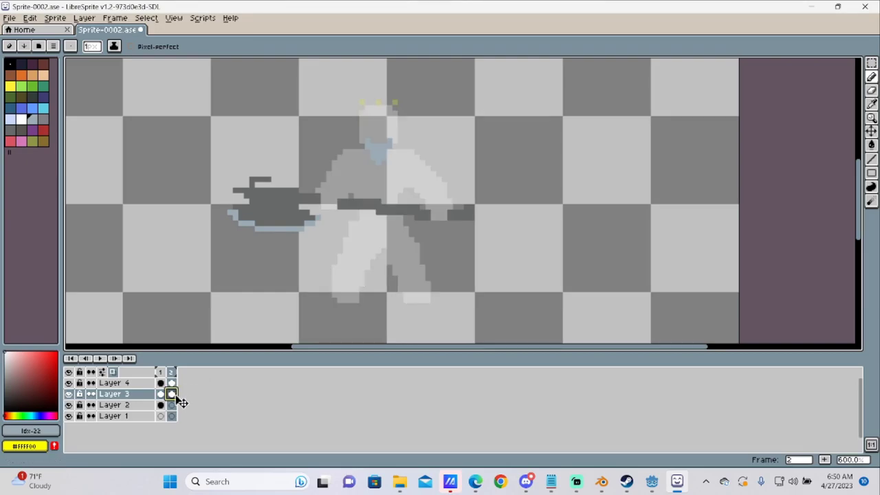
pyautogui.click(173, 383)
pyautogui.press('Delete')
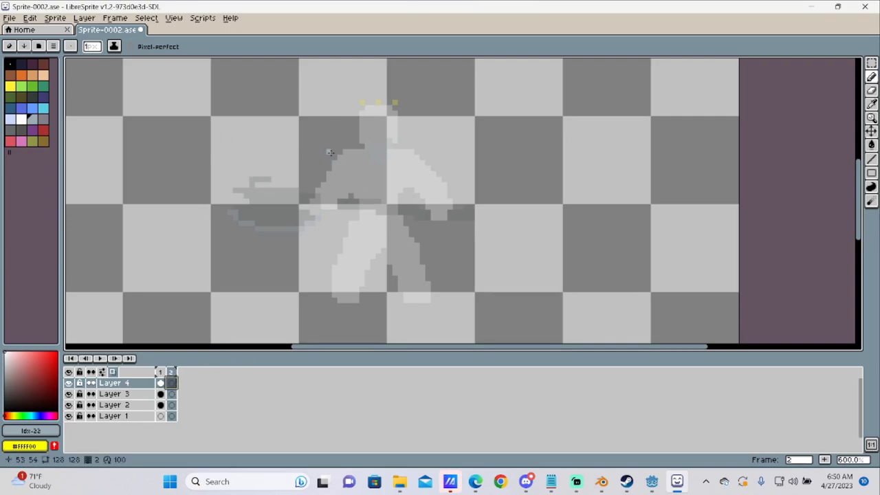
# Draw the character's white head, arms, torso and legs on Layer 4 of frame 2, with a yellow crown and grey beard
pyautogui.click(872, 77)
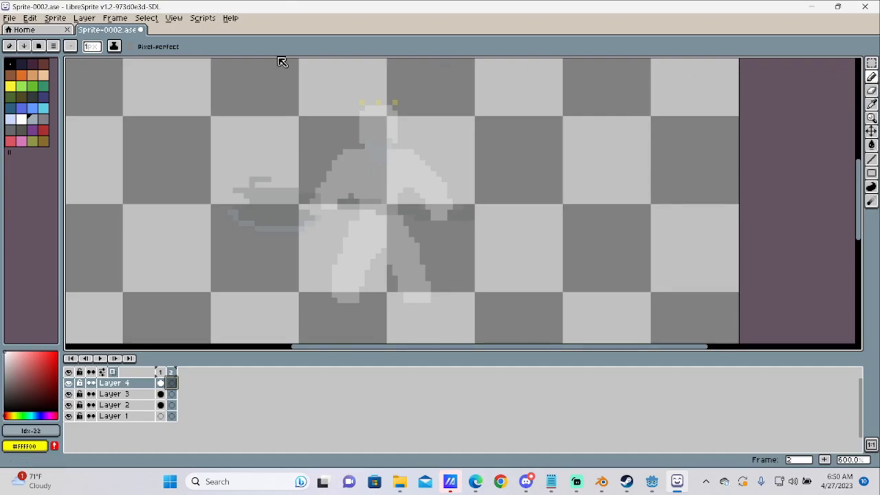
pyautogui.click(21, 119)
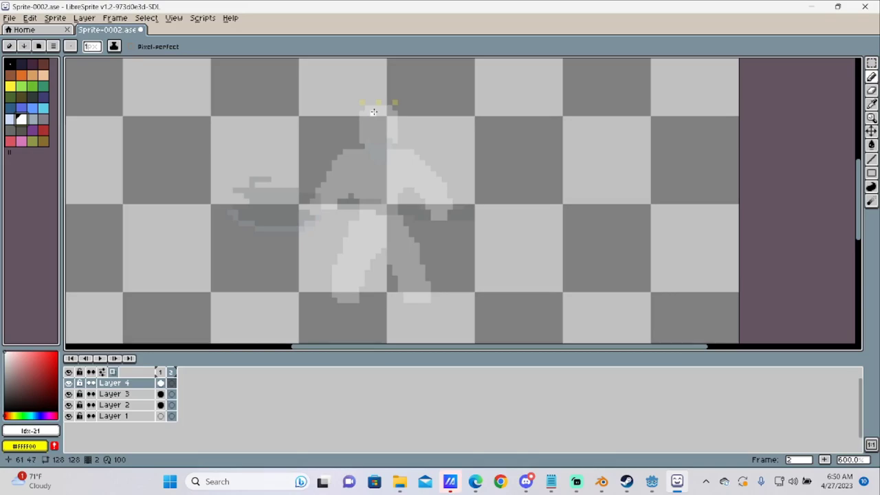
pyautogui.moveTo(379, 109); pyautogui.dragTo(356, 108)
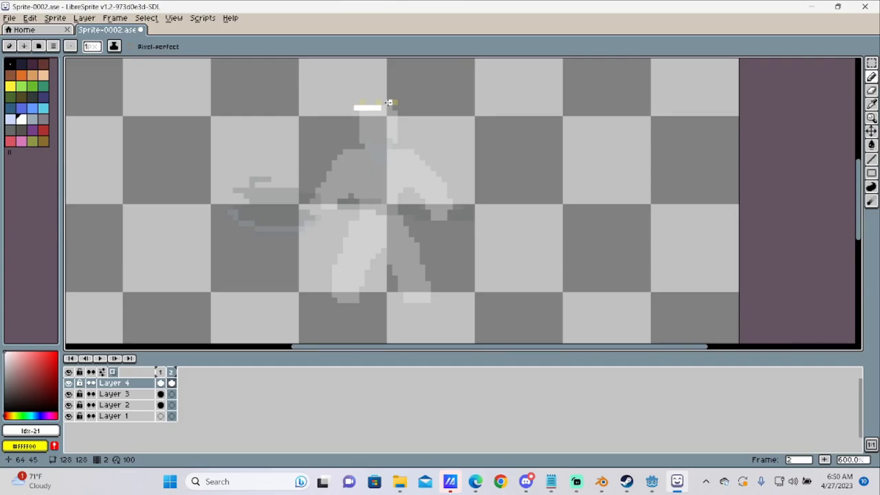
pyautogui.click(351, 113)
pyautogui.moveTo(350, 112)
pyautogui.mouseDown()
pyautogui.moveTo(343, 157)
pyautogui.moveTo(318, 173)
pyautogui.moveTo(313, 201)
pyautogui.moveTo(327, 169)
pyautogui.moveTo(311, 202)
pyautogui.moveTo(334, 190)
pyautogui.moveTo(321, 207)
pyautogui.moveTo(346, 163)
pyautogui.moveTo(327, 198)
pyautogui.moveTo(362, 159)
pyautogui.moveTo(334, 184)
pyautogui.mouseUp()
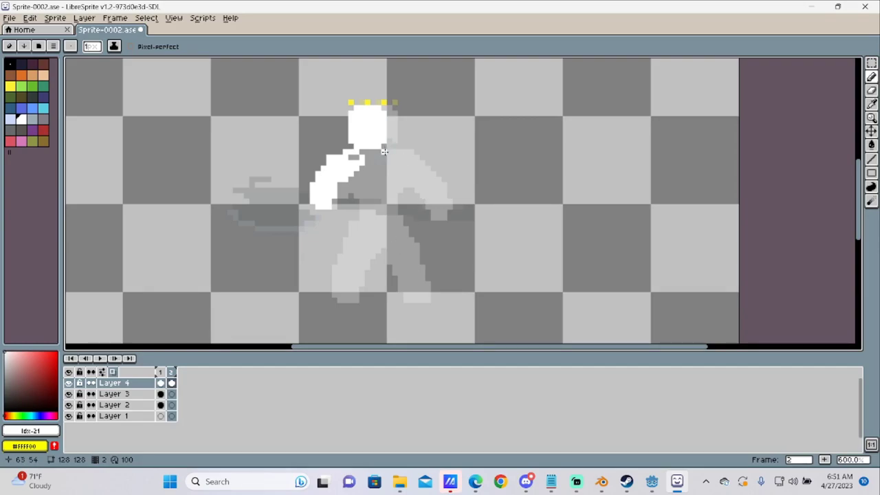
pyautogui.press('shift')
pyautogui.moveTo(398, 151)
pyautogui.mouseDown()
pyautogui.moveTo(434, 185)
pyautogui.moveTo(421, 205)
pyautogui.moveTo(427, 177)
pyautogui.moveTo(414, 204)
pyautogui.moveTo(404, 165)
pyautogui.moveTo(379, 204)
pyautogui.moveTo(391, 182)
pyautogui.moveTo(413, 180)
pyautogui.moveTo(406, 186)
pyautogui.moveTo(388, 161)
pyautogui.moveTo(346, 158)
pyautogui.moveTo(376, 152)
pyautogui.moveTo(387, 155)
pyautogui.moveTo(374, 154)
pyautogui.moveTo(376, 162)
pyautogui.moveTo(394, 168)
pyautogui.moveTo(359, 169)
pyautogui.moveTo(369, 163)
pyautogui.moveTo(335, 192)
pyautogui.moveTo(365, 173)
pyautogui.moveTo(344, 190)
pyautogui.moveTo(364, 177)
pyautogui.moveTo(349, 182)
pyautogui.moveTo(365, 211)
pyautogui.moveTo(356, 194)
pyautogui.moveTo(368, 293)
pyautogui.moveTo(380, 306)
pyautogui.moveTo(386, 284)
pyautogui.mouseUp()
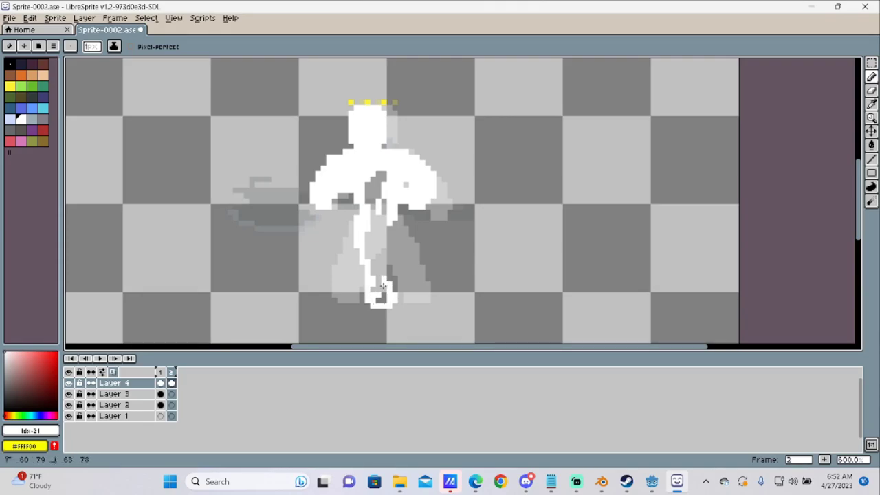
pyautogui.click(382, 288)
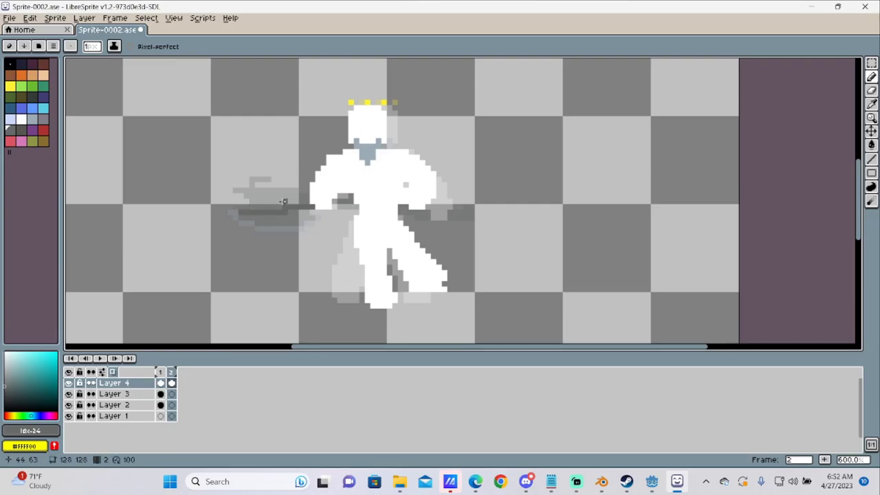
# Undo the stray handle stroke, redraw the dark grey axe across the waist, and outline its blade edge in light blue-grey
pyautogui.hotkey('ctrl', 'z')
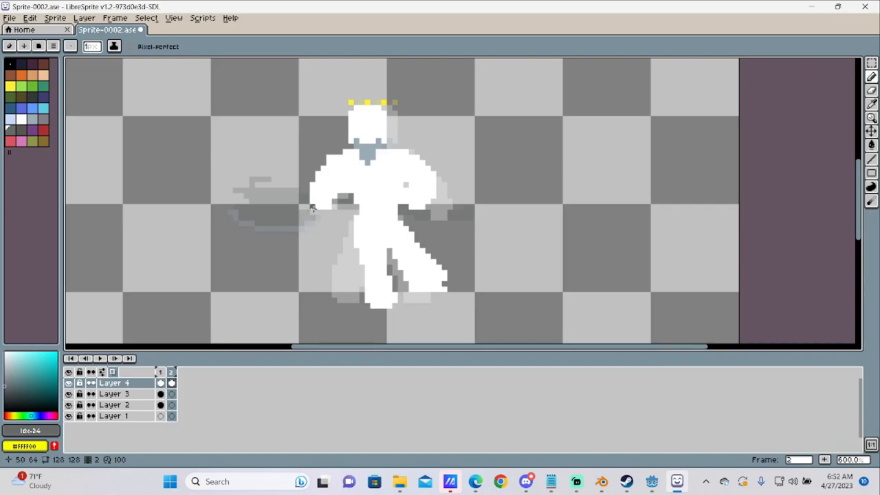
pyautogui.press('g')
pyautogui.click(240, 208)
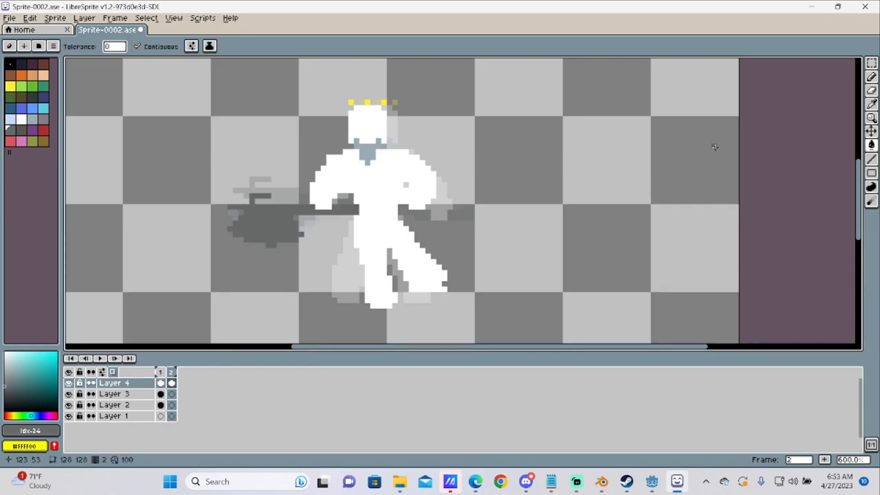
pyautogui.moveTo(356, 206)
pyautogui.mouseDown()
pyautogui.moveTo(430, 210)
pyautogui.moveTo(459, 195)
pyautogui.moveTo(459, 204)
pyautogui.mouseUp()
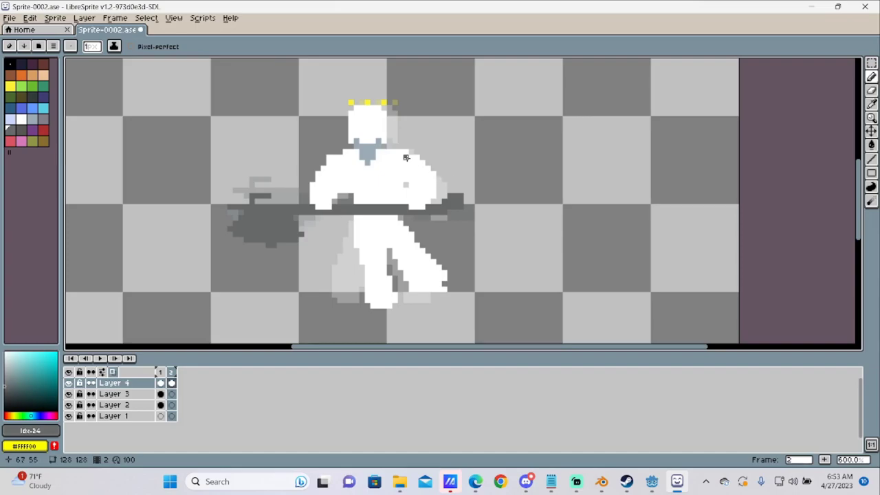
pyautogui.click(32, 119)
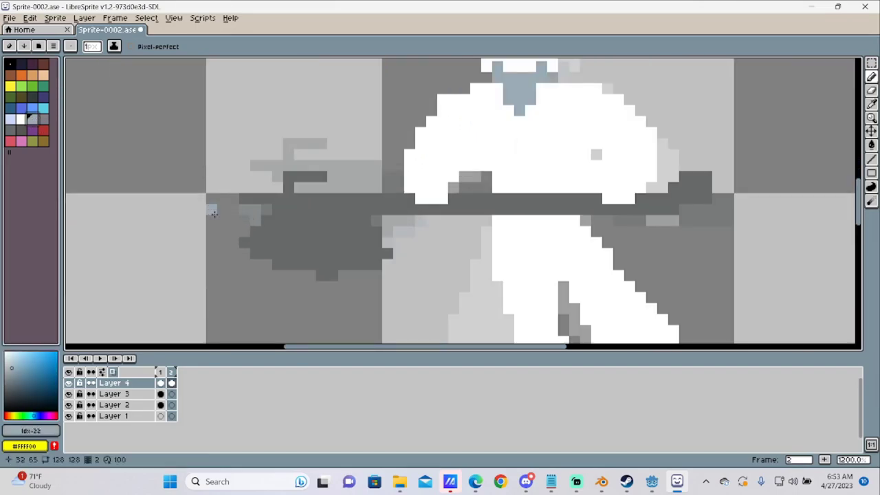
pyautogui.scroll(1, 265, 242)
pyautogui.moveTo(244, 242)
pyautogui.mouseDown()
pyautogui.moveTo(275, 263)
pyautogui.moveTo(302, 266)
pyautogui.mouseUp()
pyautogui.scroll(-4, 339, 234)
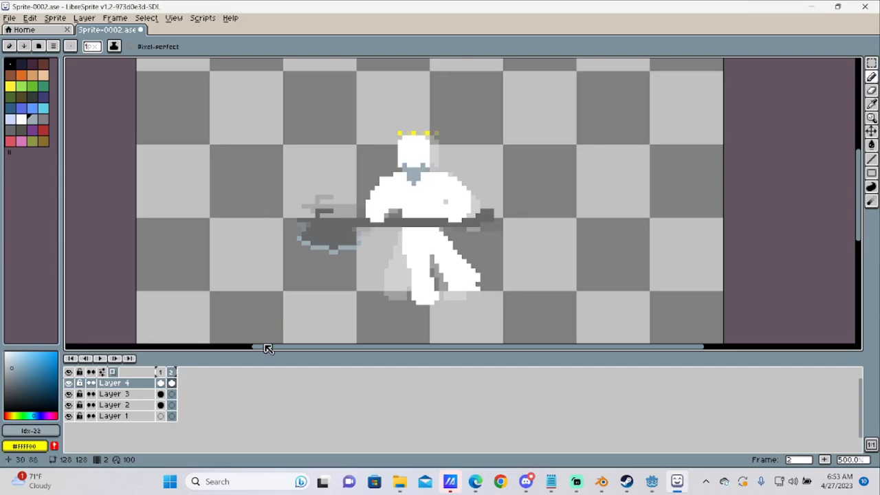
# Add an emptied frame 3 and draw the white standing figure with a yellow crown on its Layer 2
pyautogui.rightClick(171, 372)
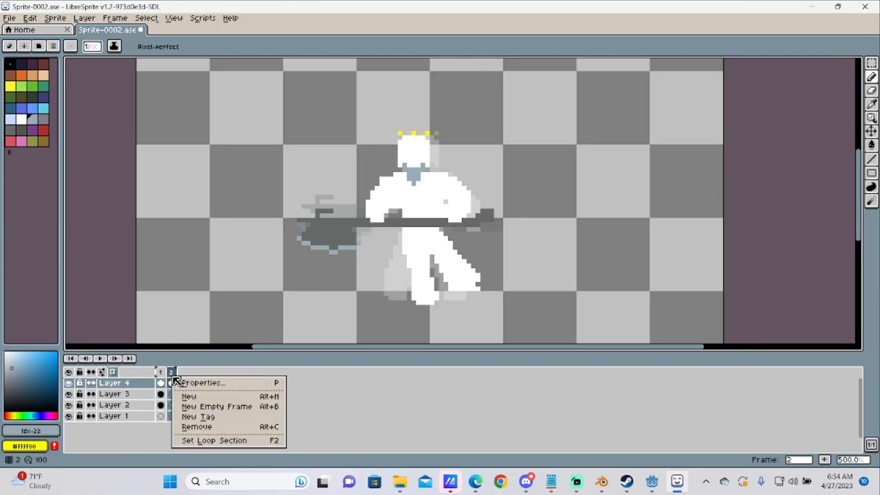
pyautogui.click(196, 395)
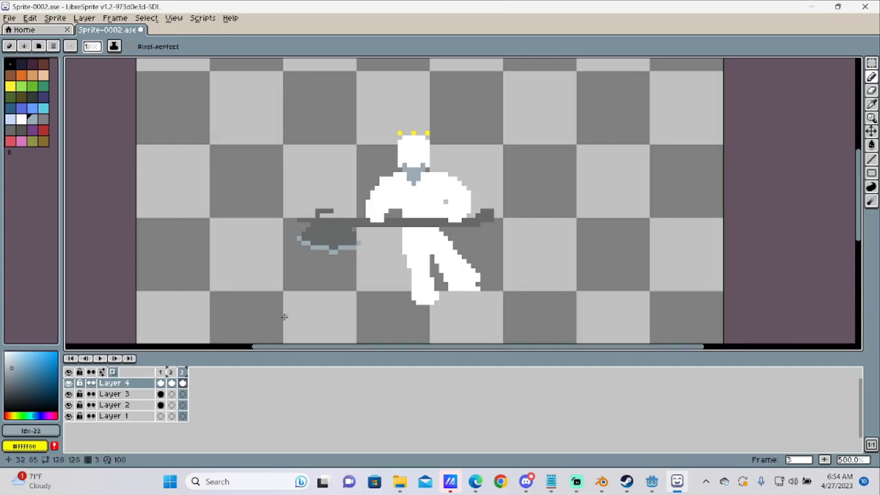
pyautogui.press('Delete')
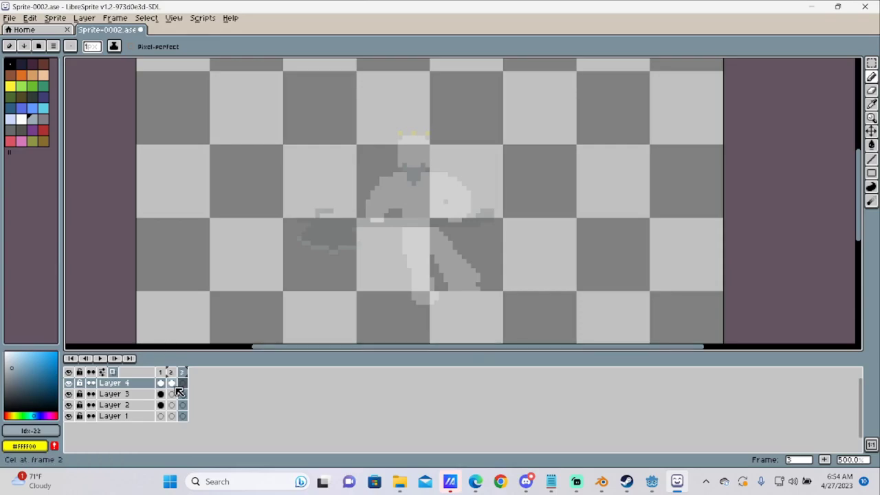
pyautogui.click(183, 406)
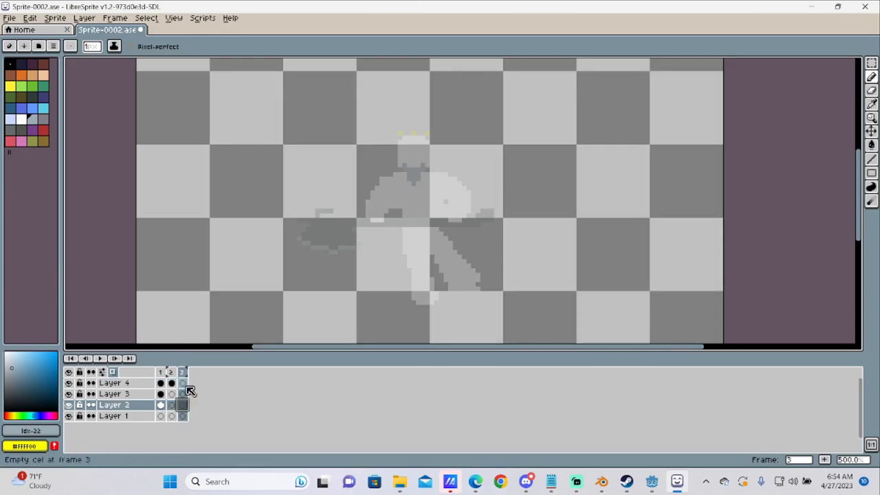
pyautogui.click(23, 120)
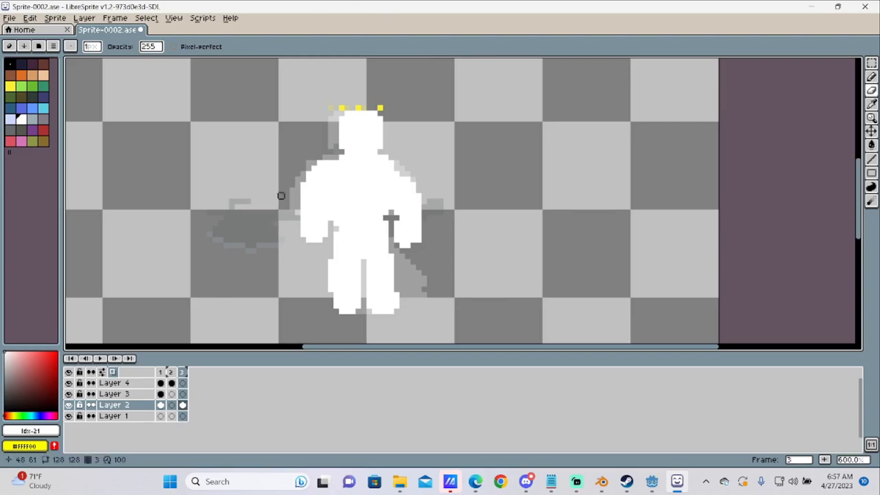
# Draw curved blue-grey ripples around the figure's feet on Layer 1 of frame 3
pyautogui.click(182, 416)
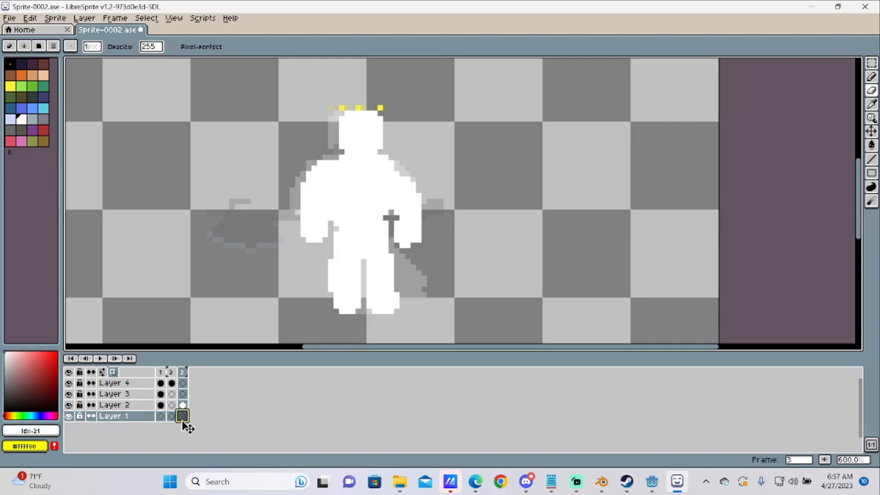
pyautogui.click(32, 121)
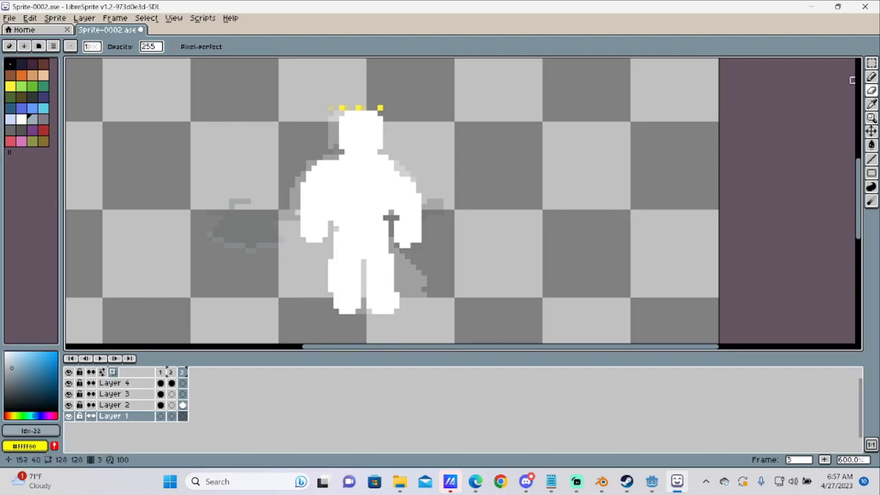
pyautogui.click(872, 77)
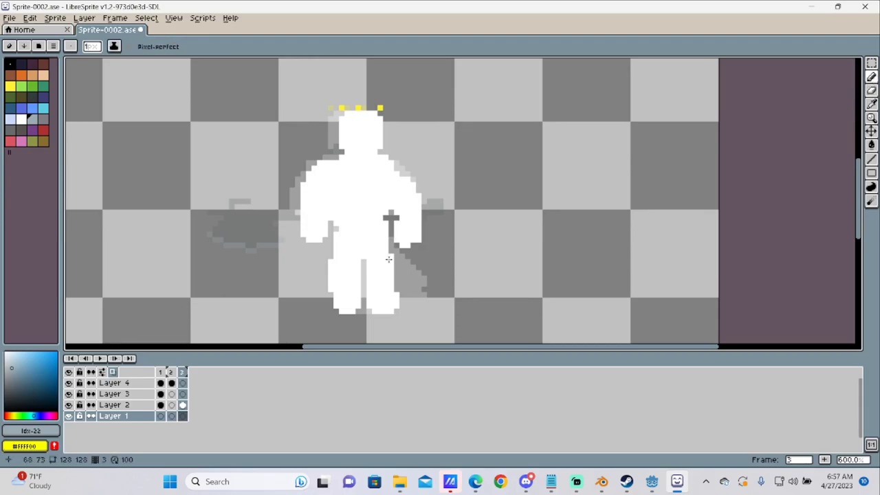
pyautogui.moveTo(324, 319)
pyautogui.mouseDown()
pyautogui.moveTo(429, 326)
pyautogui.moveTo(399, 295)
pyautogui.moveTo(278, 304)
pyautogui.moveTo(271, 321)
pyautogui.moveTo(389, 330)
pyautogui.mouseUp()
pyautogui.moveTo(467, 283); pyautogui.dragTo(468, 322)
pyautogui.moveTo(273, 289); pyautogui.dragTo(256, 323)
pyautogui.moveTo(507, 278); pyautogui.dragTo(489, 326)
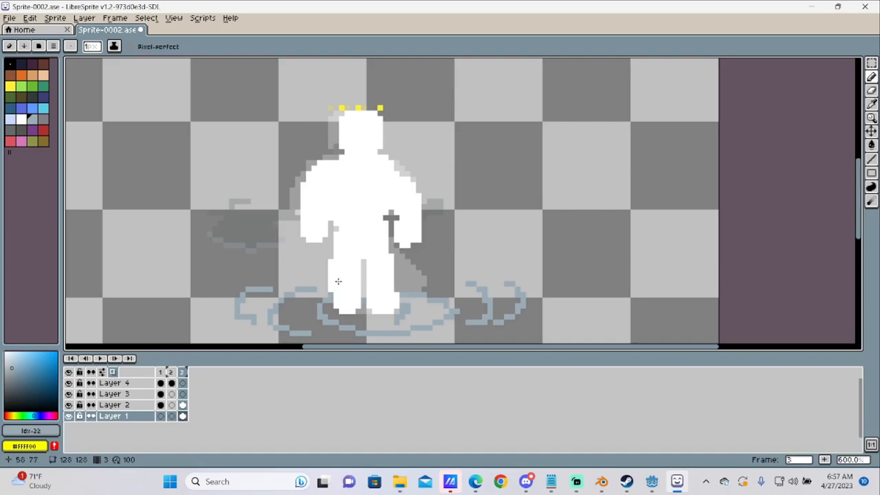
# On frame 3, draw the blue-grey beard on Layer 3 and the dark grey axe with a light blade edge on Layer 4
pyautogui.click(183, 394)
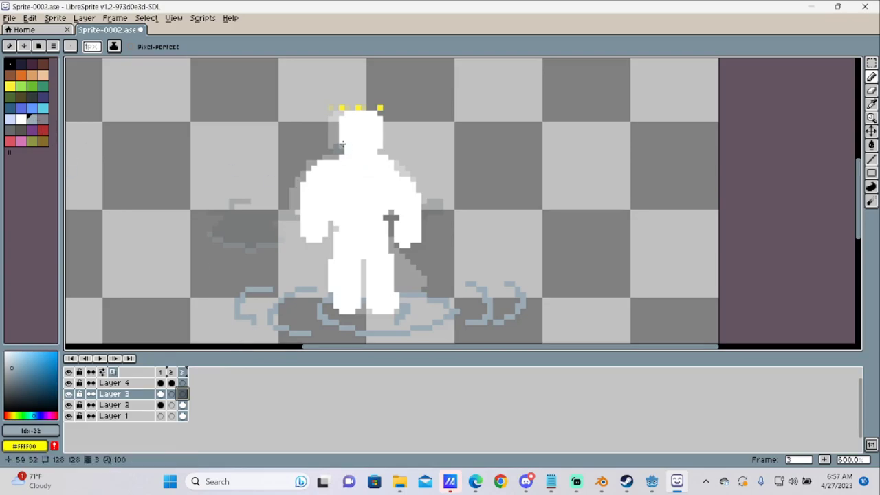
pyautogui.moveTo(347, 149); pyautogui.dragTo(375, 151)
pyautogui.press('Up')
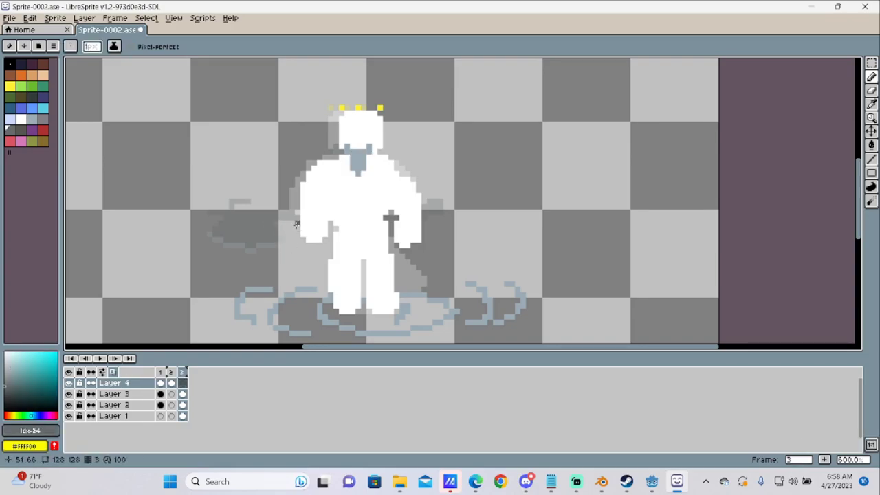
pyautogui.moveTo(297, 228); pyautogui.dragTo(225, 226)
pyautogui.hotkey('ctrl', 'z')
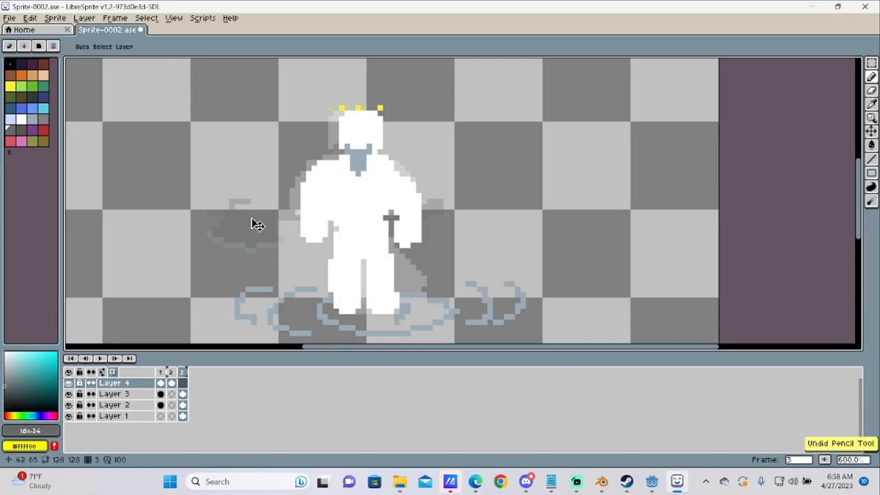
pyautogui.moveTo(297, 228); pyautogui.dragTo(227, 225)
pyautogui.scroll(-2, 413, 238)
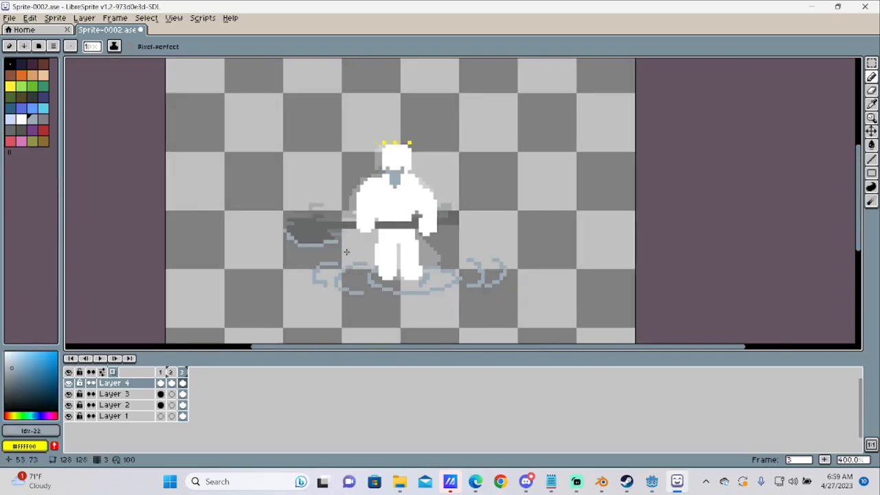
# Add frame 4 as a copy of frame 3 and clear the ripples from its Layer 1
pyautogui.rightClick(183, 372)
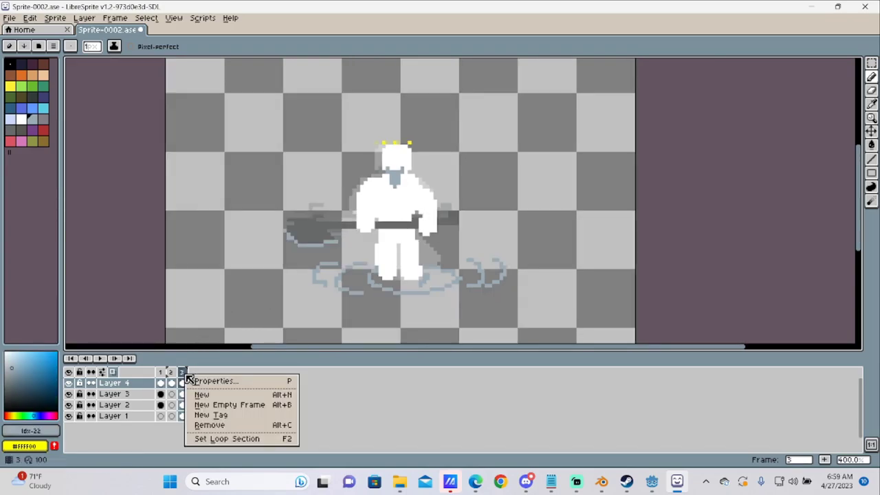
pyautogui.click(209, 392)
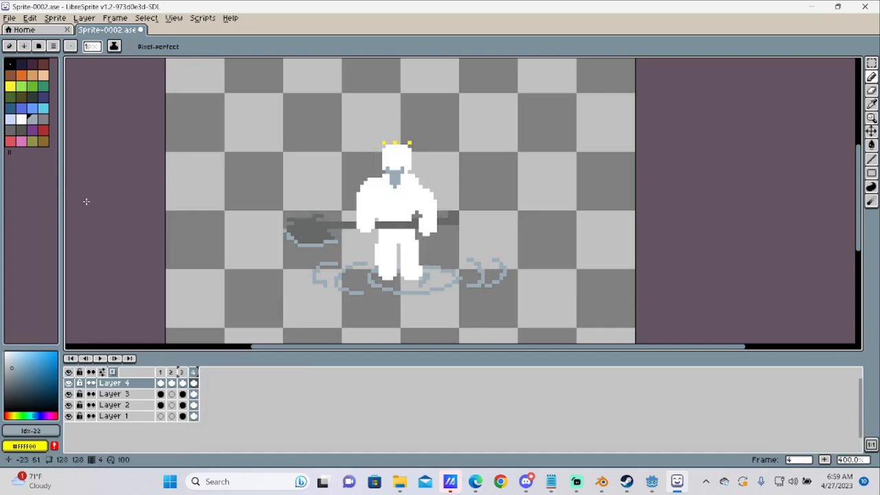
pyautogui.click(194, 416)
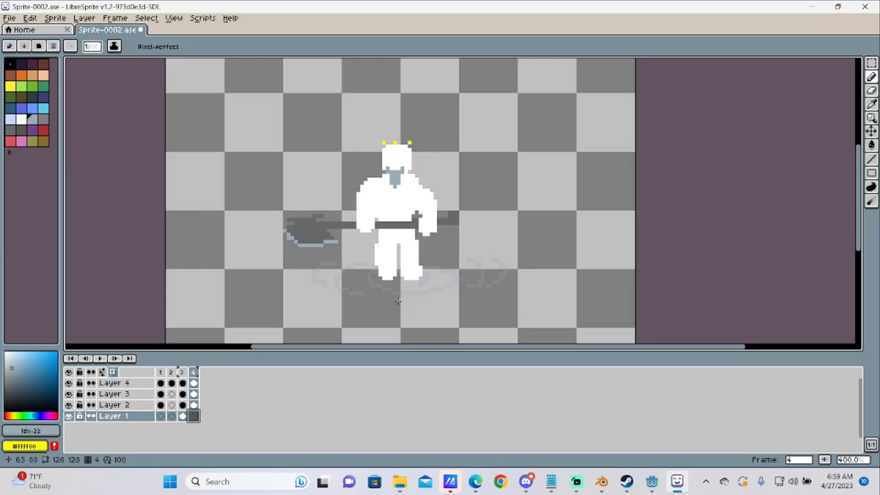
# Remove the first frame from the sprite's timeline
pyautogui.click(160, 372)
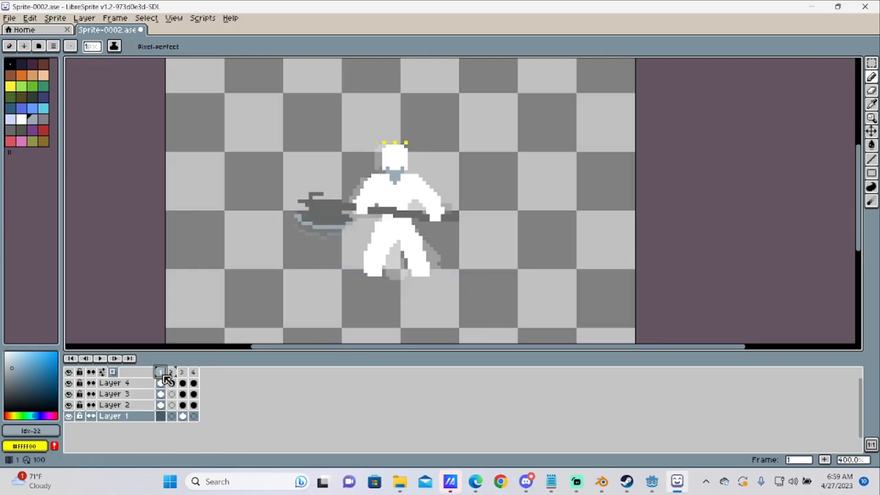
pyautogui.rightClick(162, 374)
pyautogui.click(195, 426)
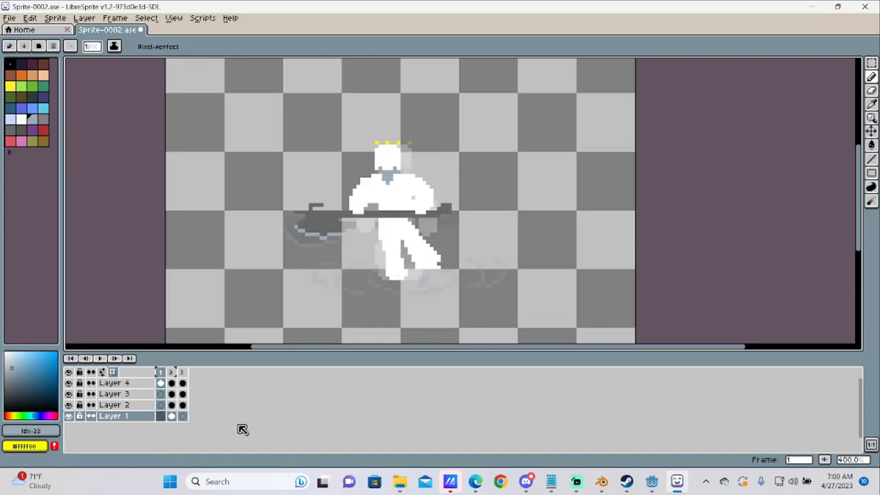
# Go through the remaining frames, stop on frame 2, and use Save As for the sprite
pyautogui.click(182, 372)
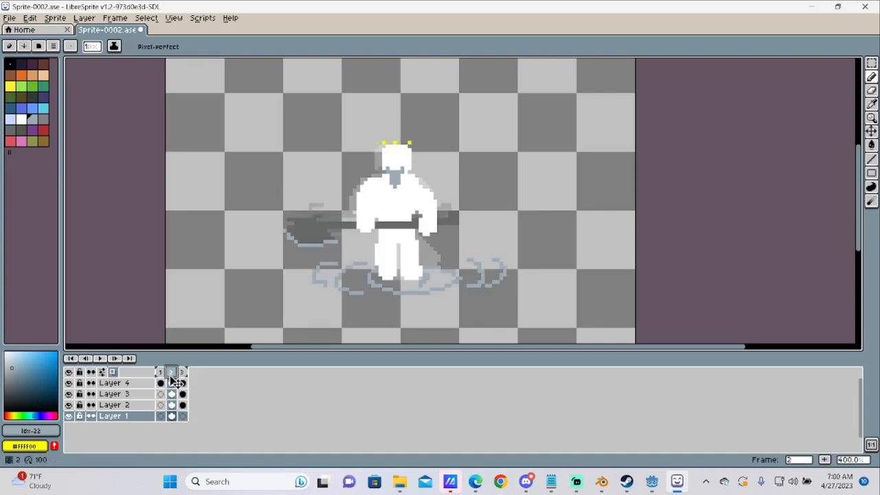
pyautogui.click(172, 372)
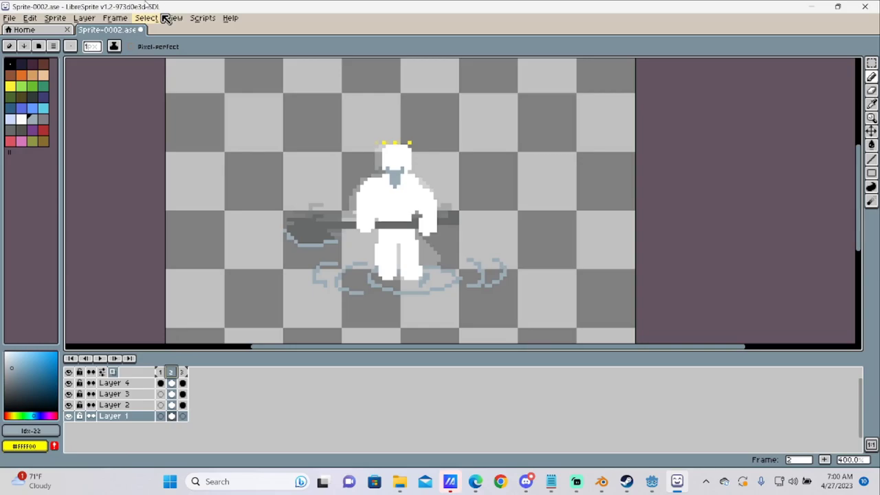
pyautogui.click(10, 19)
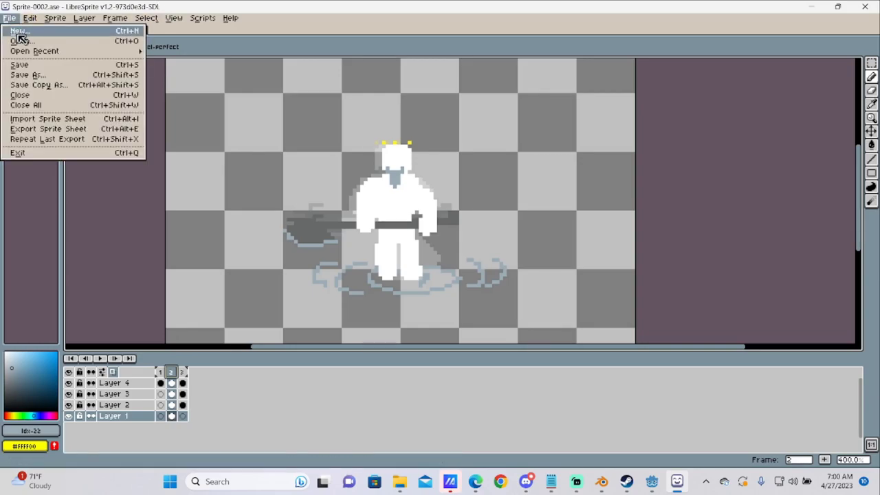
pyautogui.click(38, 76)
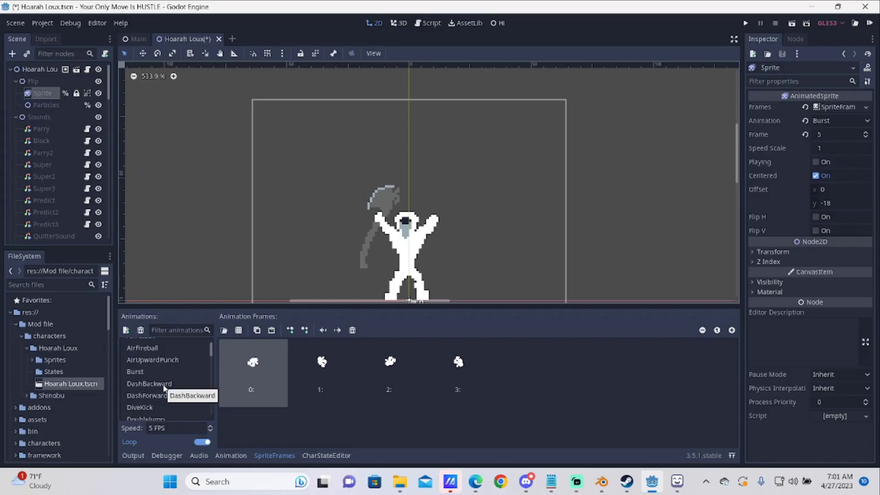
# In Godot, delete all four existing frames from the DoubleJump animation
pyautogui.scroll(-3, 163, 383)
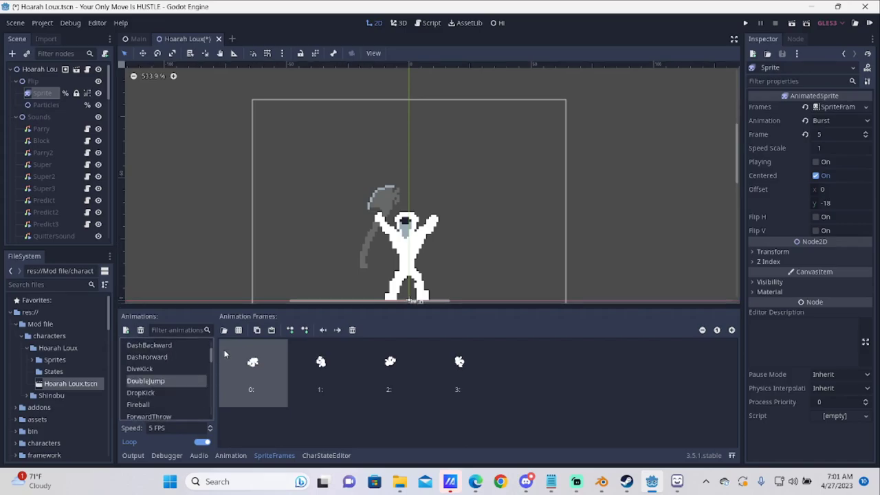
pyautogui.click(353, 329)
pyautogui.click(353, 330)
pyautogui.click(353, 330)
pyautogui.click(353, 330)
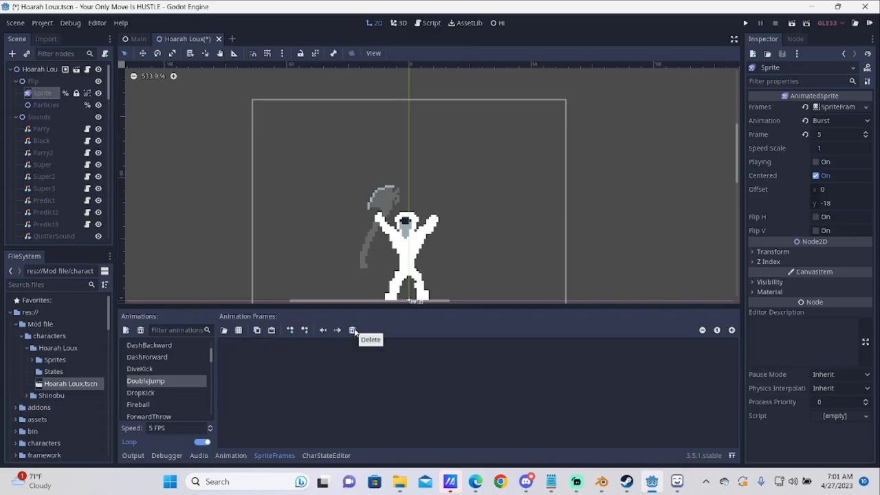
# Add jump back double2.png and jump back double3.png from the Hoarah Loux "jump back doublee" sprites folder to the DoubleJump animation
pyautogui.click(224, 330)
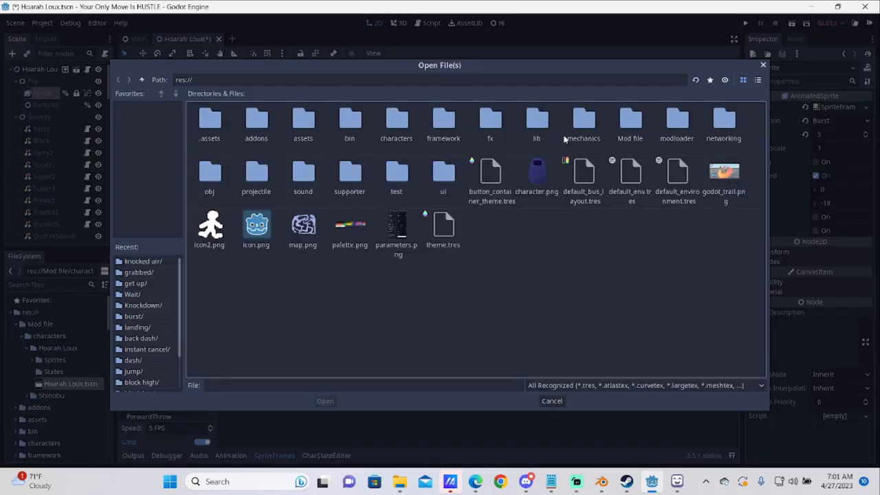
pyautogui.doubleClick(630, 128)
pyautogui.doubleClick(206, 124)
pyautogui.doubleClick(204, 124)
pyautogui.doubleClick(208, 122)
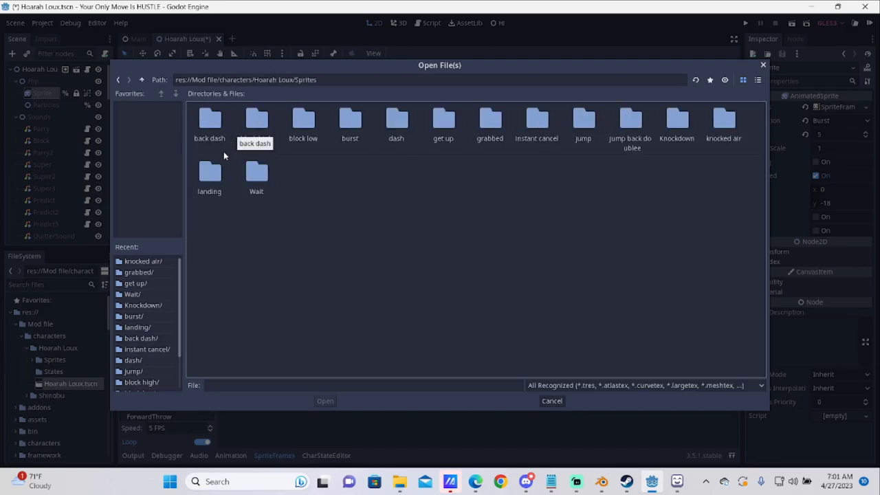
pyautogui.doubleClick(631, 124)
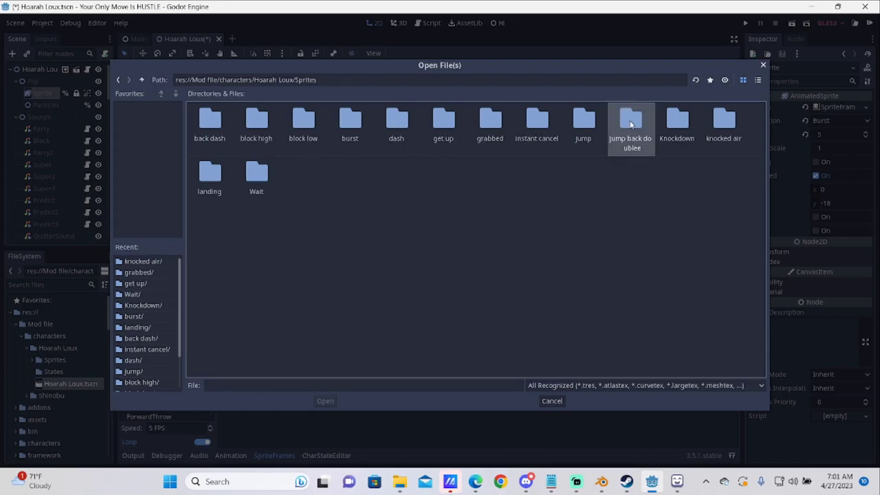
pyautogui.click(269, 126)
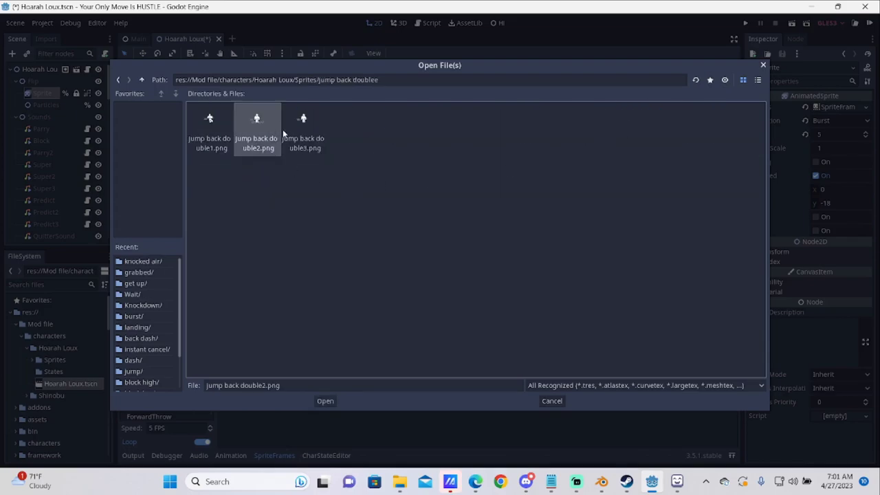
pyautogui.keyDown('shift'); pyautogui.click(295, 134); pyautogui.keyUp('shift')
pyautogui.click(323, 401)
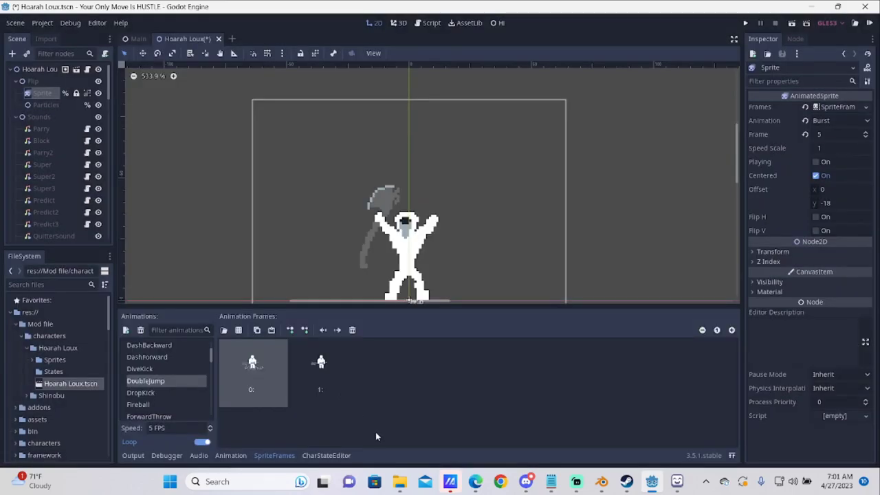
# Set Ticks Per Frame to 2 on the DoubleJump state node
pyautogui.scroll(-1, 48, 142)
pyautogui.scroll(-7, 55, 148)
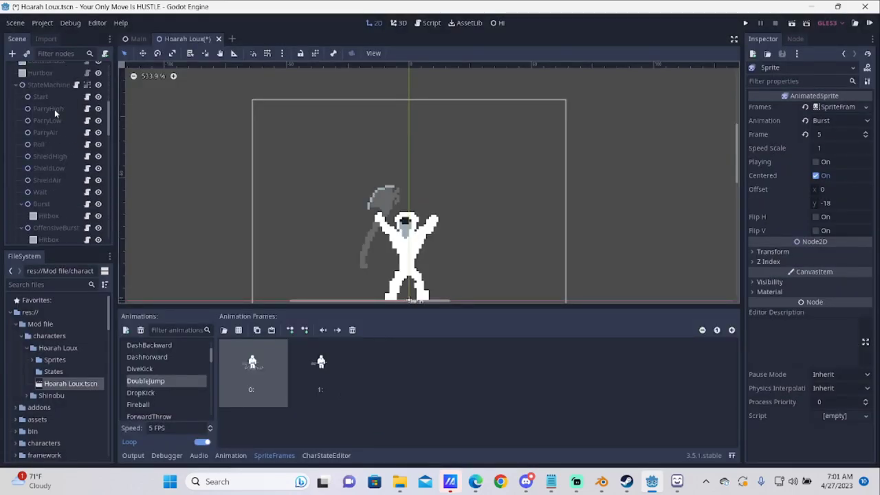
pyautogui.scroll(-5, 55, 151)
pyautogui.click(58, 209)
pyautogui.click(55, 233)
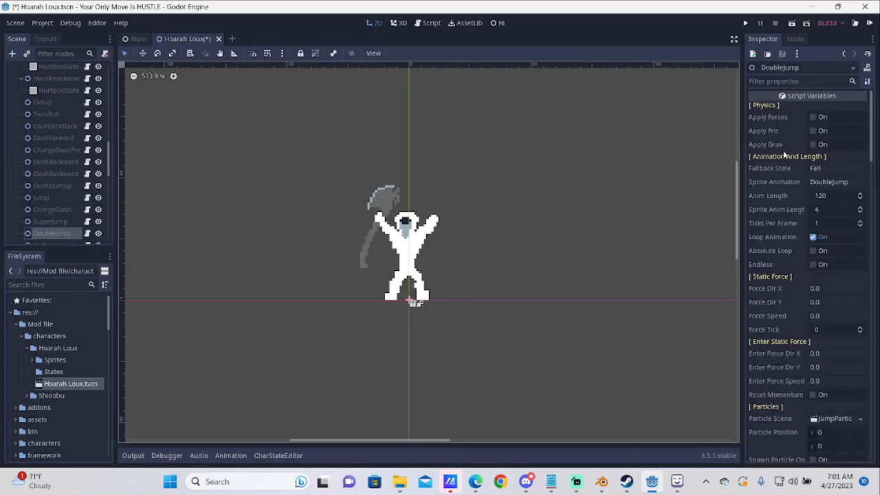
pyautogui.click(835, 224)
pyautogui.write('2')
pyautogui.press('Return')
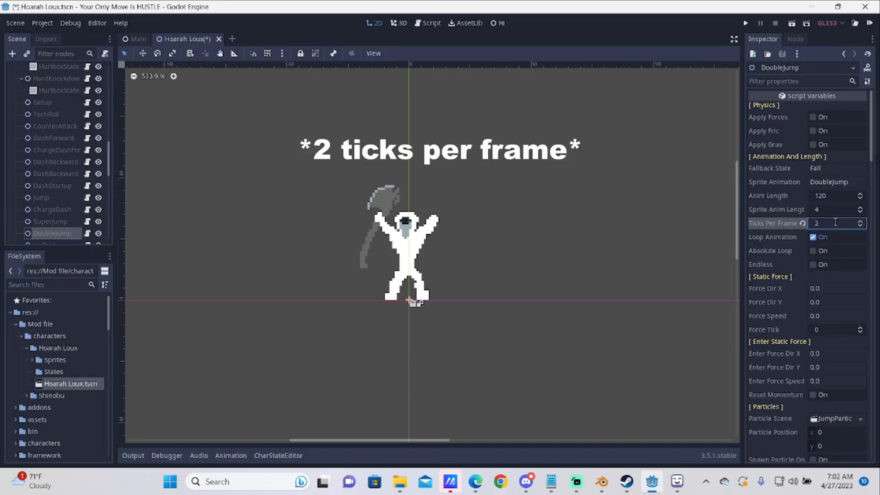
# Run the project and start a singleplayer match with Hoarah Loux as P1 against Wizard as P2
pyautogui.click(747, 23)
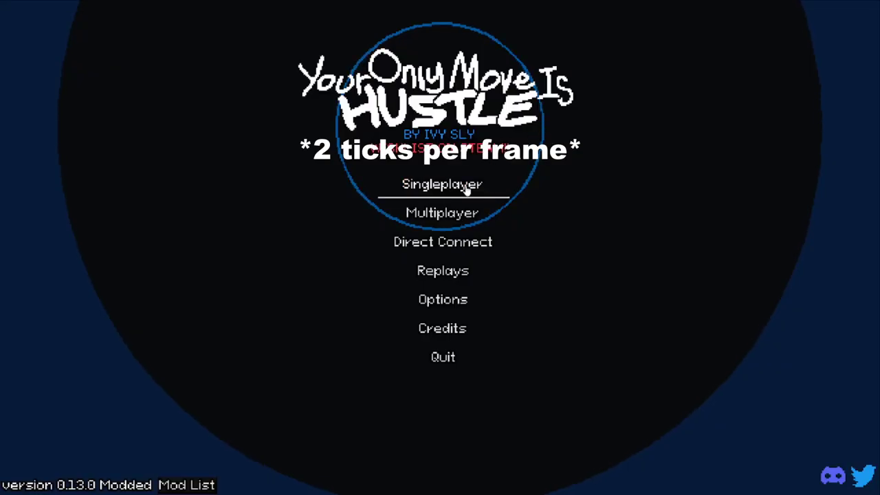
pyautogui.click(466, 187)
pyautogui.click(564, 302)
pyautogui.click(476, 302)
pyautogui.click(440, 391)
# Choose Jump for Hoarah Loux and lock in both players' turns
pyautogui.click(470, 391)
pyautogui.click(404, 391)
pyautogui.click(313, 437)
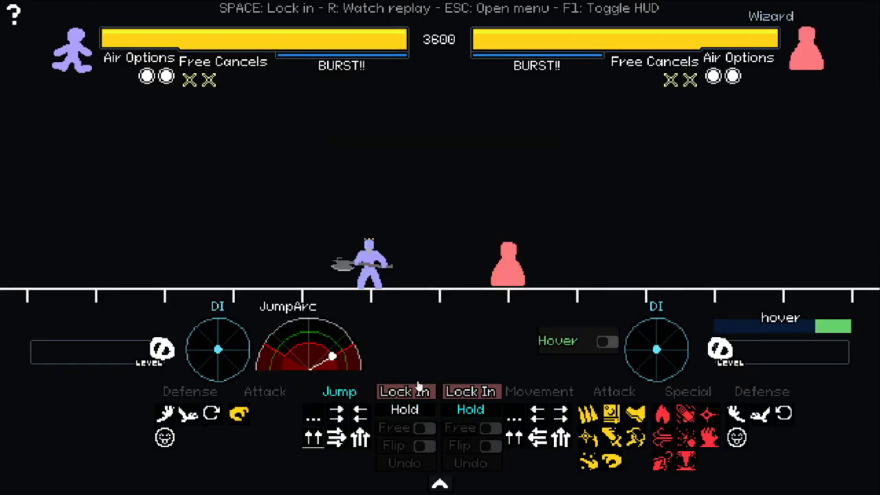
pyautogui.click(404, 391)
pyautogui.click(470, 391)
# Test a Double Jump aimed straight up with both players locked in, and quit the match and the game
pyautogui.click(313, 414)
pyautogui.click(313, 415)
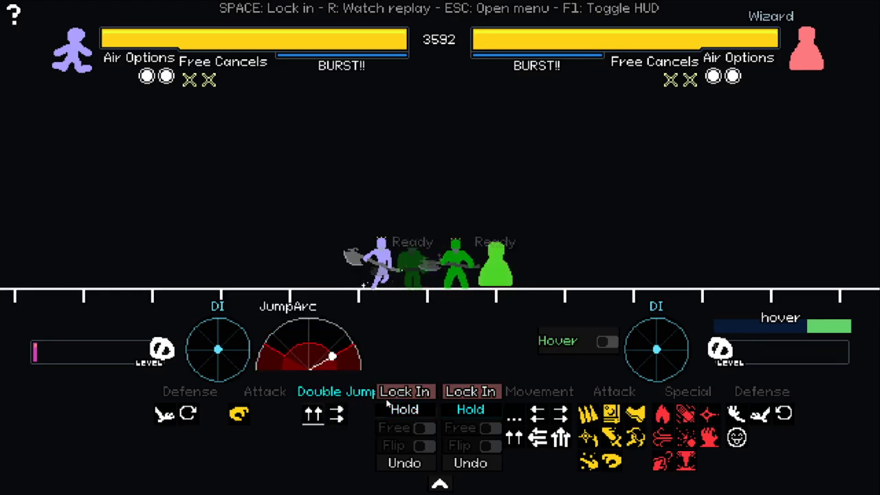
pyautogui.click(309, 341)
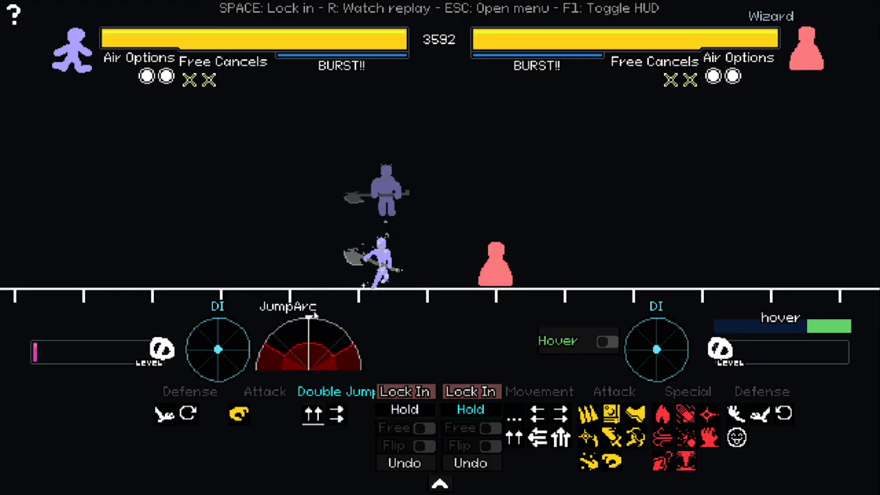
pyautogui.click(416, 391)
pyautogui.click(452, 392)
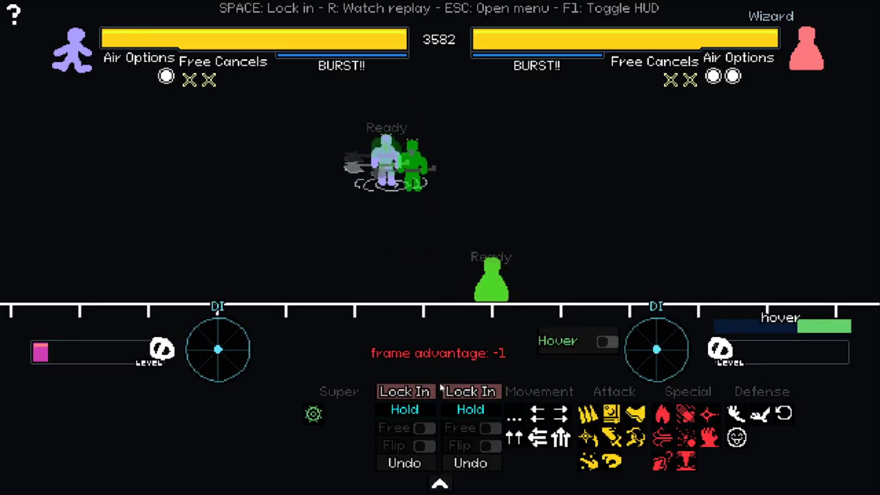
pyautogui.press('Escape')
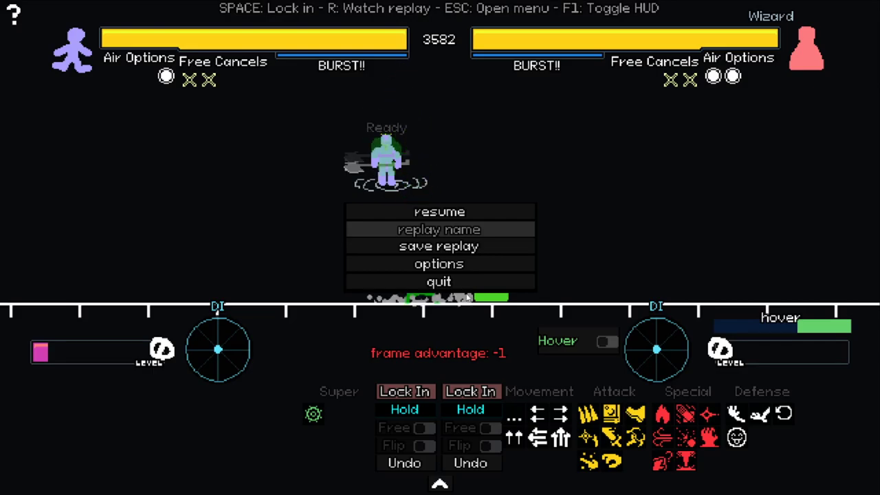
pyautogui.click(426, 281)
pyautogui.click(444, 361)
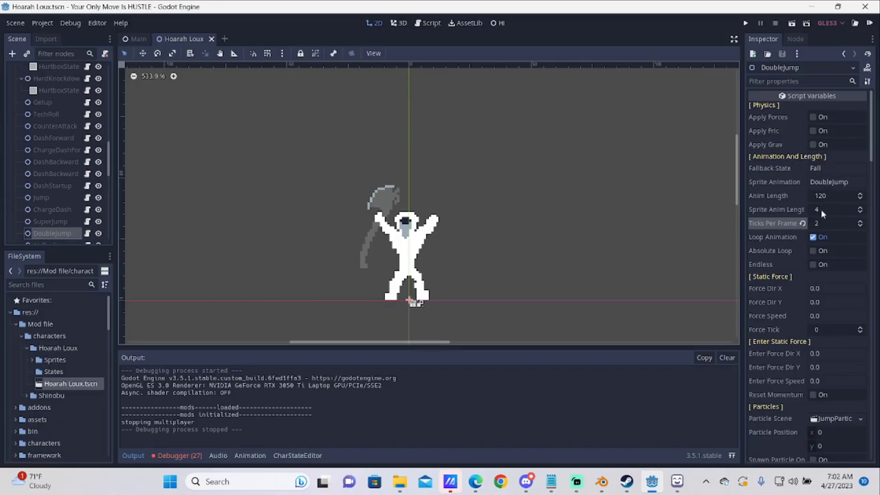
# Turn off Loop Animation for the DoubleJump state and run a singleplayer match with Hoarah Loux against Wizard
pyautogui.click(813, 237)
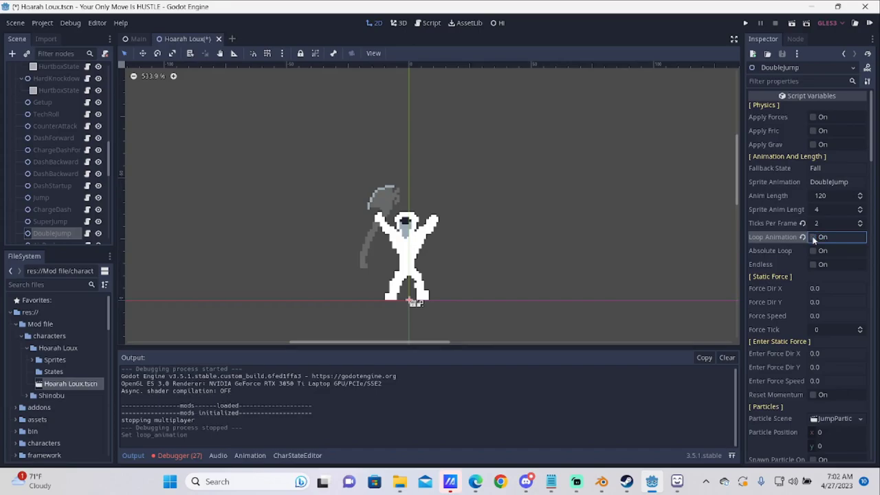
pyautogui.click(745, 23)
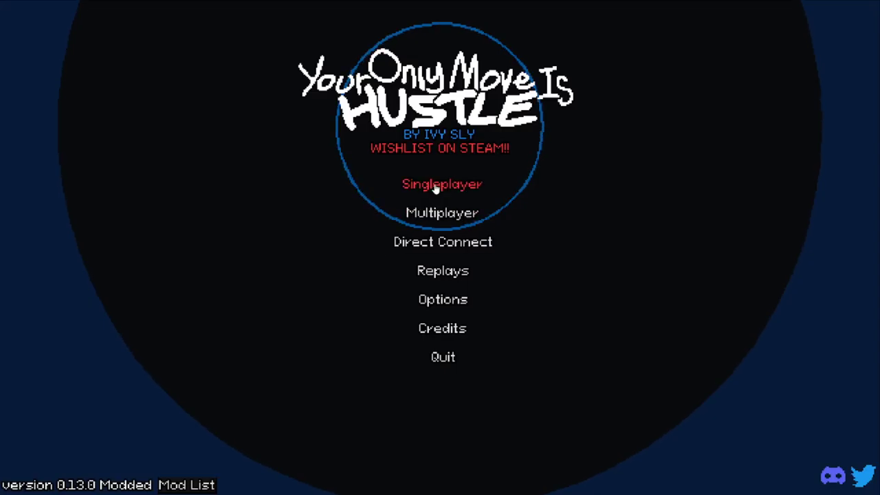
pyautogui.click(452, 191)
pyautogui.click(565, 302)
pyautogui.click(479, 302)
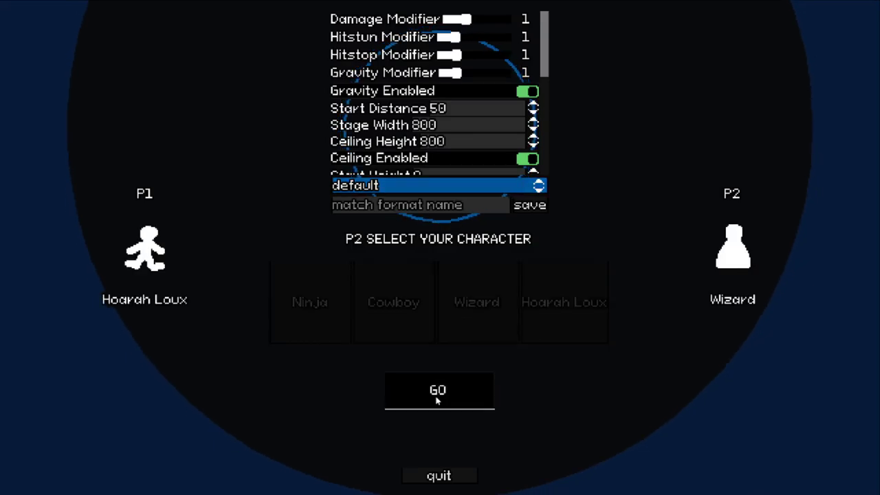
pyautogui.click(440, 393)
# Make Hoarah Loux jump steeply upward and forward, advancing the turns until a Double Jump is available
pyautogui.click(319, 438)
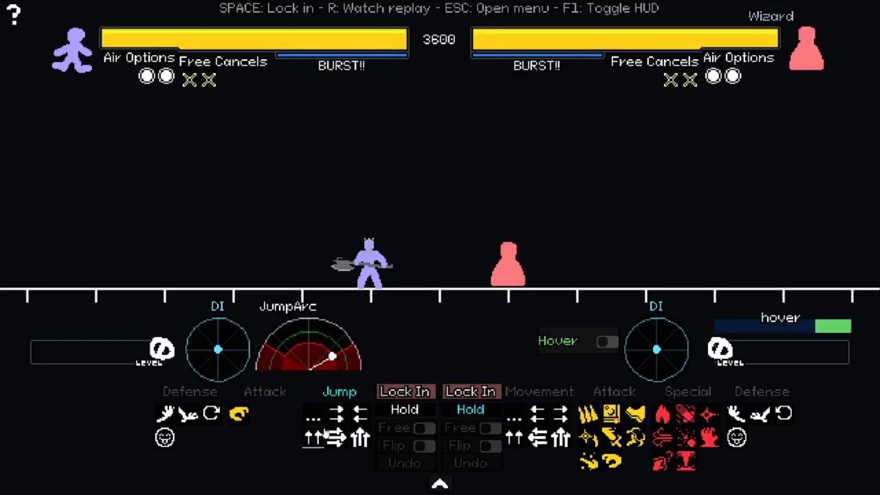
pyautogui.moveTo(322, 324); pyautogui.dragTo(304, 321)
pyautogui.click(404, 391)
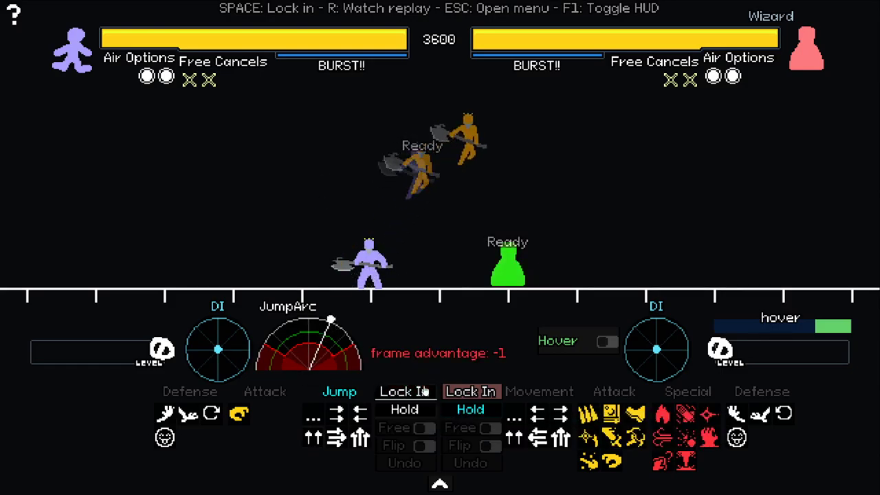
pyautogui.click(457, 391)
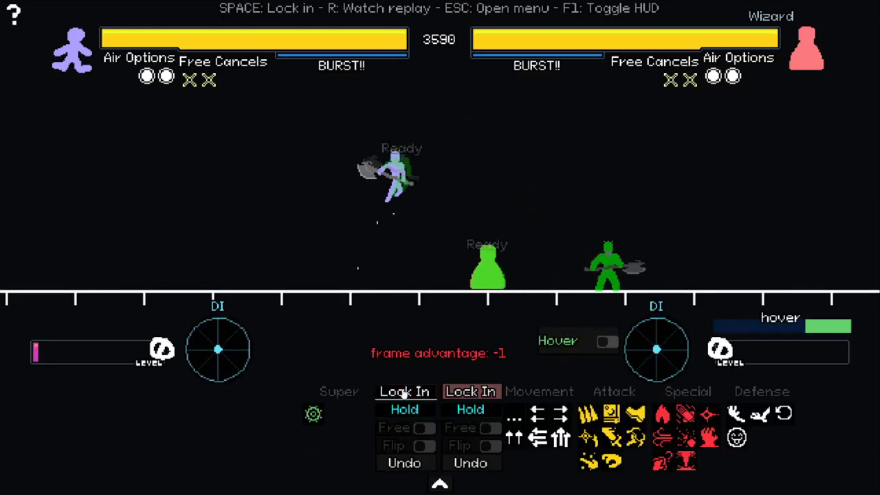
pyautogui.click(404, 391)
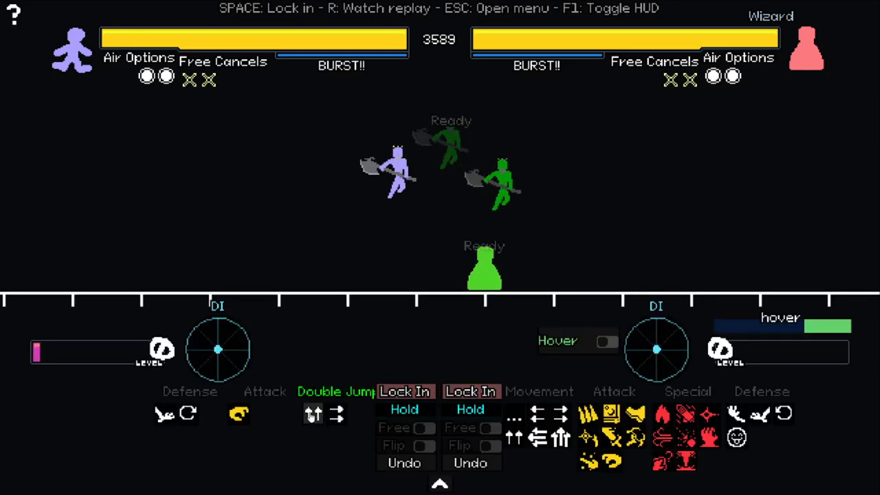
# Play a Double Jump aimed steeply forward, advance the turns to check its animation, and quit the game
pyautogui.click(313, 413)
pyautogui.click(324, 327)
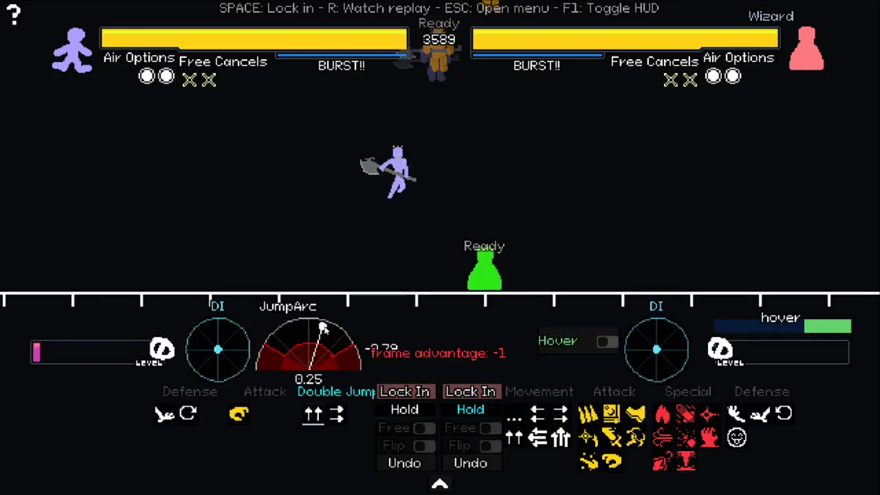
pyautogui.click(412, 389)
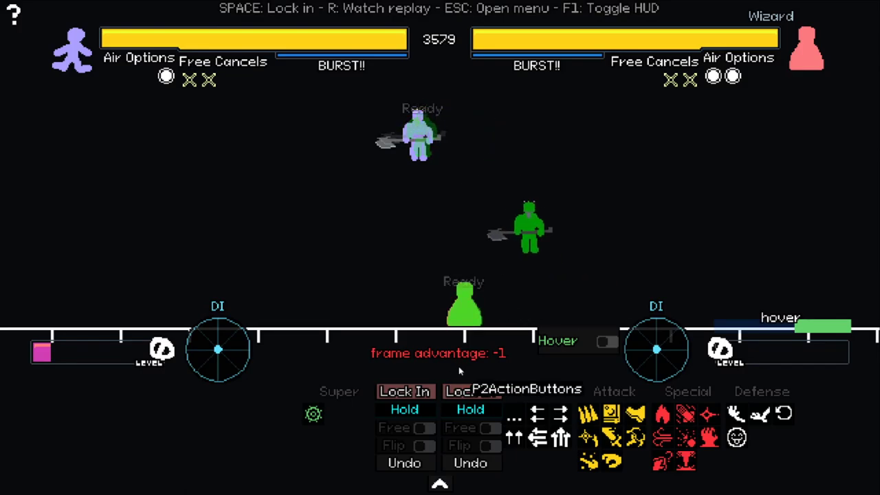
pyautogui.press('space')
pyautogui.click(452, 398)
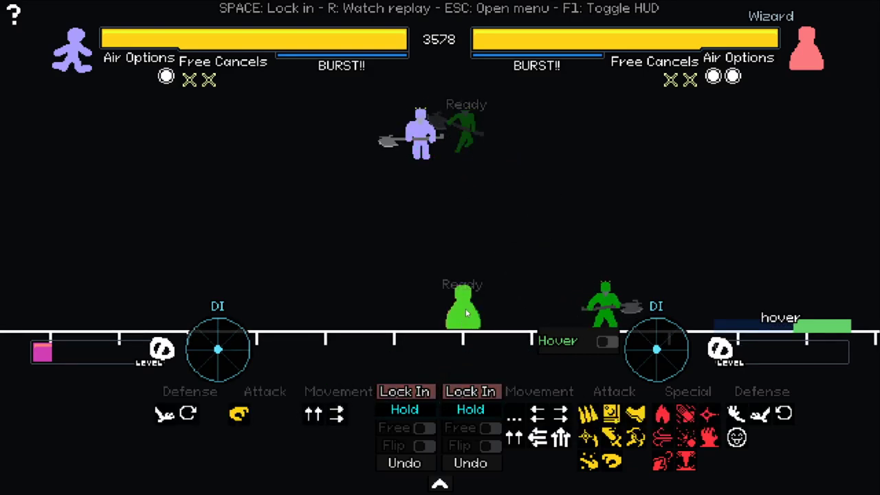
pyautogui.press('Escape')
pyautogui.click(487, 281)
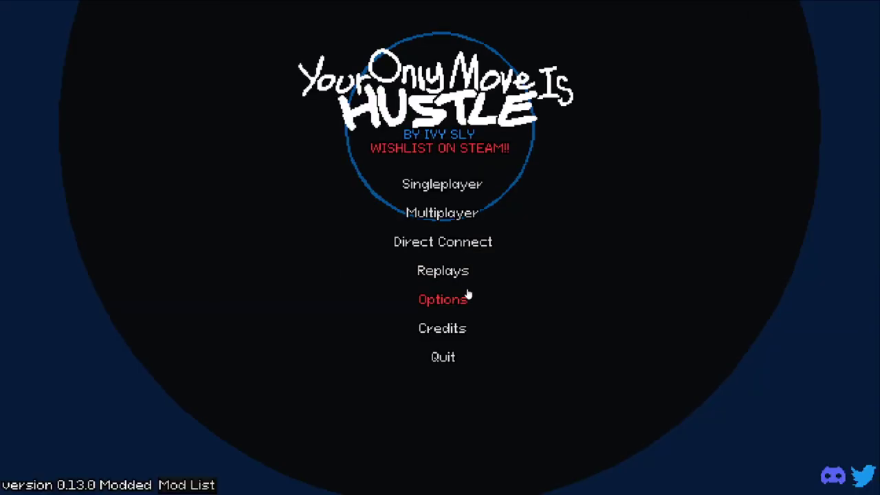
pyautogui.click(456, 358)
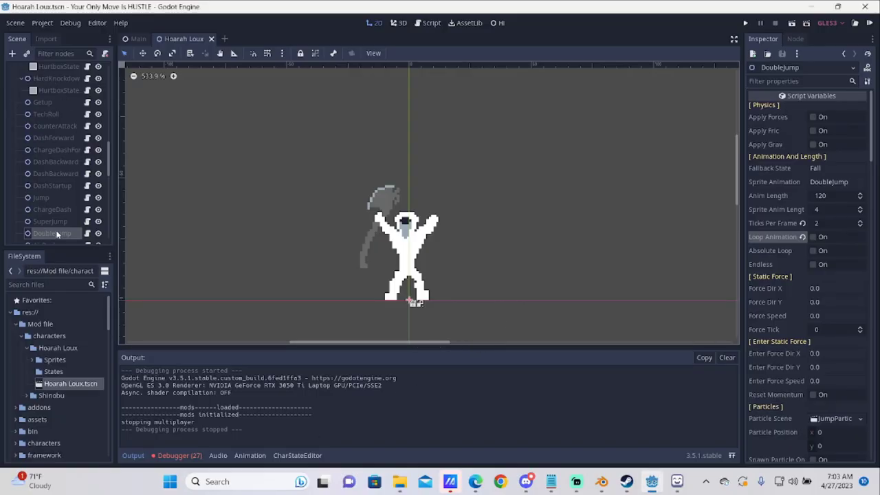
# Delete the old frames of the sprite's JumpBack animation and add jump back double1.png as its frame
pyautogui.scroll(10, 57, 206)
pyautogui.click(42, 93)
pyautogui.scroll(-8, 158, 388)
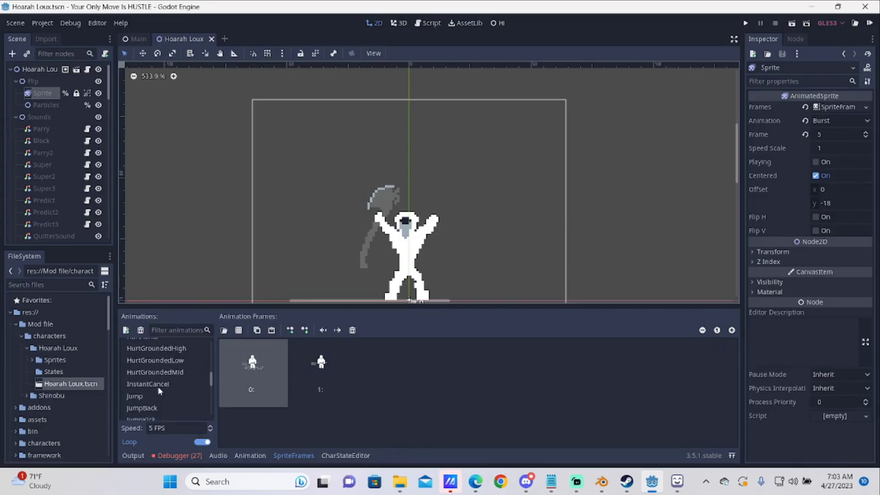
pyautogui.click(153, 407)
pyautogui.click(352, 330)
pyautogui.click(352, 330)
pyautogui.click(351, 330)
pyautogui.click(351, 330)
pyautogui.click(223, 330)
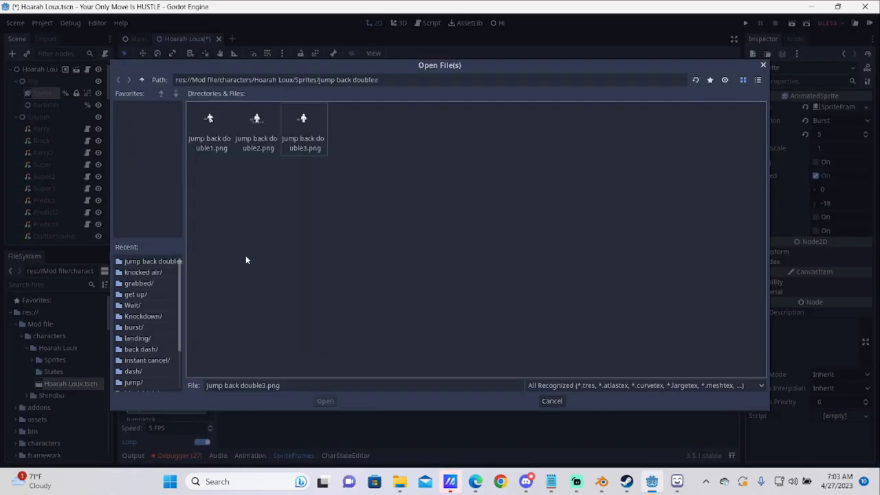
pyautogui.doubleClick(209, 120)
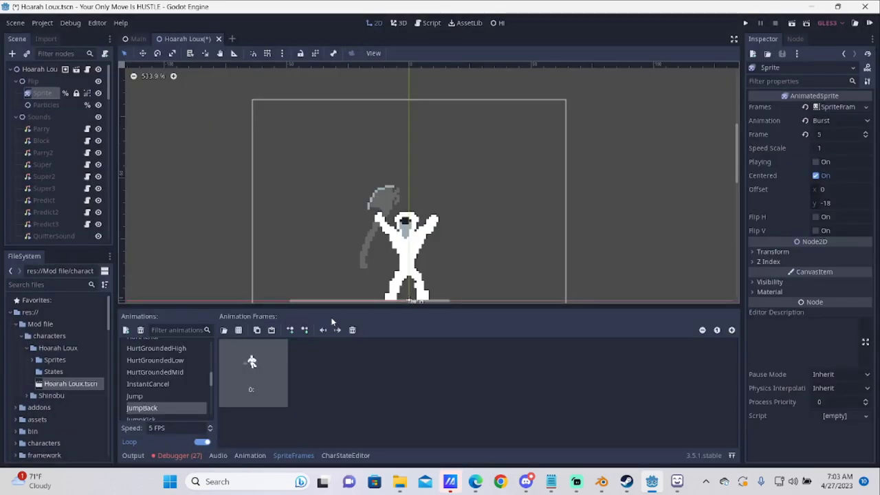
# Run the project, test a backward jump for Hoarah Loux against Wizard, and close the game
pyautogui.click(744, 23)
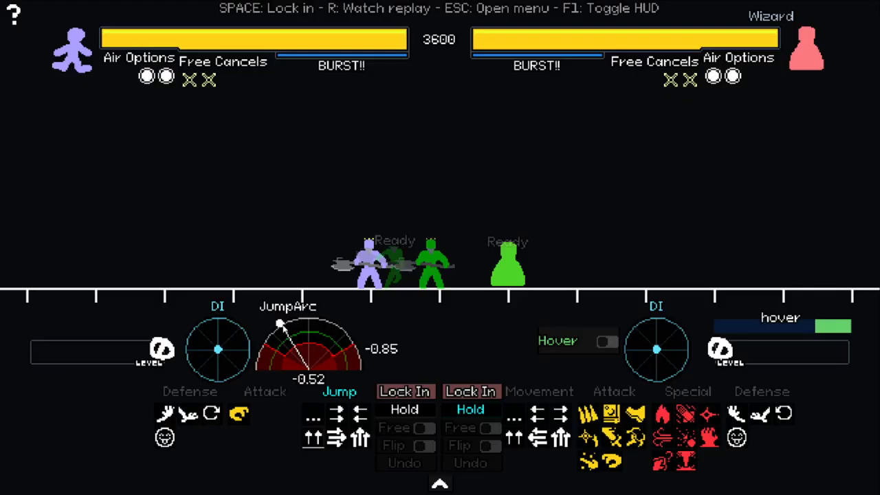
pyautogui.click(452, 391)
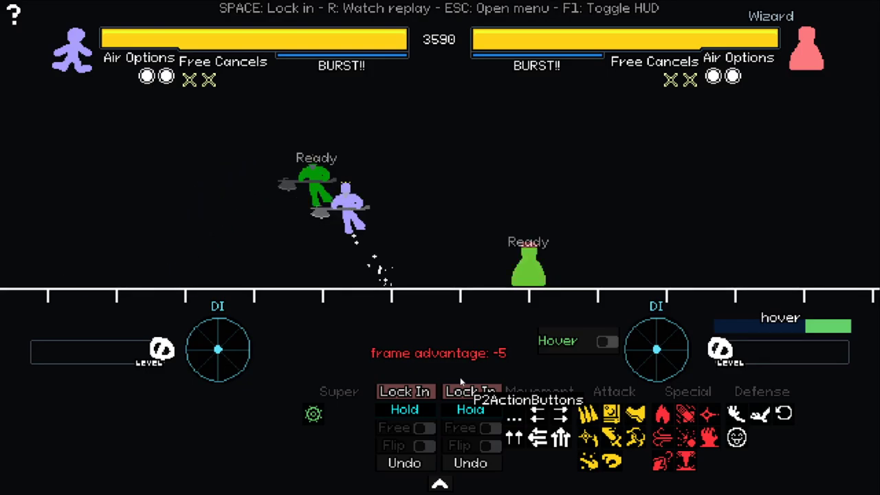
pyautogui.hotkey('alt', 'F4')
pyautogui.moveTo(661, 473)
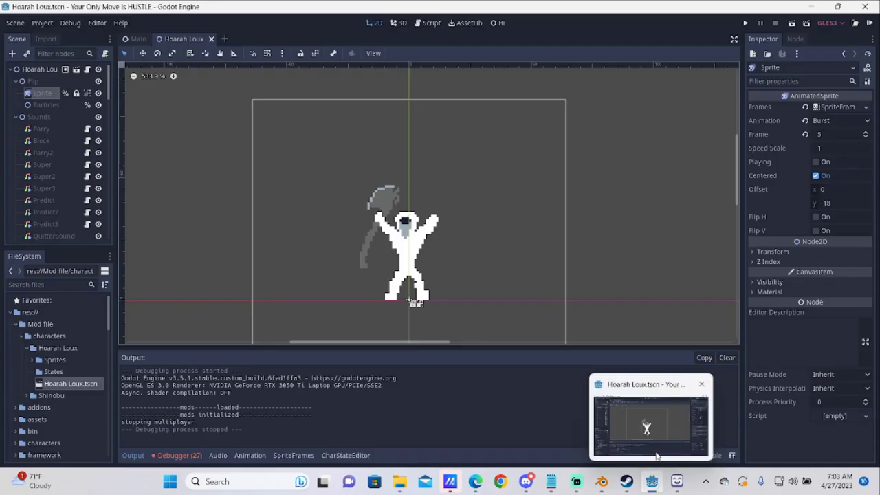
pyautogui.click(658, 489)
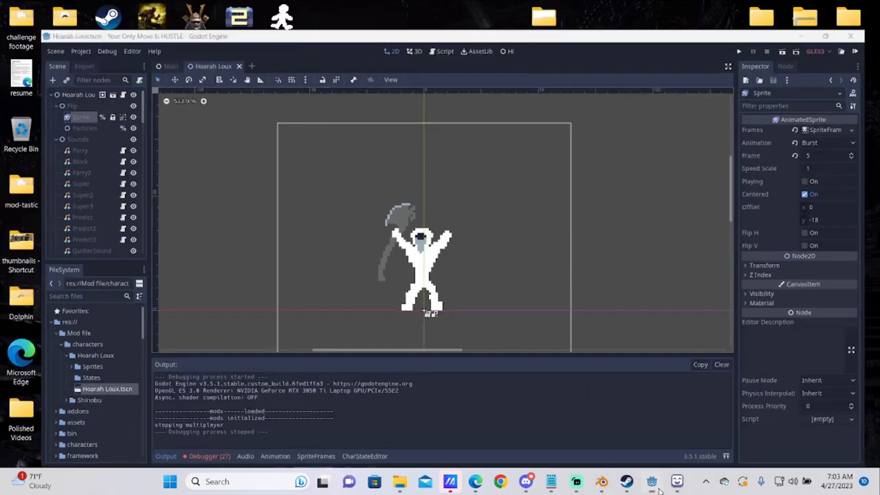
pyautogui.click(656, 487)
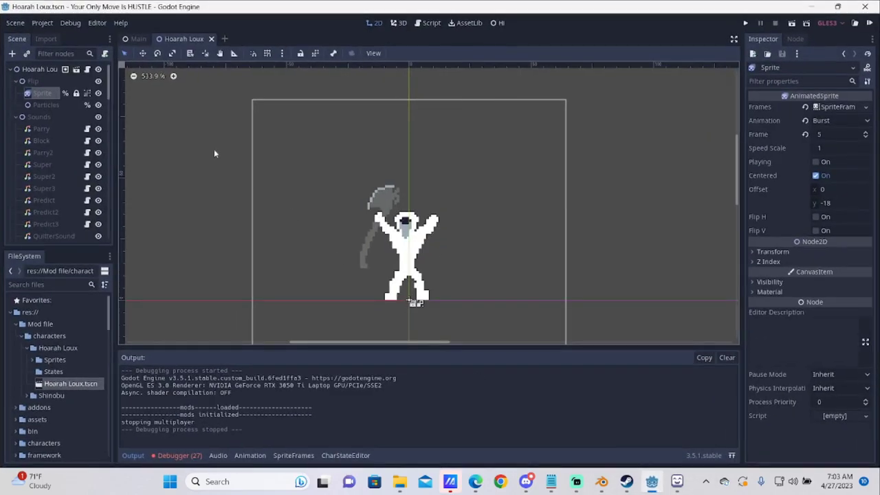
# Open the Sprite node's animation list and select the Grab animation to show its frames
pyautogui.click(46, 94)
pyautogui.scroll(-6, 186, 385)
pyautogui.scroll(-2, 180, 395)
pyautogui.scroll(-3, 179, 398)
pyautogui.scroll(-1, 157, 402)
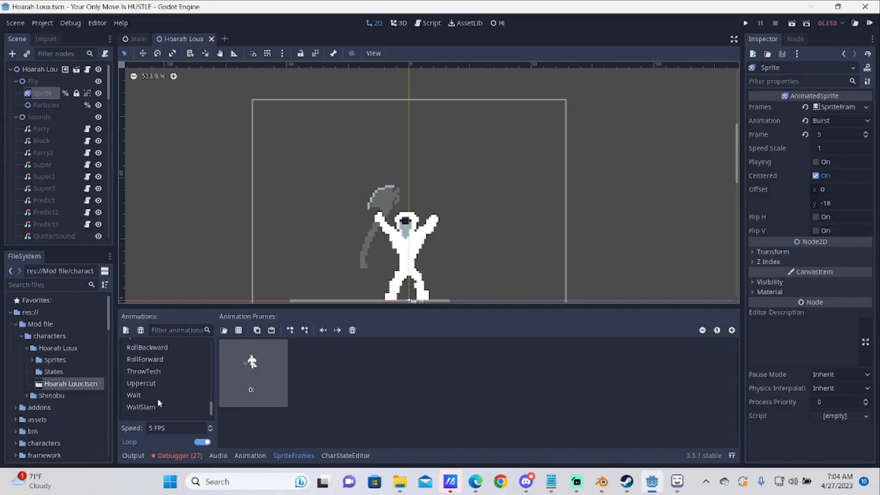
pyautogui.scroll(4, 162, 397)
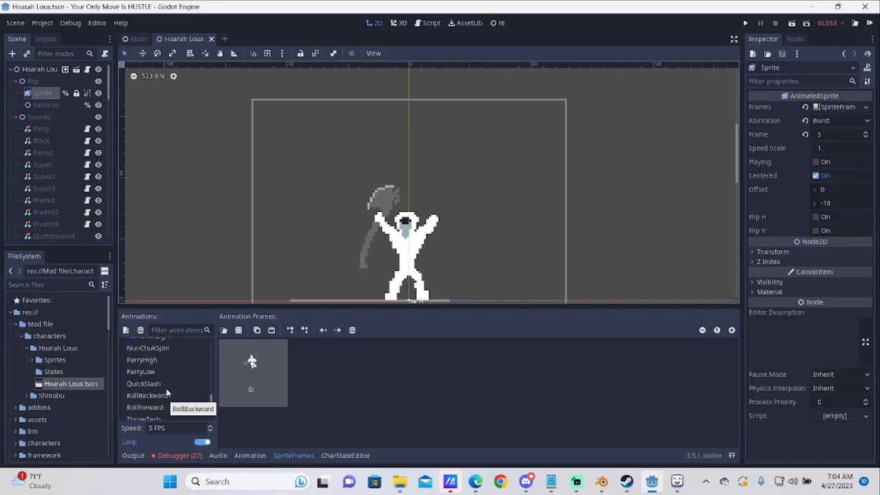
pyautogui.scroll(2, 167, 390)
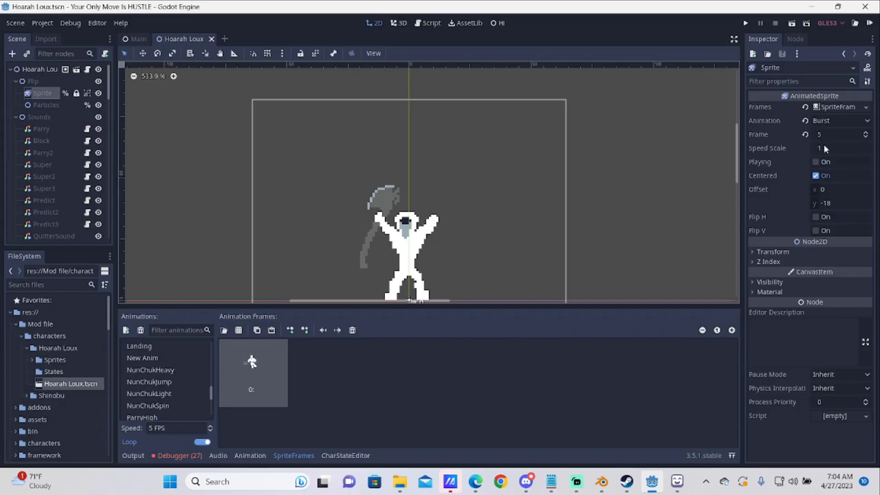
pyautogui.scroll(2, 144, 395)
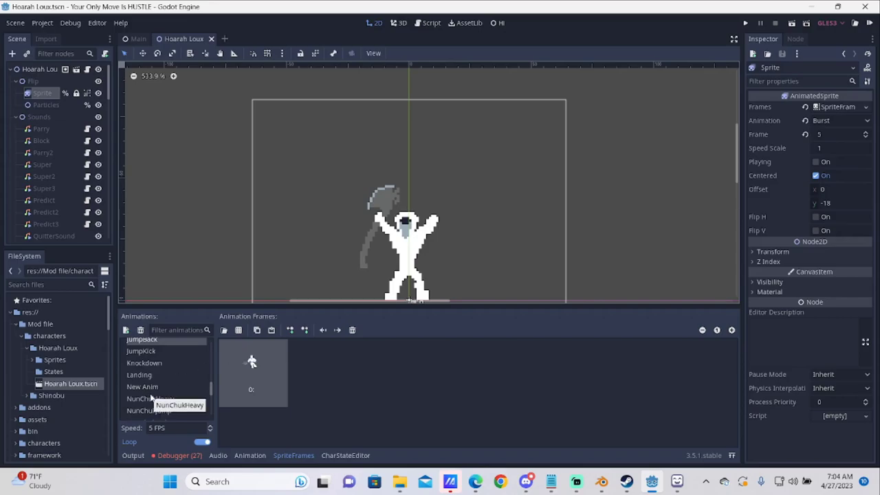
pyautogui.scroll(2, 150, 396)
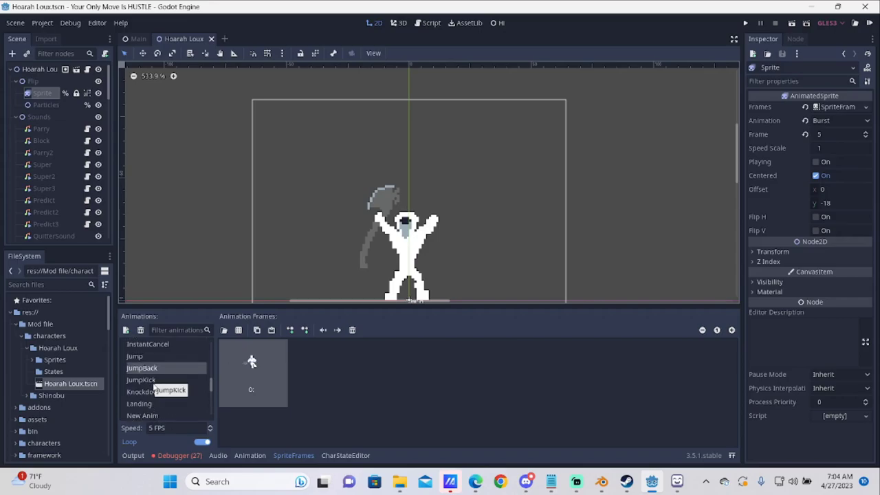
pyautogui.scroll(5, 163, 373)
pyautogui.scroll(3, 163, 375)
pyautogui.click(142, 363)
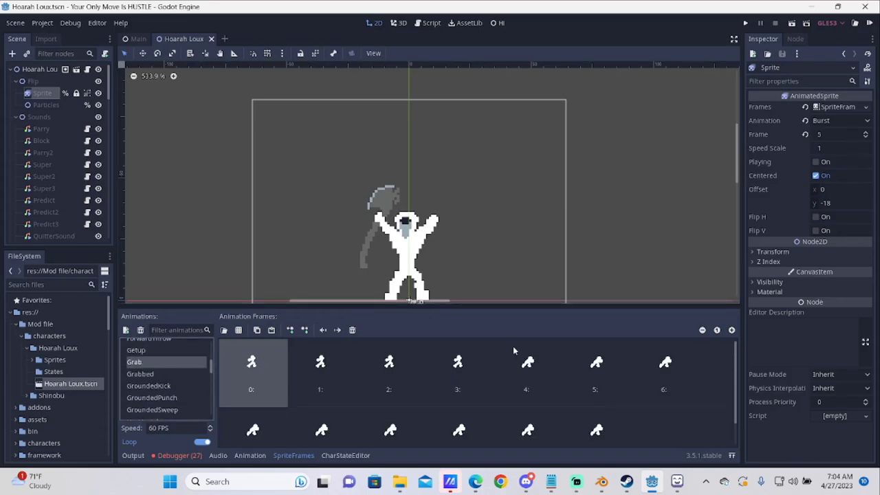
# Set the sprite's displayed animation to Grab and preview its playback briefly before stopping it
pyautogui.click(833, 123)
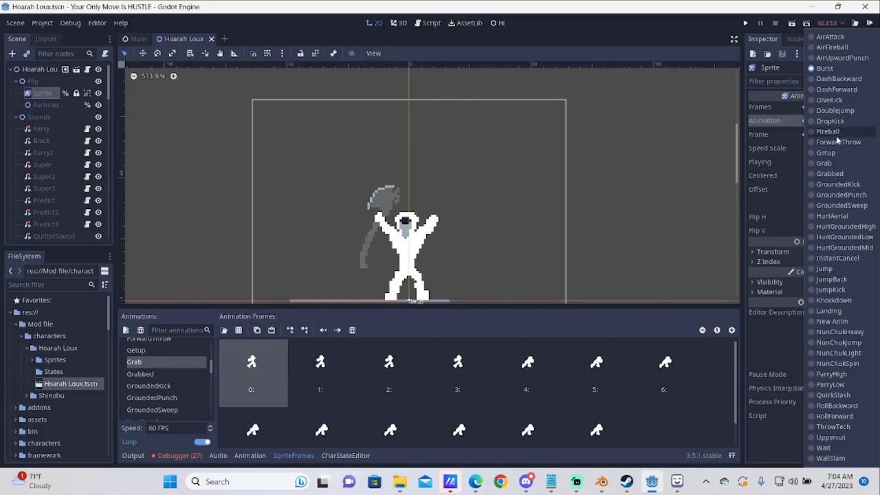
pyautogui.click(824, 163)
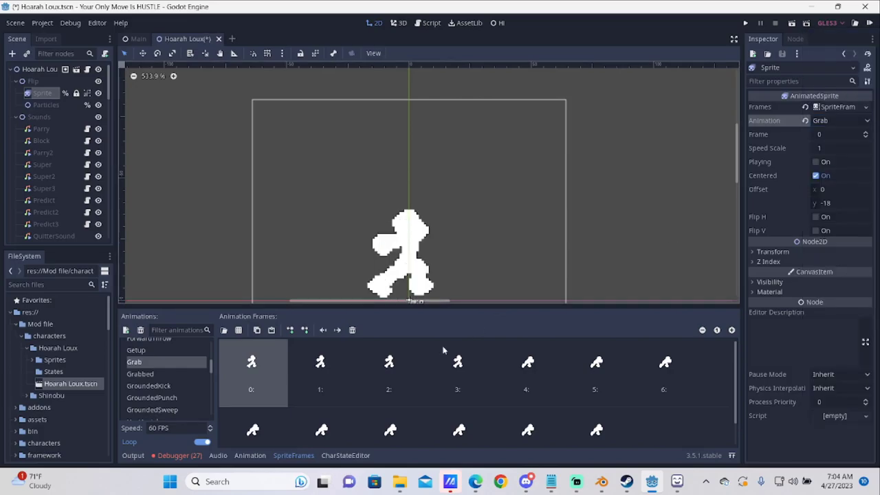
pyautogui.click(816, 162)
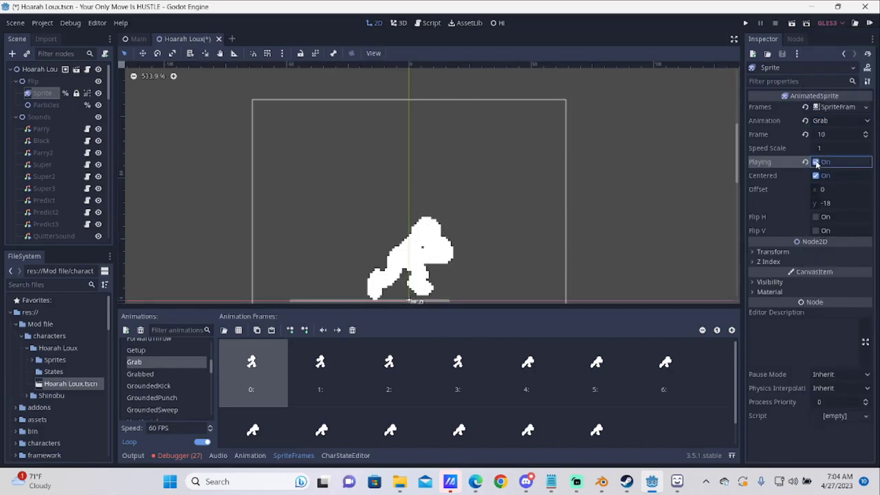
pyautogui.click(815, 162)
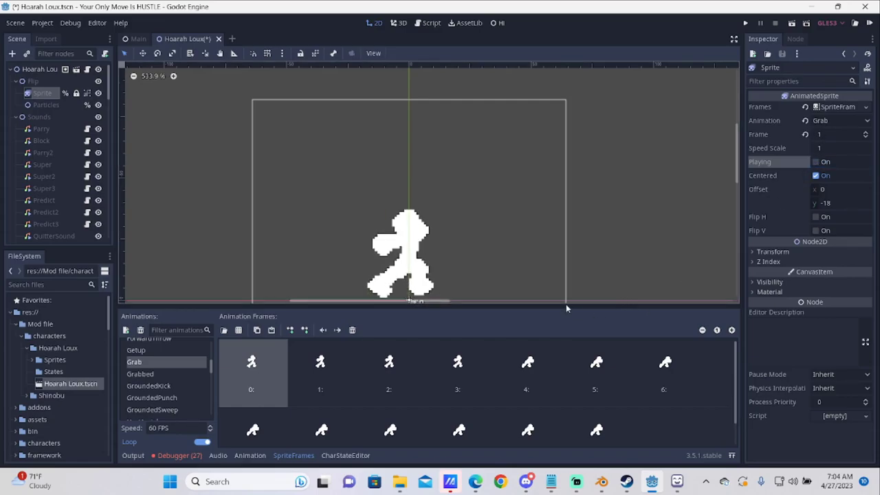
# Step through frames 0 to 12 of the Grab animation to study how the poses progress
pyautogui.scroll(-1, 517, 383)
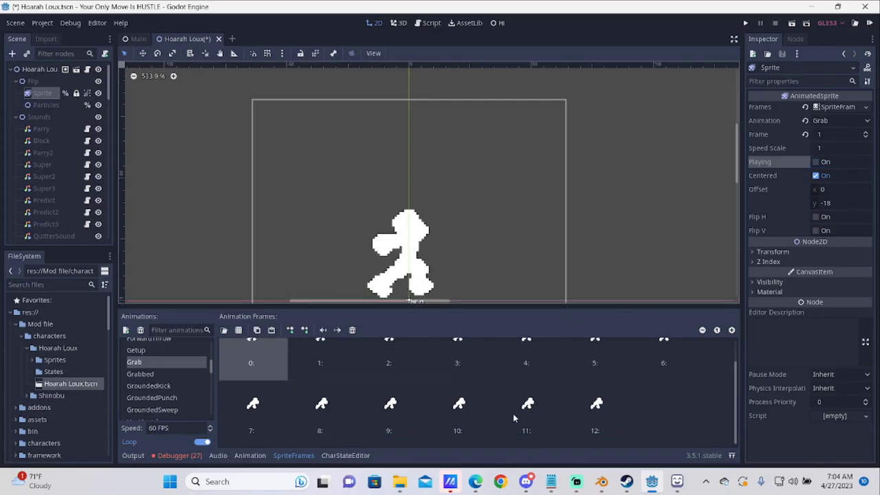
pyautogui.scroll(-1, 543, 420)
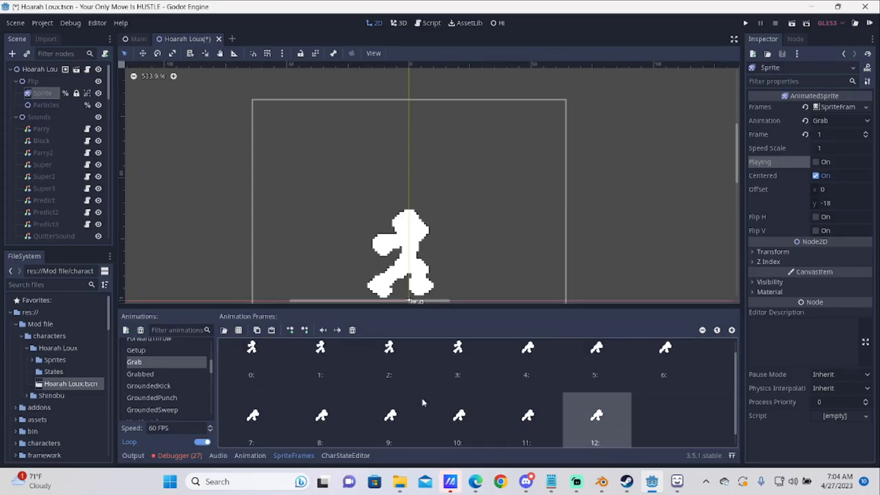
pyautogui.scroll(2, 561, 417)
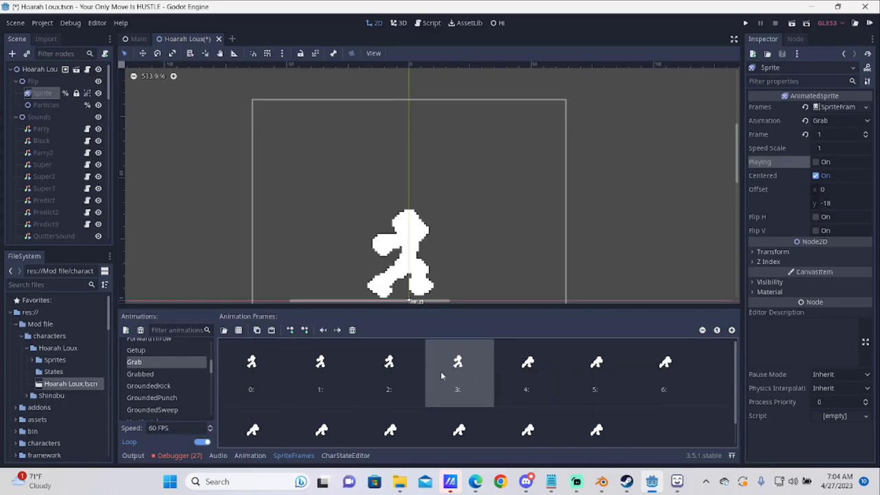
pyautogui.press('Left')
pyautogui.press('Left')
pyautogui.press('Left')
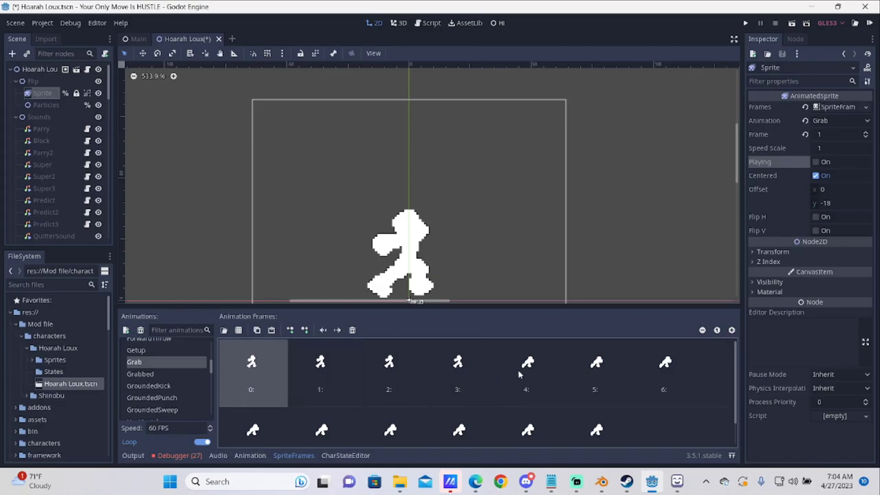
pyautogui.press('Right')
pyautogui.press('Right')
pyautogui.press('Right')
pyautogui.press('Right')
pyautogui.press('Right')
pyautogui.press('Right')
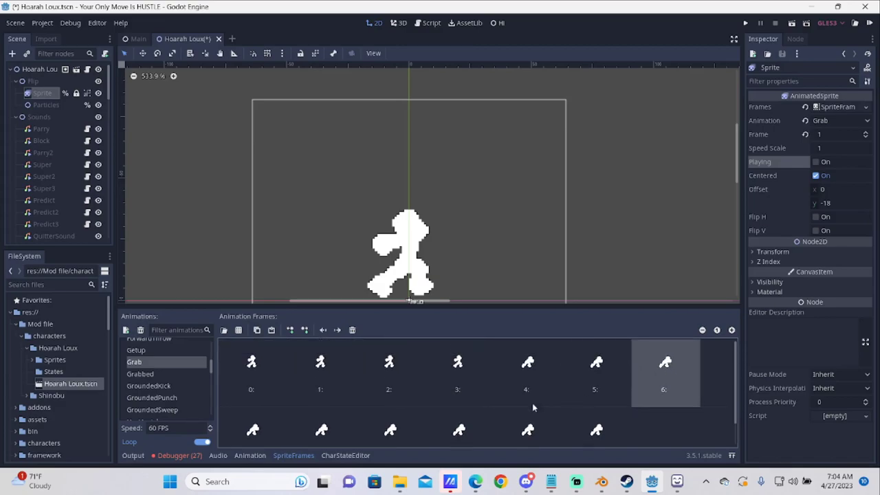
pyautogui.press('Right')
pyautogui.press('Right')
pyautogui.press('Right')
pyautogui.press('Right')
pyautogui.press('Right')
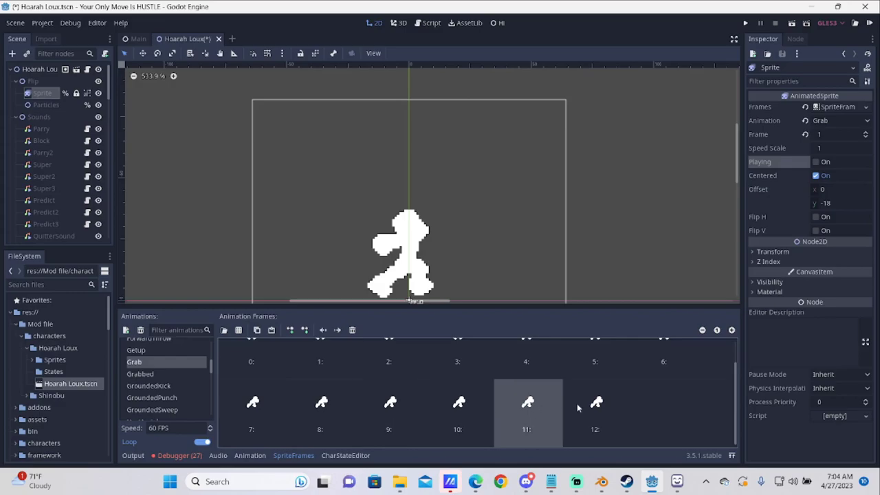
pyautogui.press('Right')
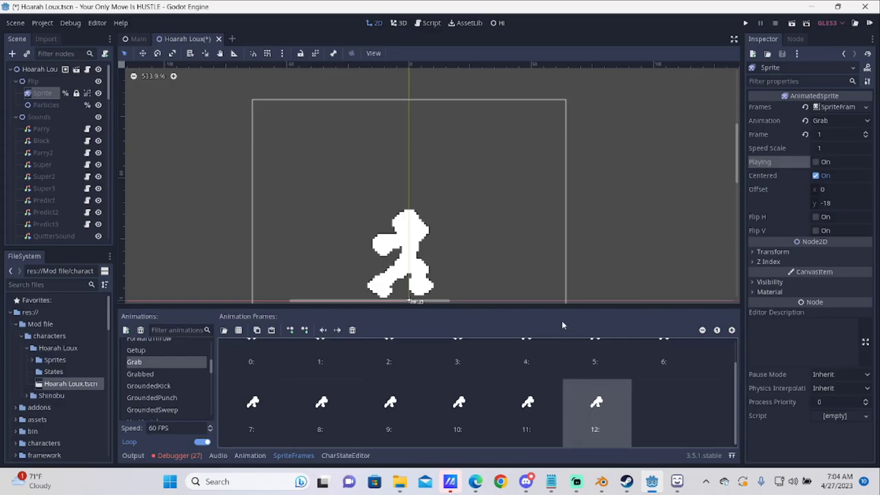
# Examine Grab frames 5 to 12 one by one to see how long the reaching pose is held
pyautogui.scroll(2, 530, 419)
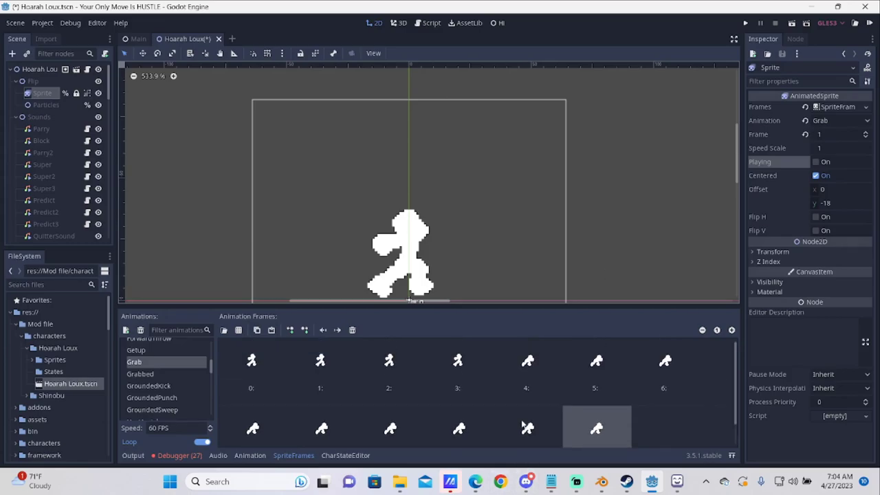
pyautogui.click(605, 363)
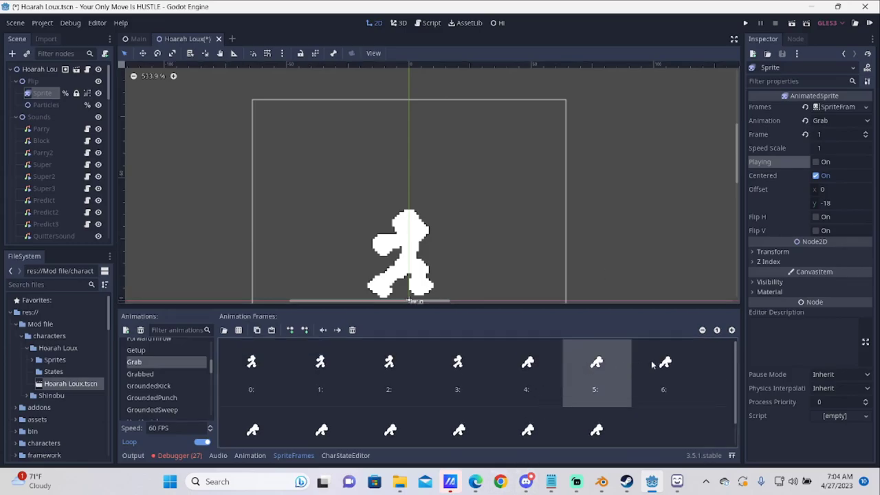
pyautogui.click(663, 364)
pyautogui.scroll(-2, 663, 392)
pyautogui.click(576, 415)
pyautogui.click(522, 423)
pyautogui.click(456, 430)
pyautogui.click(350, 437)
pyautogui.click(364, 428)
pyautogui.click(254, 424)
pyautogui.click(323, 409)
pyautogui.click(385, 405)
pyautogui.click(457, 409)
pyautogui.click(581, 411)
pyautogui.click(542, 411)
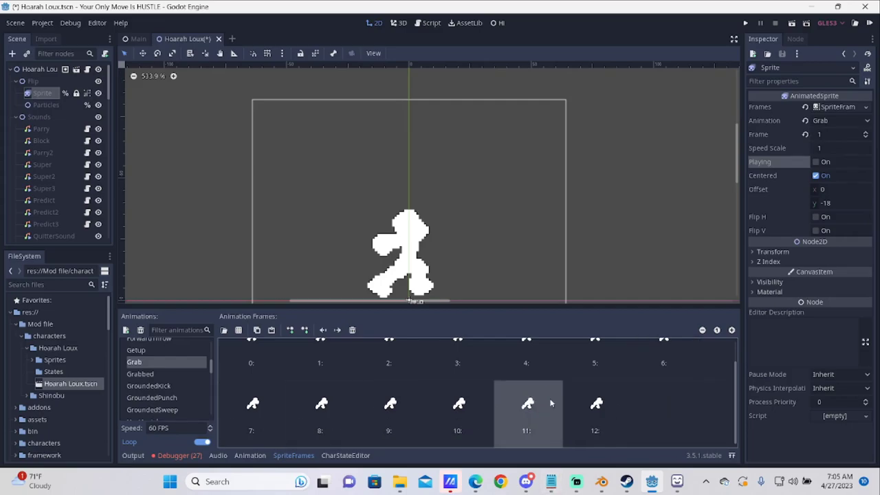
# Compare Grab frames 0 to 4 to examine the wind-up pose and the change to the reaching pose
pyautogui.scroll(2, 549, 397)
pyautogui.click(235, 368)
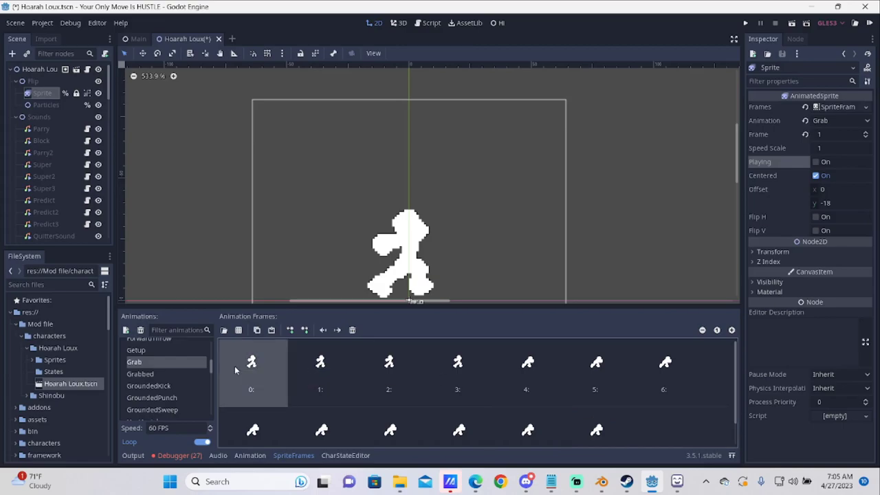
pyautogui.click(310, 374)
pyautogui.click(399, 381)
pyautogui.click(476, 371)
pyautogui.click(517, 369)
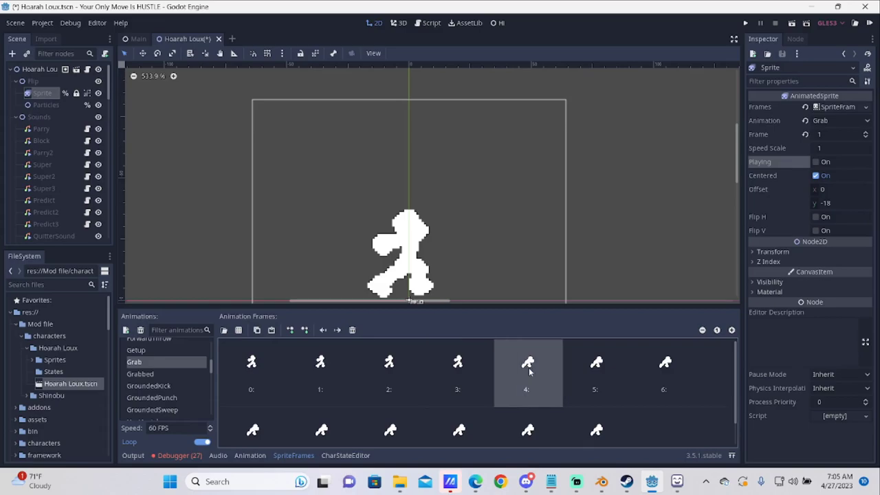
pyautogui.click(459, 369)
pyautogui.click(386, 376)
pyautogui.click(312, 378)
pyautogui.click(243, 380)
pyautogui.click(306, 373)
pyautogui.click(397, 364)
pyautogui.click(455, 364)
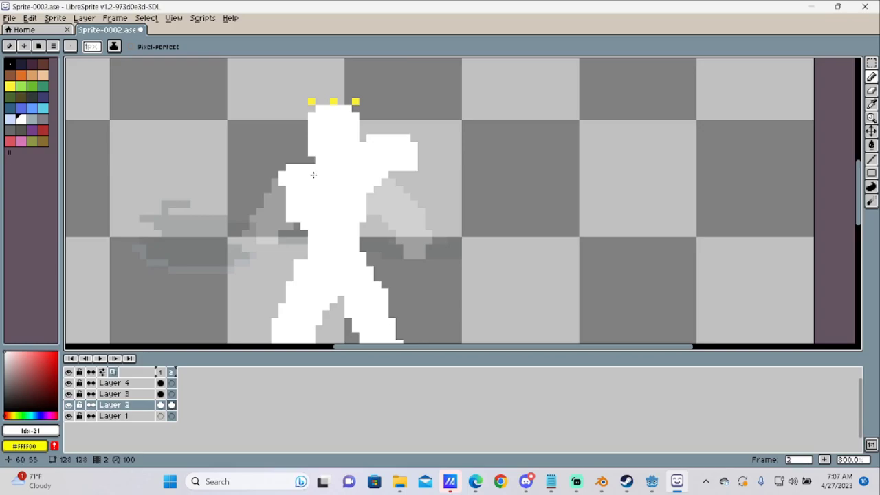
# Switch to LibreSprite and draw the character's bent arm beside the torso in white on Layer 2 of frame 2
pyautogui.moveTo(285, 175); pyautogui.dragTo(269, 217)
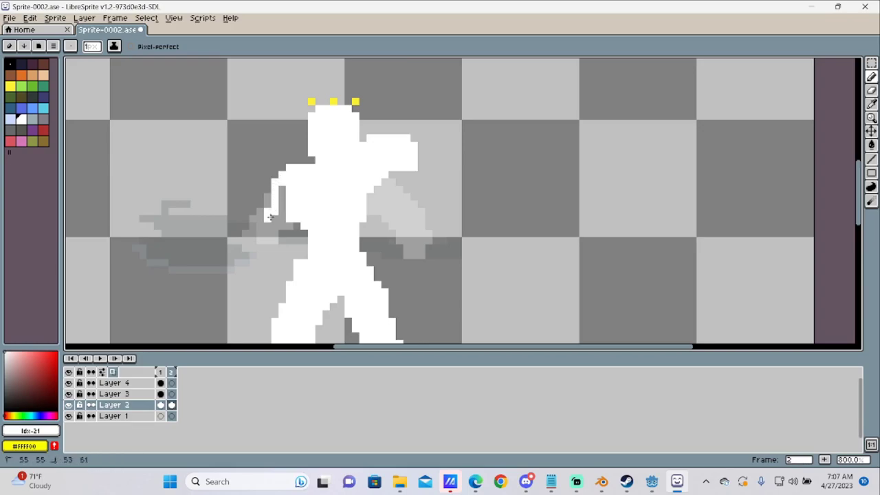
pyautogui.moveTo(292, 247); pyautogui.dragTo(308, 222)
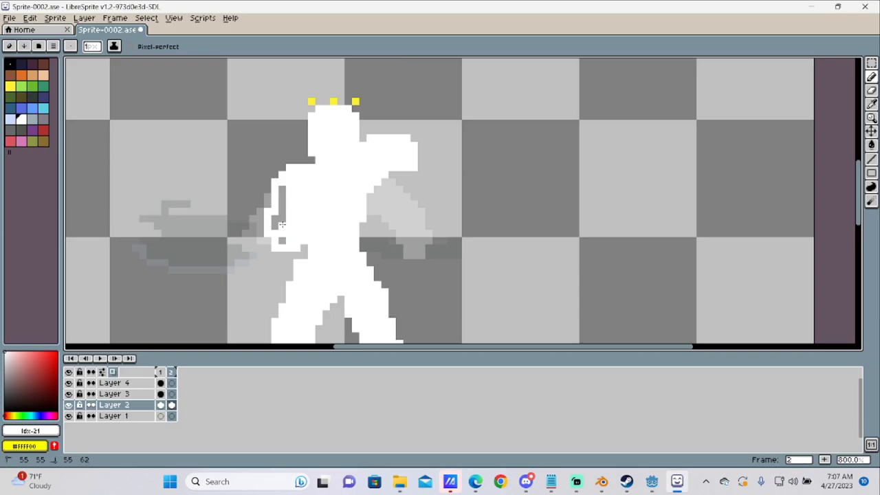
pyautogui.moveTo(285, 229); pyautogui.dragTo(285, 230)
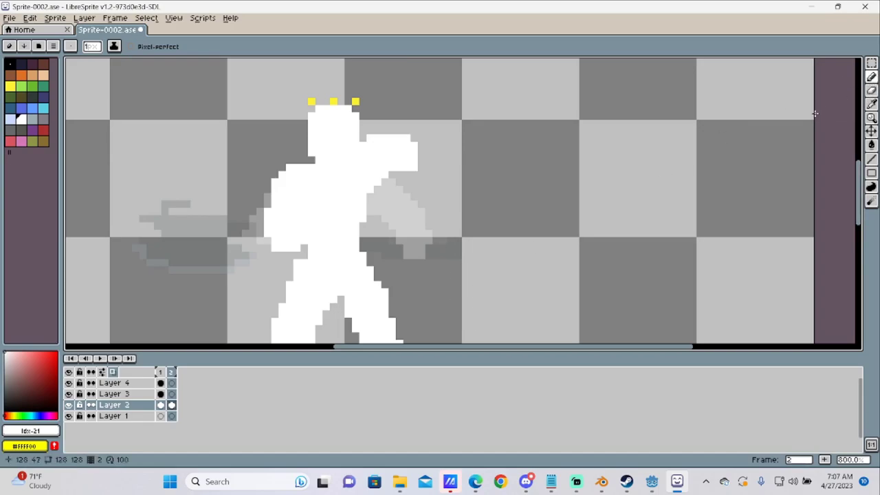
# Draw a grey-blue #9badb7 cutting edge along the axe head's outer side on Layer 4 of frame 2
pyautogui.click(171, 383)
pyautogui.click(33, 118)
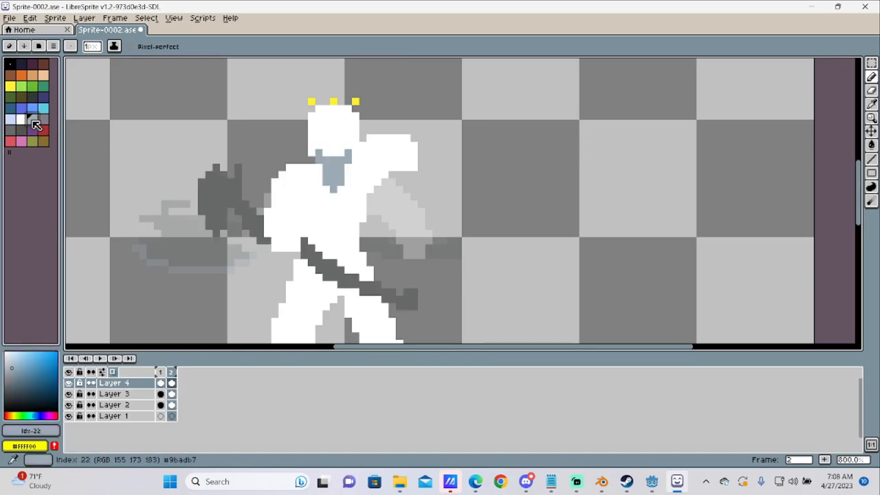
pyautogui.scroll(3, 206, 166)
pyautogui.click(225, 167)
pyautogui.click(210, 180)
pyautogui.click(196, 195)
pyautogui.moveTo(196, 195)
pyautogui.mouseDown()
pyautogui.moveTo(193, 255)
pyautogui.moveTo(214, 285)
pyautogui.mouseUp()
pyautogui.scroll(-4, 416, 262)
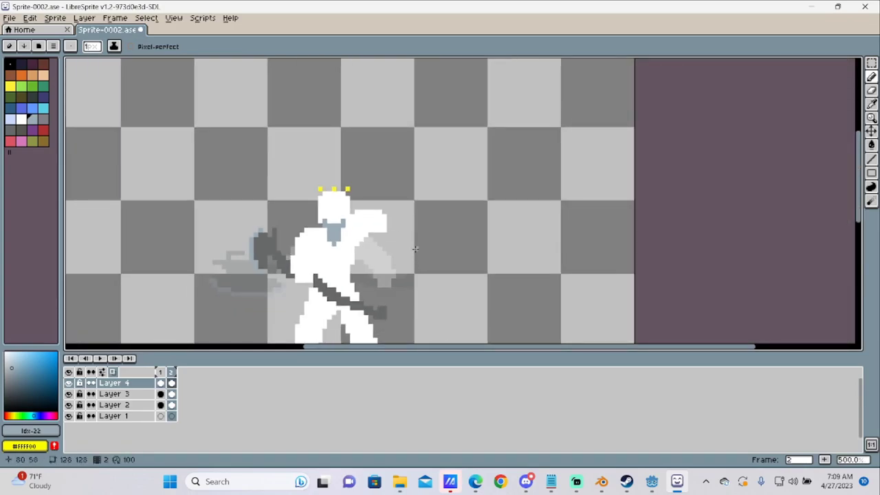
# Add a third frame and fill the shifted head outline with white on its Layer 2
pyautogui.rightClick(172, 375)
pyautogui.click(192, 395)
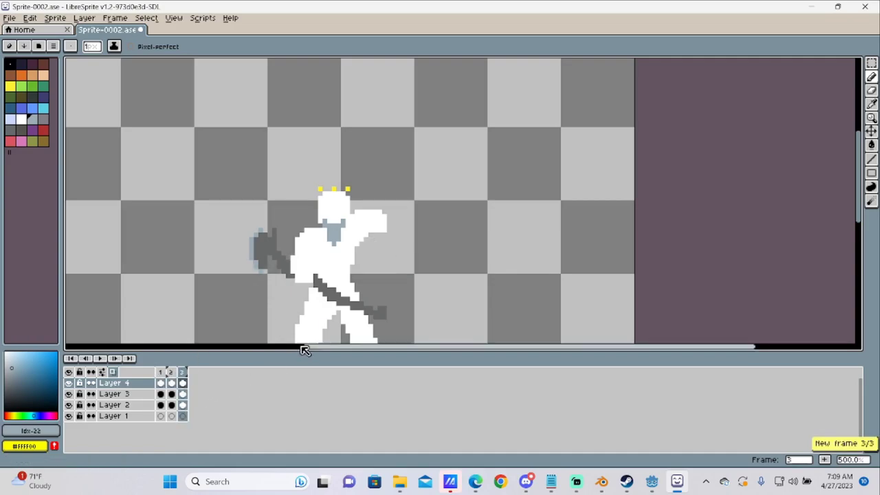
pyautogui.scroll(4, 334, 231)
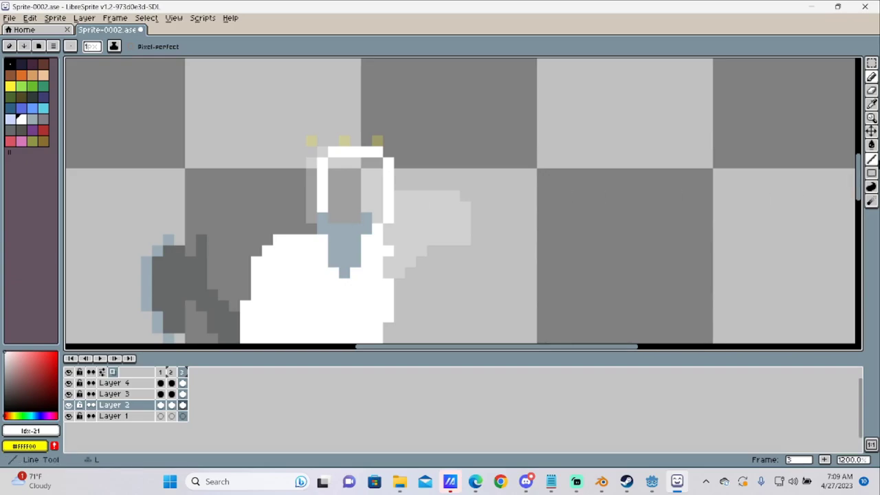
pyautogui.click(871, 144)
pyautogui.click(359, 191)
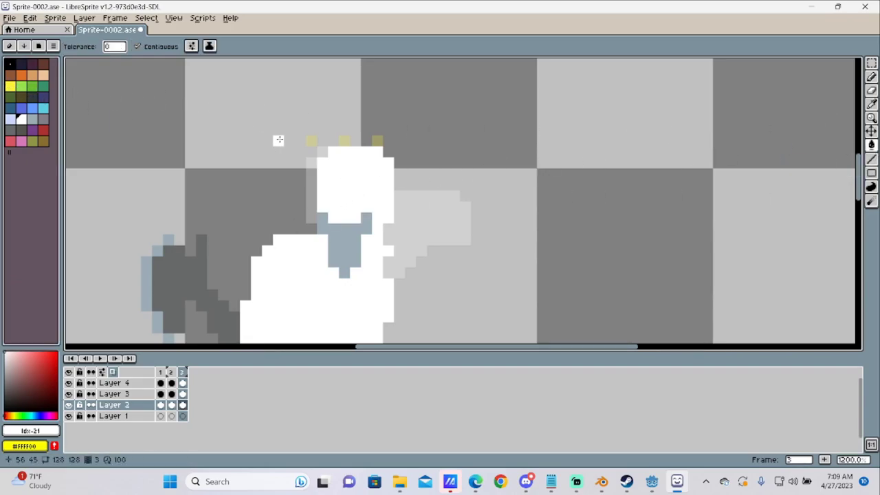
# Draw three yellow crown pixels with the Pencil above the shifted head in frame 3
pyautogui.click(10, 85)
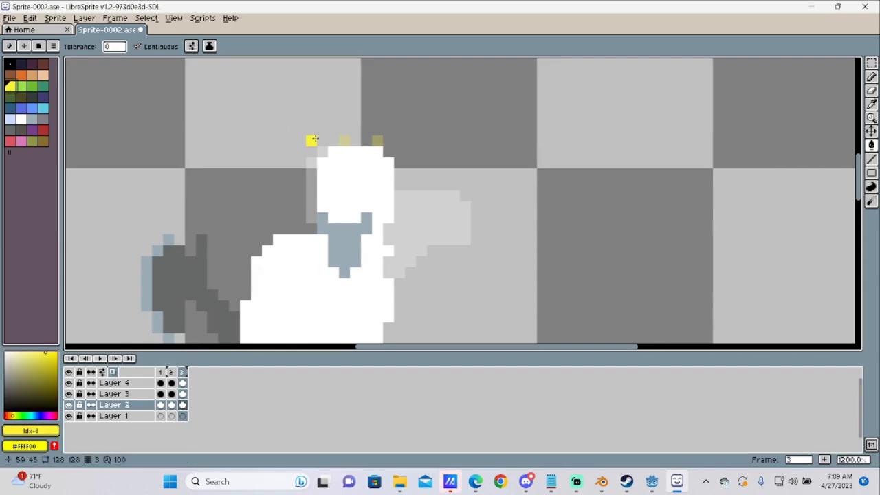
pyautogui.click(321, 142)
pyautogui.hotkey('ctrl', 'z')
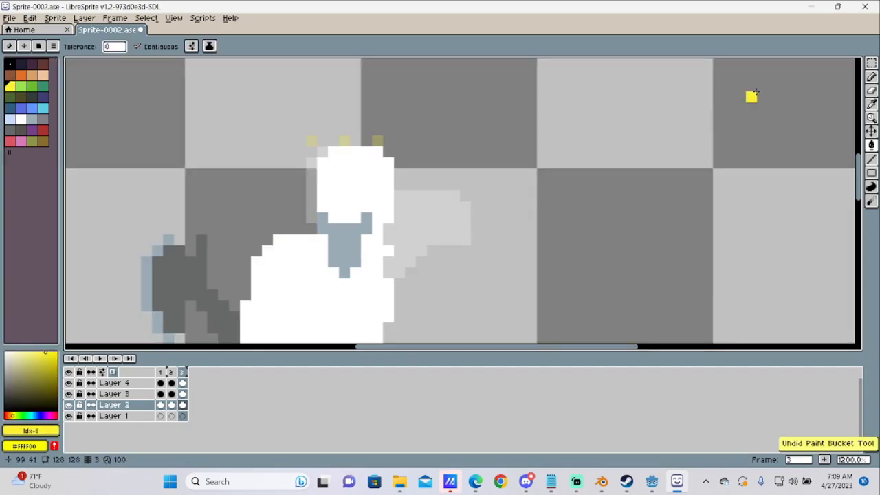
pyautogui.click(870, 77)
pyautogui.click(322, 141)
pyautogui.click(388, 141)
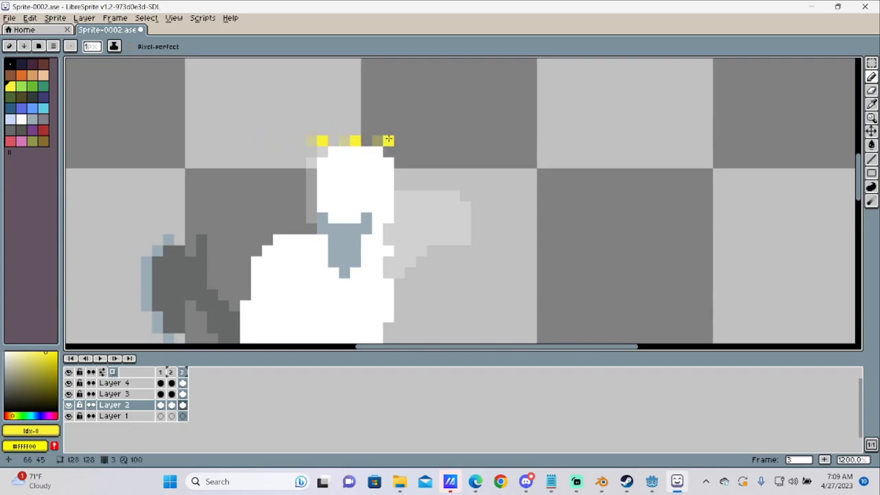
# Shift the grey-blue beard on Layer 3 of frame 3 one pixel to line up with the moved head
pyautogui.click(183, 394)
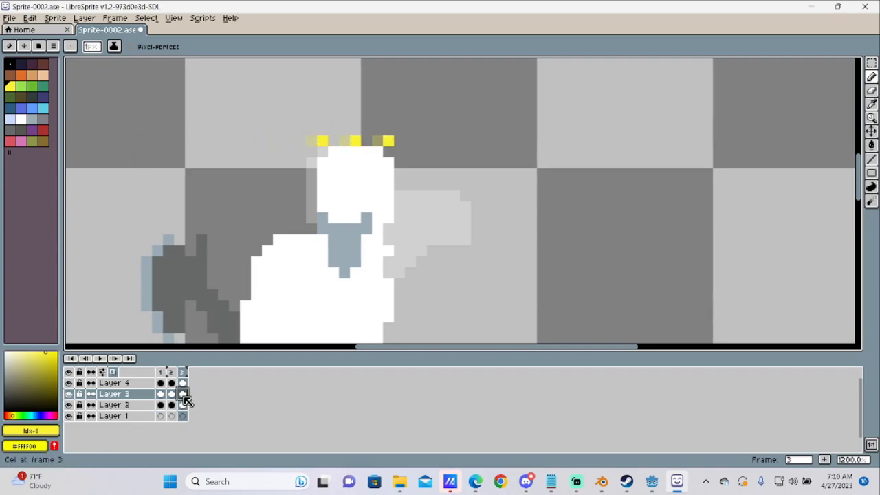
pyautogui.click(872, 131)
pyautogui.moveTo(337, 260); pyautogui.dragTo(347, 258)
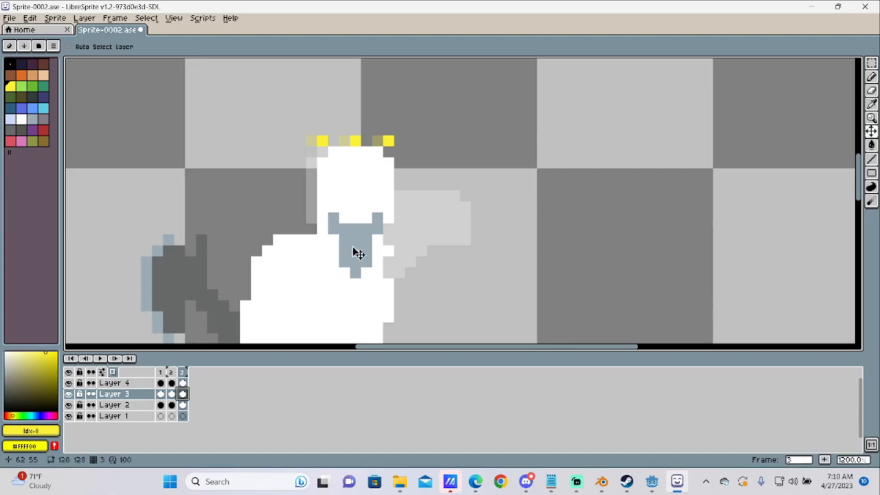
# Draw the front arm stretched outward with a lowered hand in white on Layer 2 of frame 3
pyautogui.click(871, 90)
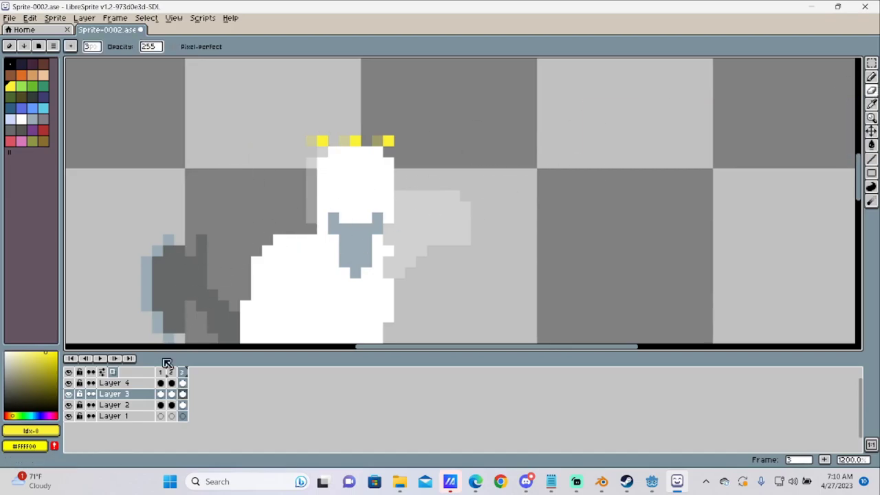
pyautogui.click(182, 405)
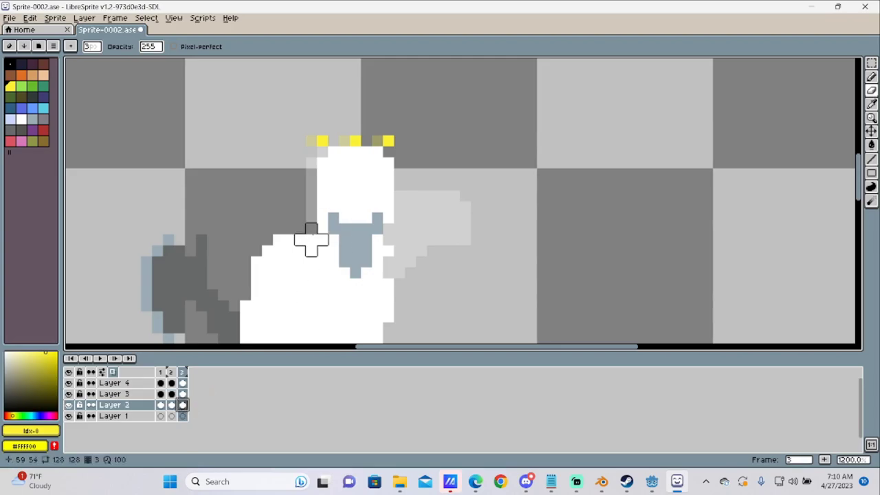
pyautogui.click(872, 78)
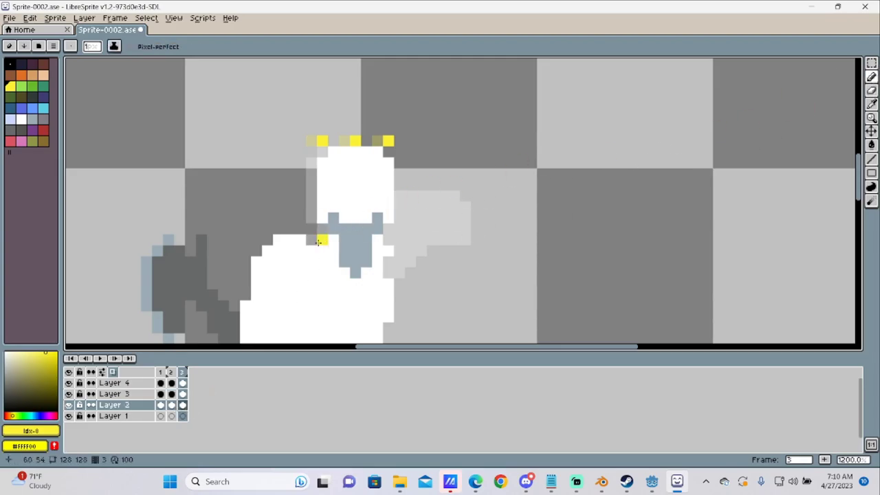
pyautogui.click(22, 120)
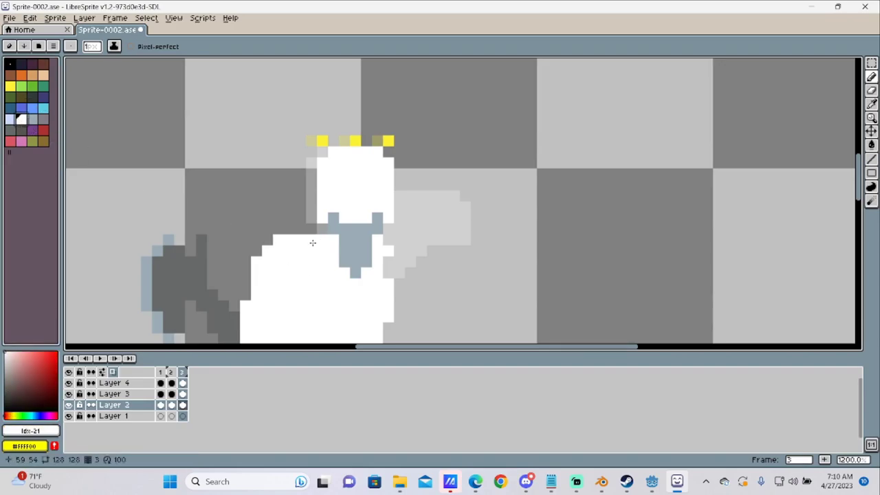
pyautogui.scroll(-5, 314, 252)
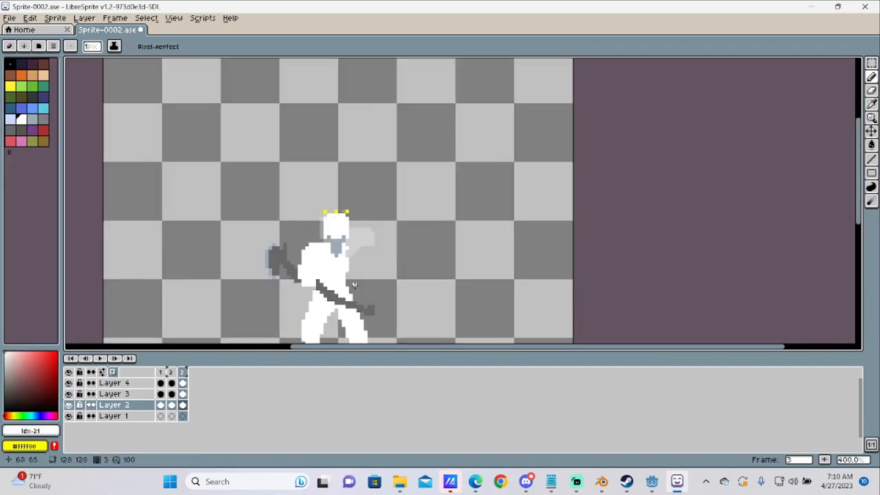
pyautogui.scroll(1, 354, 284)
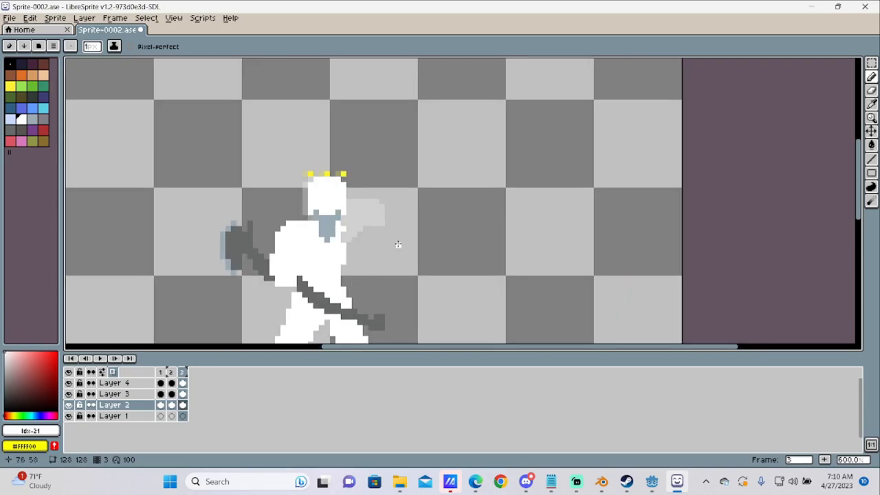
pyautogui.moveTo(297, 251); pyautogui.dragTo(382, 262)
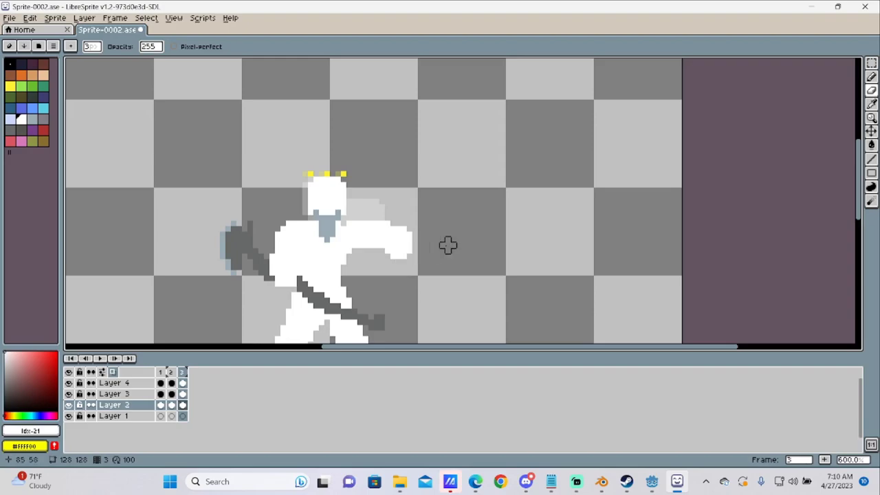
# Erase the old axe-side arm from the torso on Layer 2 of frame 3
pyautogui.scroll(-3, 446, 246)
pyautogui.scroll(4, 412, 285)
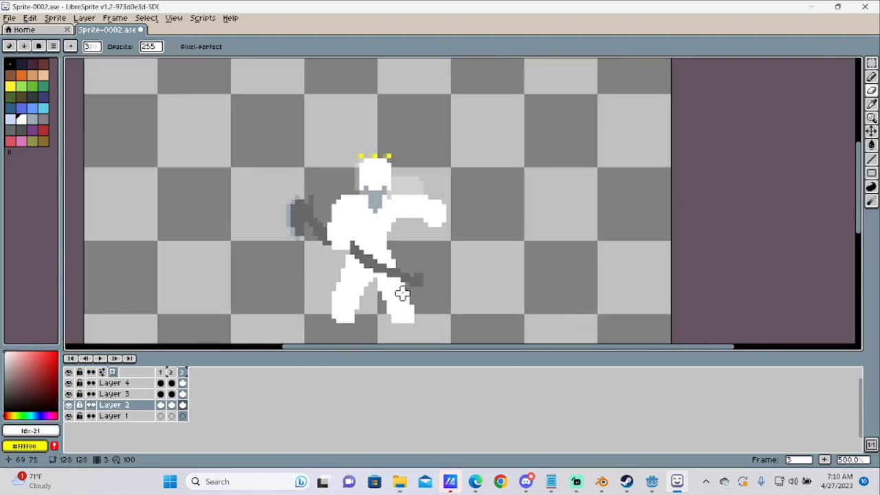
pyautogui.moveTo(293, 161)
pyautogui.mouseDown()
pyautogui.moveTo(292, 220)
pyautogui.moveTo(307, 198)
pyautogui.moveTo(307, 219)
pyautogui.moveTo(291, 146)
pyautogui.moveTo(292, 177)
pyautogui.mouseUp()
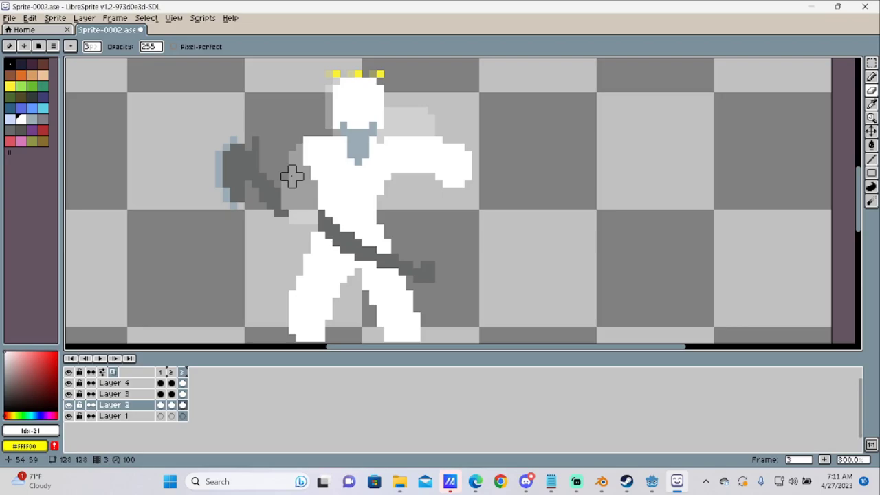
# Outline a new axe-side arm bent farther out from the torso and fill it with white
pyautogui.click(873, 78)
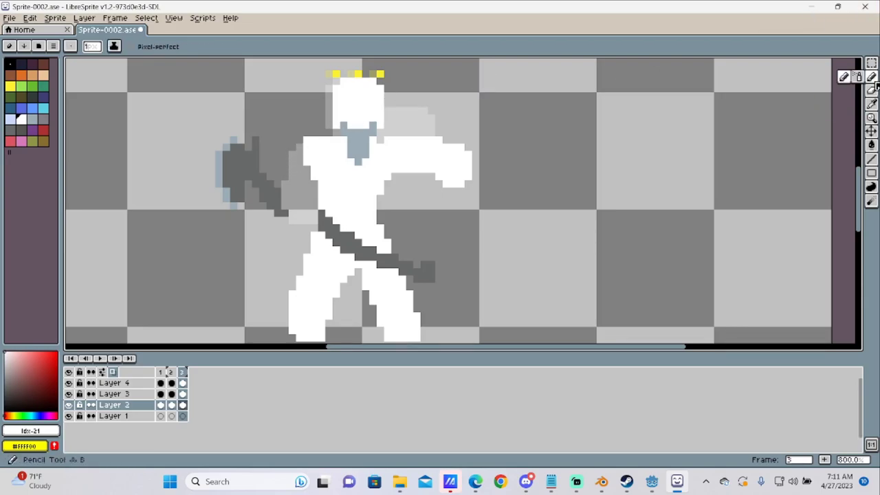
pyautogui.click(299, 146)
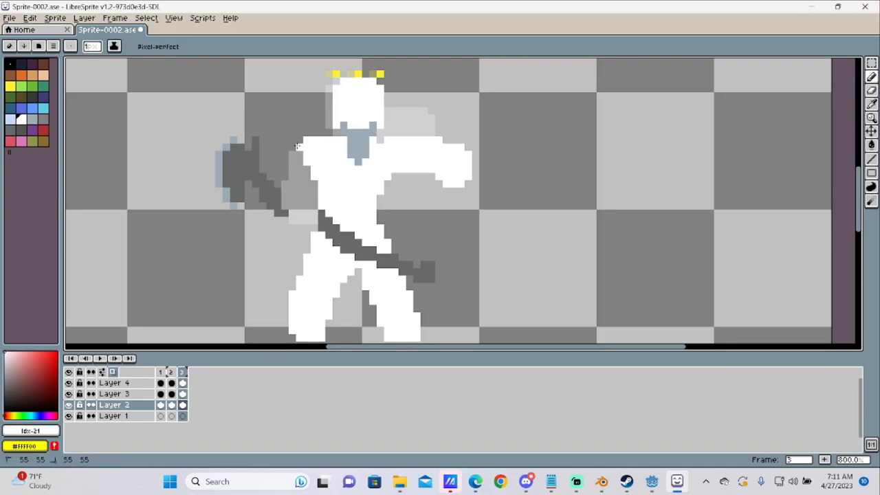
pyautogui.moveTo(277, 163)
pyautogui.mouseDown()
pyautogui.moveTo(263, 220)
pyautogui.moveTo(284, 219)
pyautogui.moveTo(318, 174)
pyautogui.mouseUp()
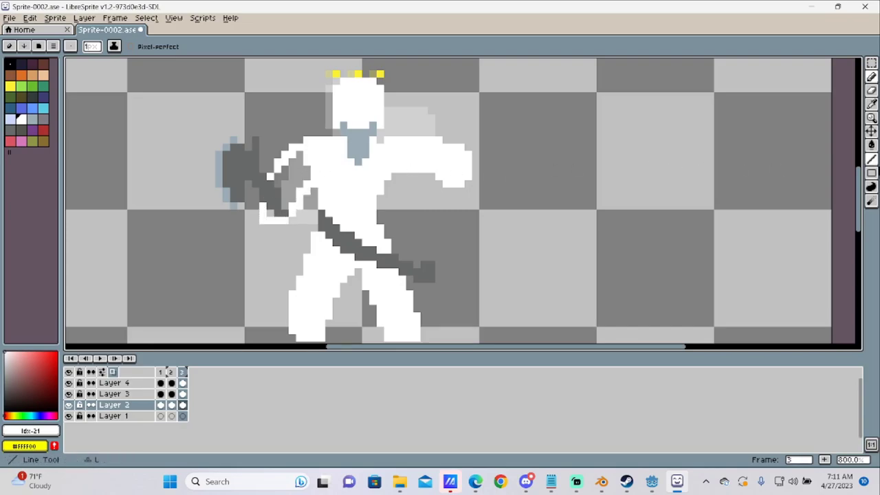
pyautogui.click(871, 145)
pyautogui.click(291, 176)
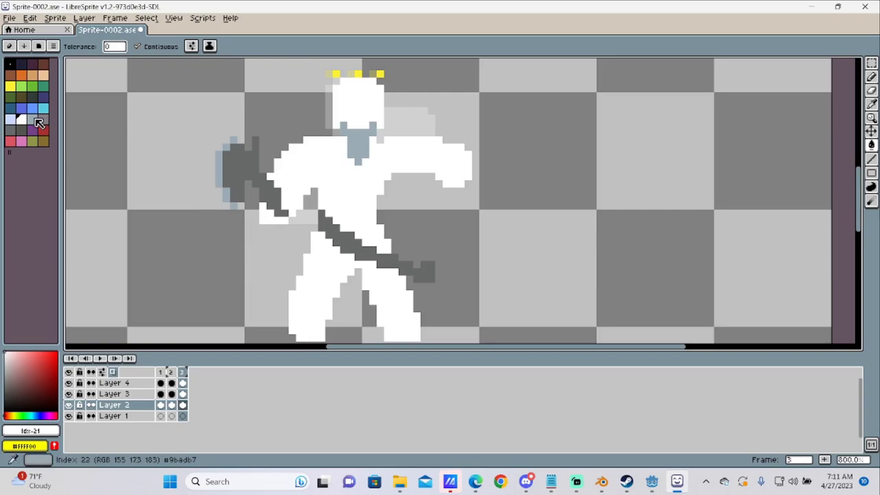
# Move the axe on Layer 4 of frame 3 outward to meet the redrawn hand
pyautogui.click(10, 130)
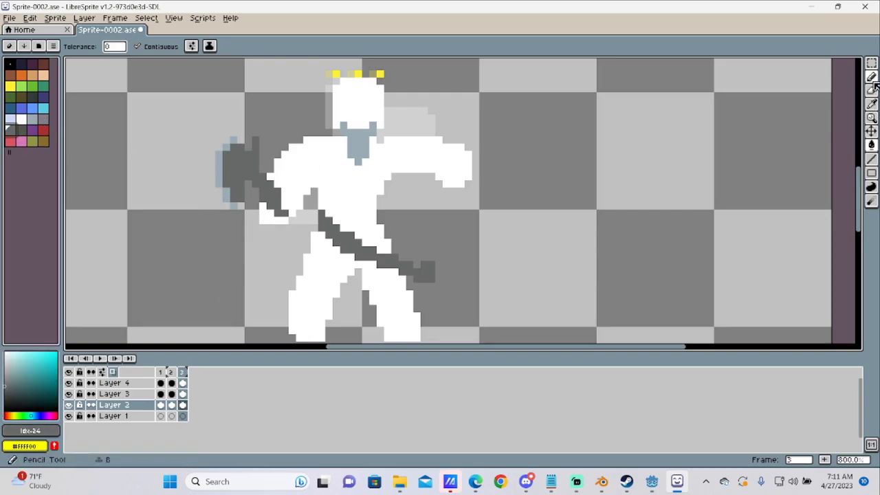
pyautogui.click(871, 131)
pyautogui.moveTo(258, 179); pyautogui.dragTo(214, 165)
pyautogui.click(185, 383)
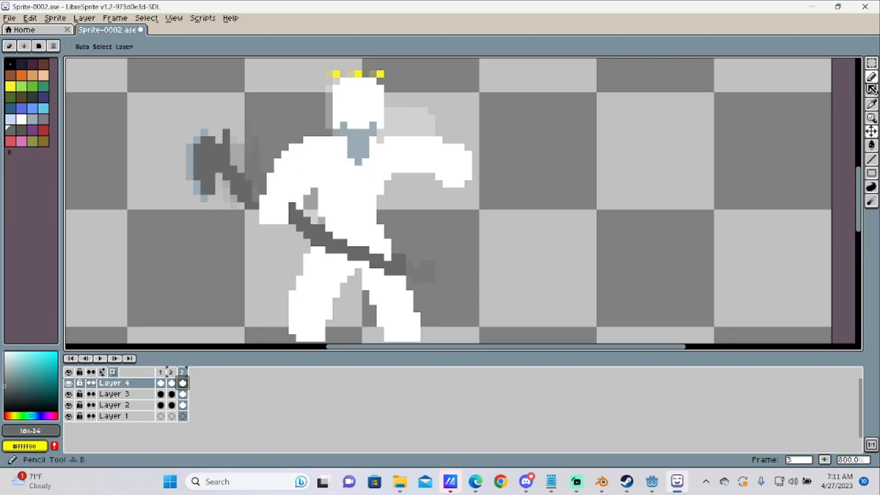
# Erase the axe handle pixels covering the hand and pencil in the dark grey handle at the hand's edge
pyautogui.click(871, 77)
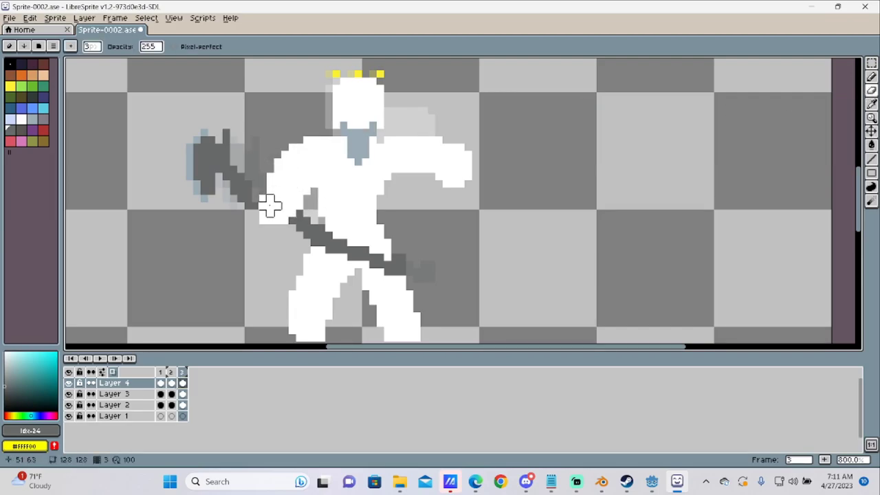
pyautogui.click(871, 90)
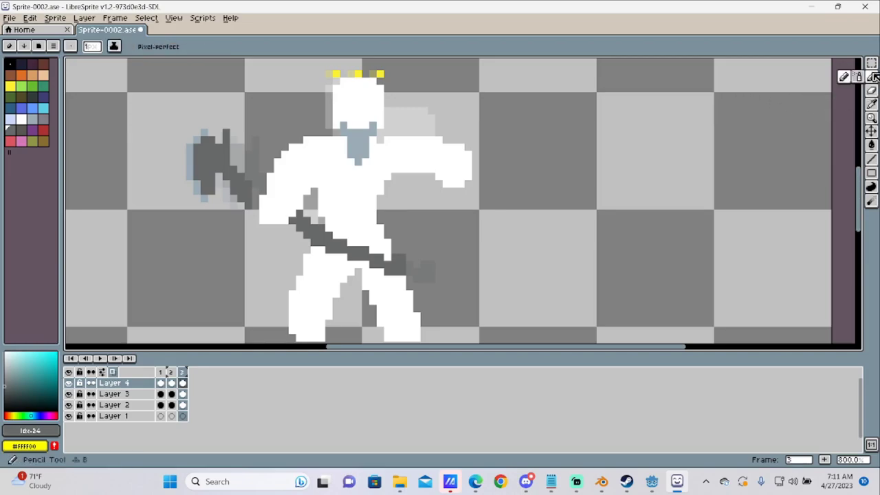
pyautogui.click(255, 196)
pyautogui.moveTo(255, 204); pyautogui.dragTo(257, 194)
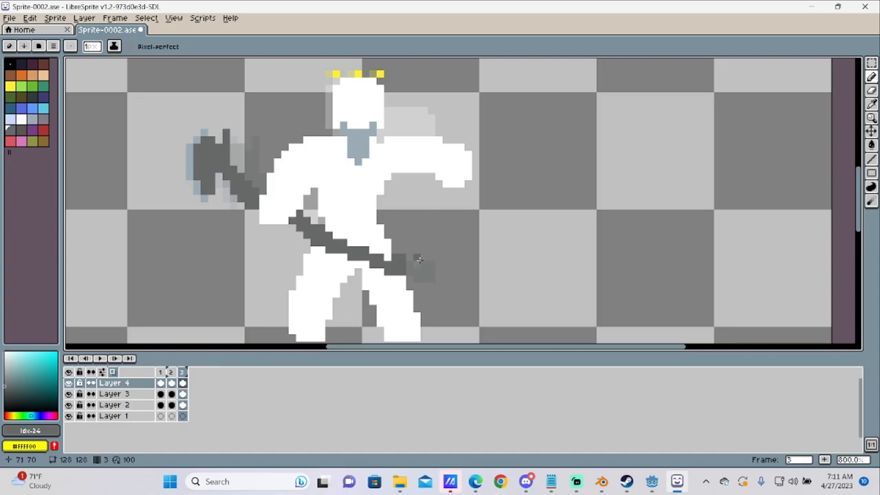
# Delete frame 1 and save the two remaining frames as grab1.png and grab2.png in the grab sprites folder
pyautogui.click(160, 372)
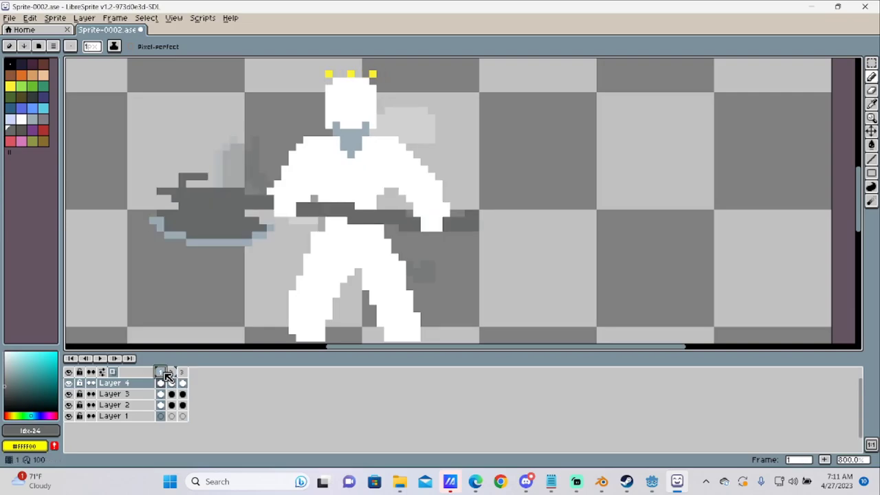
pyautogui.rightClick(164, 373)
pyautogui.click(200, 422)
pyautogui.scroll(-3, 426, 106)
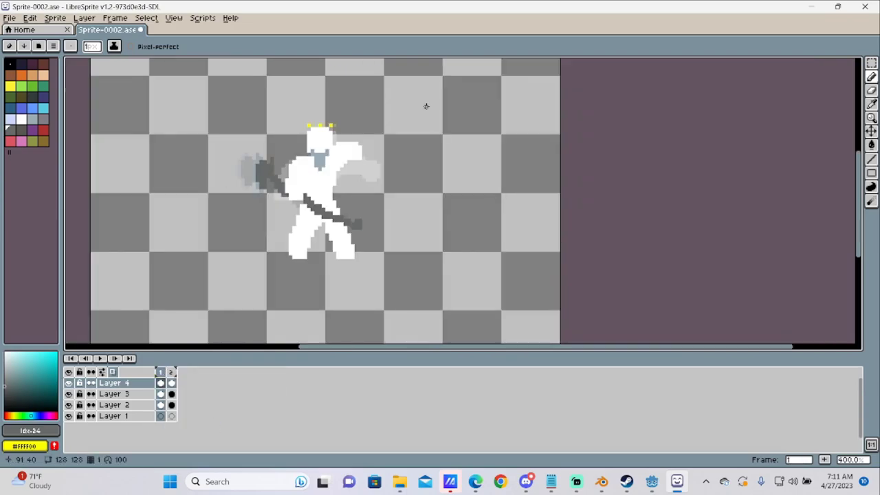
pyautogui.click(14, 18)
pyautogui.click(52, 81)
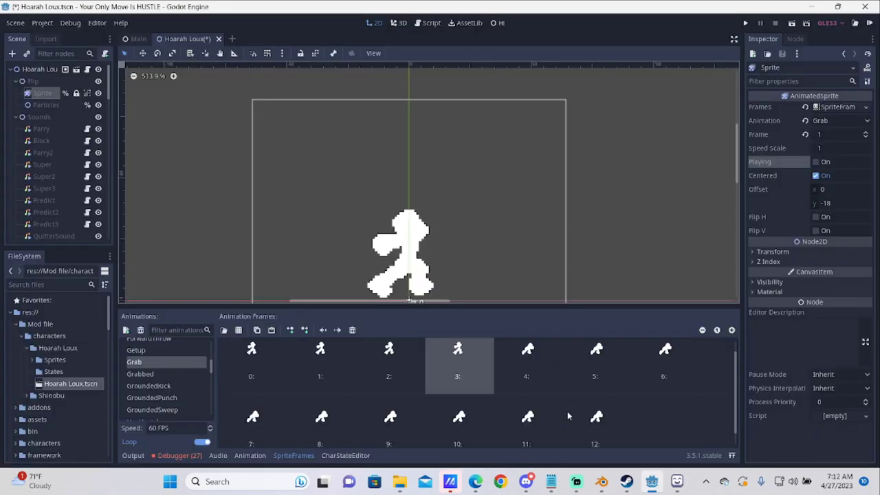
# Switch to Godot and delete all placeholder frames from the Grab animation
pyautogui.click(596, 406)
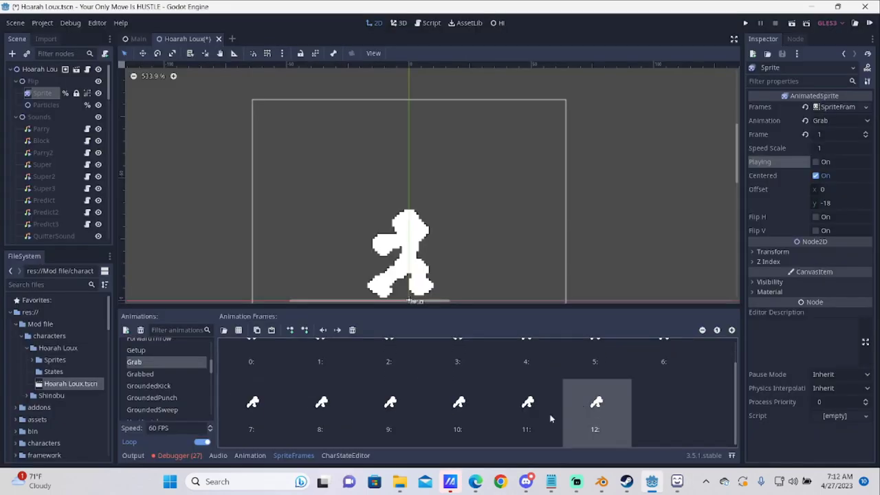
pyautogui.scroll(2, 297, 403)
pyautogui.click(271, 373)
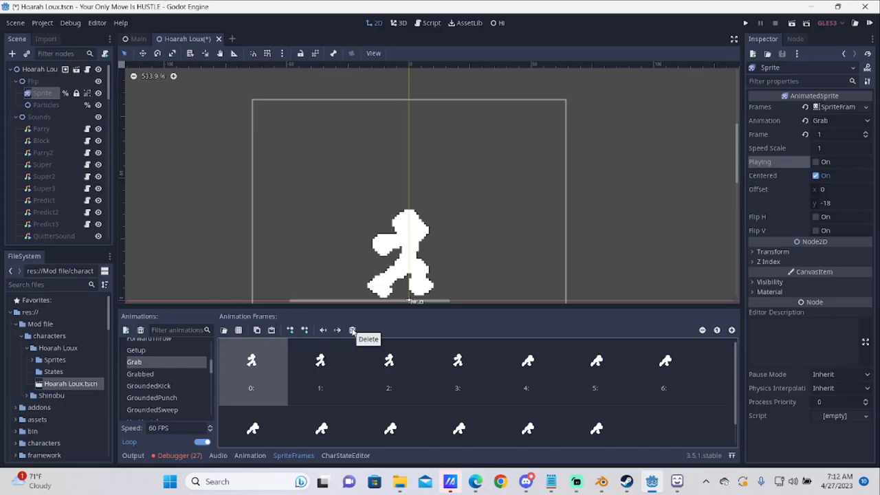
pyautogui.click(352, 331)
pyautogui.click(352, 331)
pyautogui.click(352, 330)
pyautogui.click(351, 331)
pyautogui.click(352, 330)
pyautogui.click(352, 330)
pyautogui.click(351, 331)
pyautogui.click(352, 330)
pyautogui.click(352, 330)
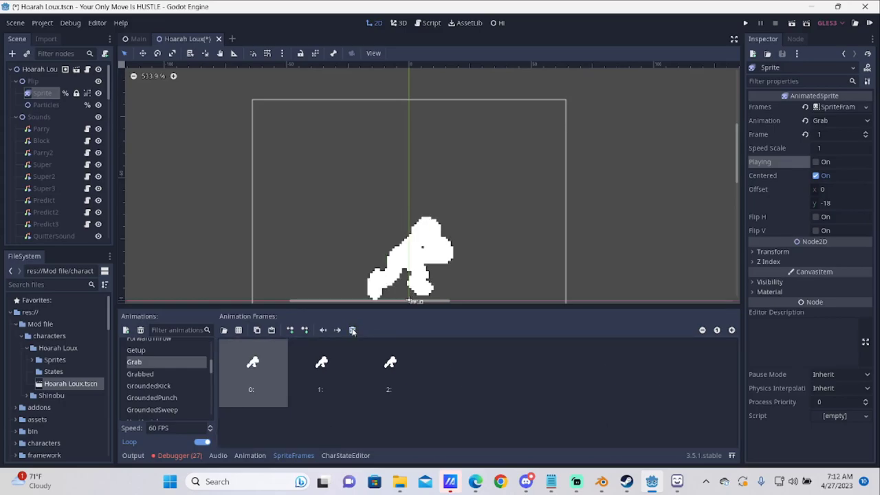
pyautogui.click(352, 330)
# Add grab1.png and grab2.png from the Sprites/grab folder as frames of the Grab animation
pyautogui.click(223, 330)
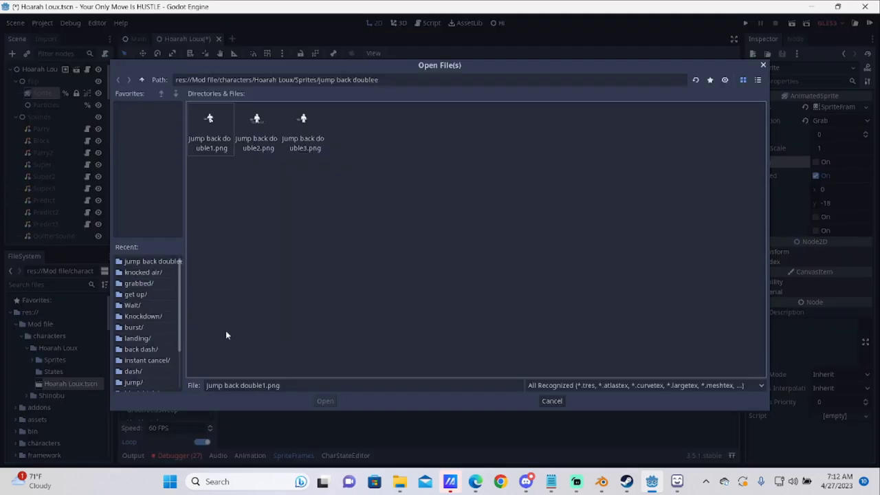
pyautogui.click(141, 80)
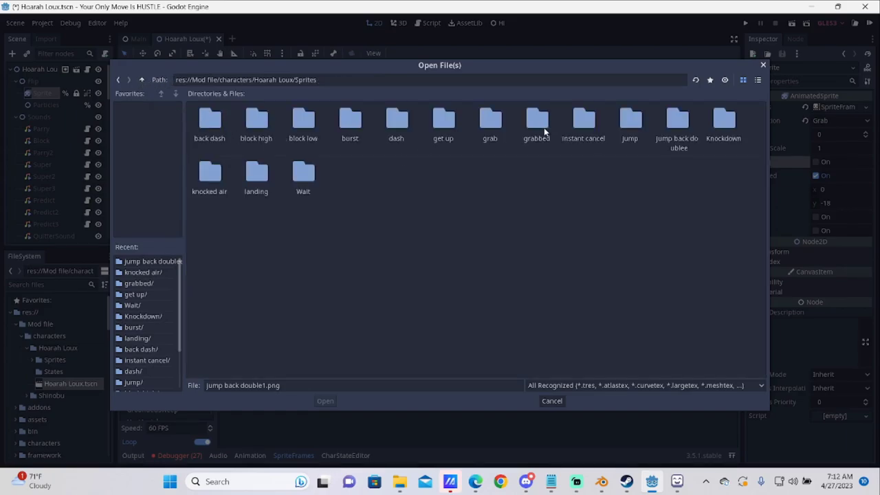
pyautogui.doubleClick(492, 125)
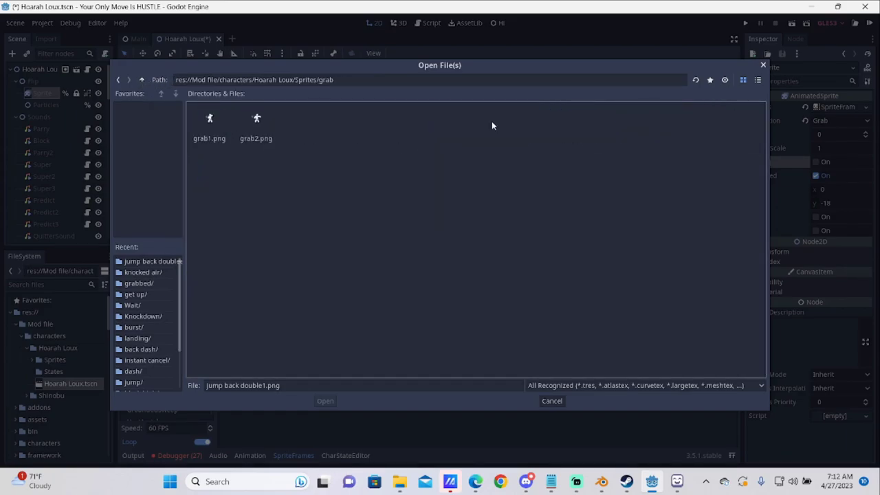
pyautogui.click(217, 130)
pyautogui.keyDown('shift'); pyautogui.click(244, 130); pyautogui.keyUp('shift')
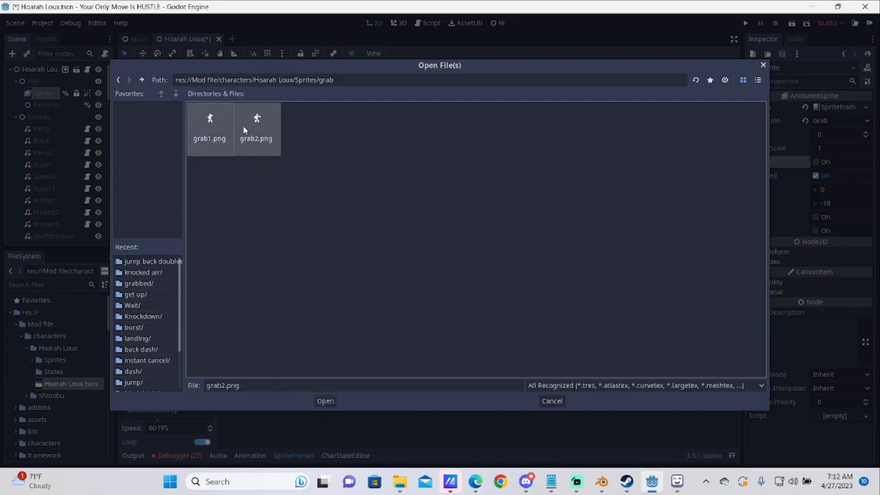
pyautogui.click(326, 400)
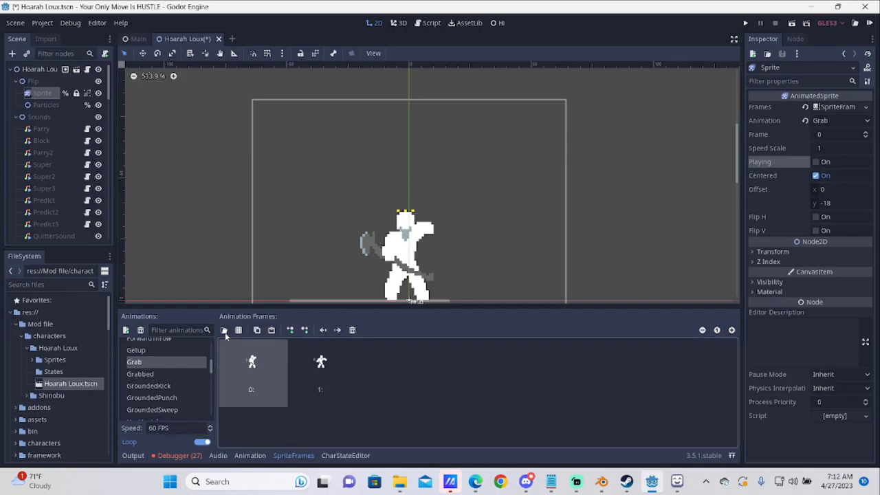
# Duplicate the grab1.png frame so it fills frames 0 to 3, with grab2.png as frame 4
pyautogui.click(273, 331)
pyautogui.click(272, 330)
pyautogui.moveTo(320, 364); pyautogui.dragTo(593, 355)
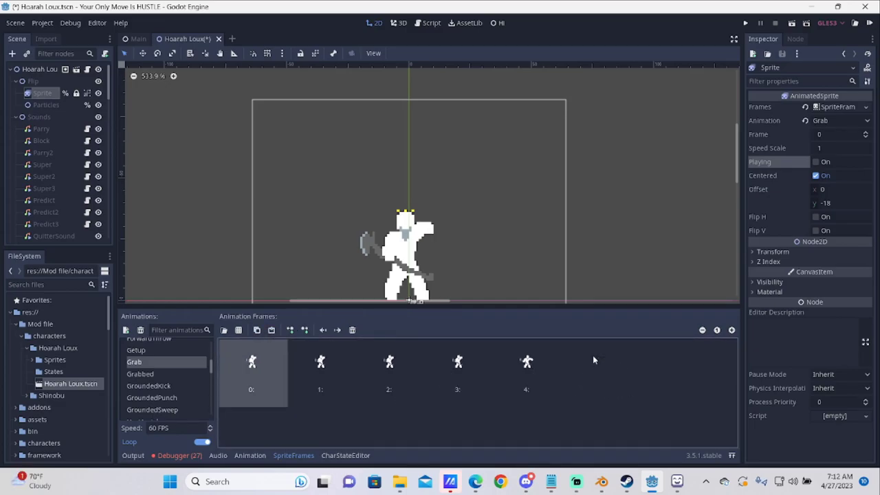
pyautogui.click(437, 364)
pyautogui.click(405, 365)
pyautogui.click(328, 365)
pyautogui.click(258, 375)
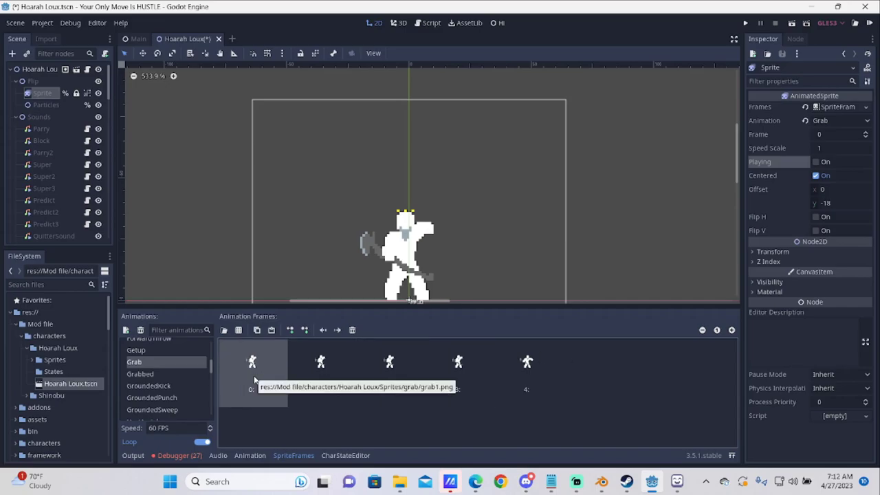
pyautogui.click(527, 371)
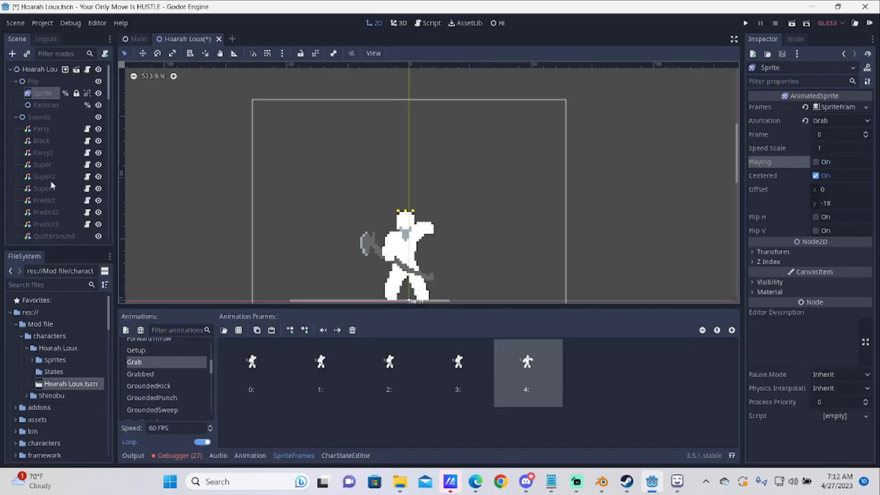
# Open the Grab state node's properties to check its animation length settings
pyautogui.scroll(-10, 40, 163)
pyautogui.scroll(-2, 42, 168)
pyautogui.scroll(-7, 47, 179)
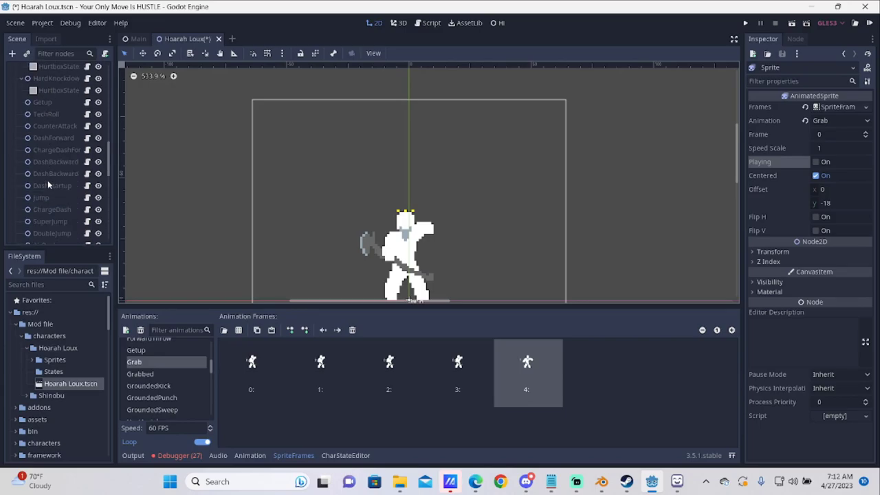
pyautogui.scroll(-3, 47, 180)
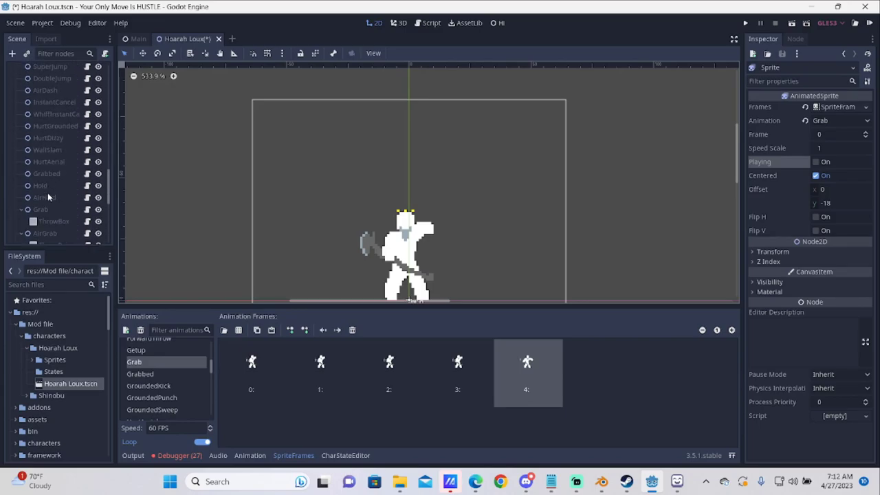
pyautogui.click(41, 209)
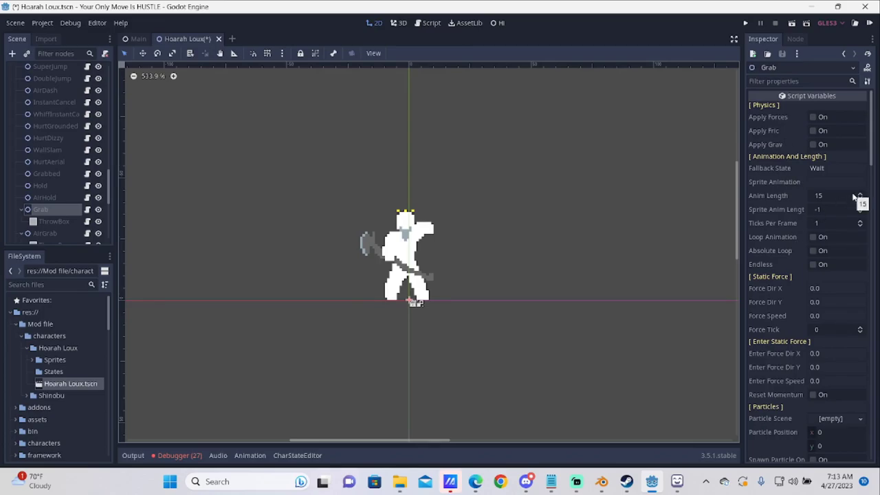
# Run the game and start a singleplayer match with Hoarah Loux as P1 against Wizard as P2
pyautogui.click(748, 23)
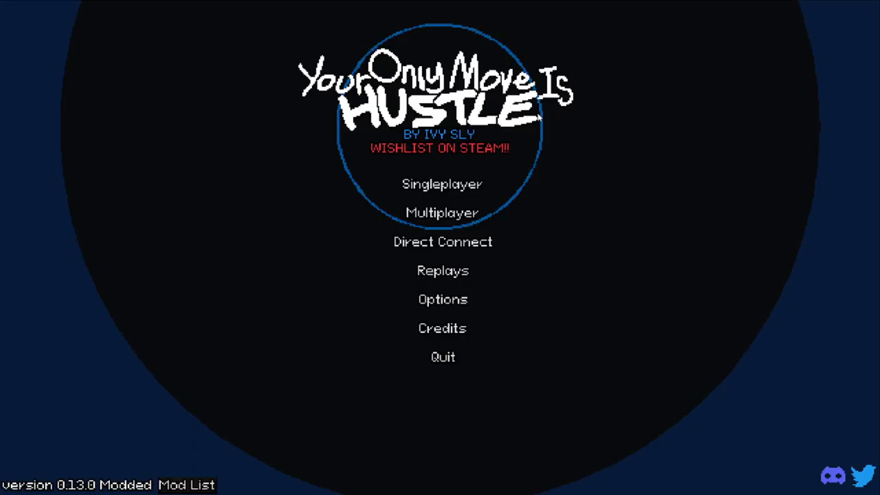
pyautogui.click(440, 184)
pyautogui.click(562, 308)
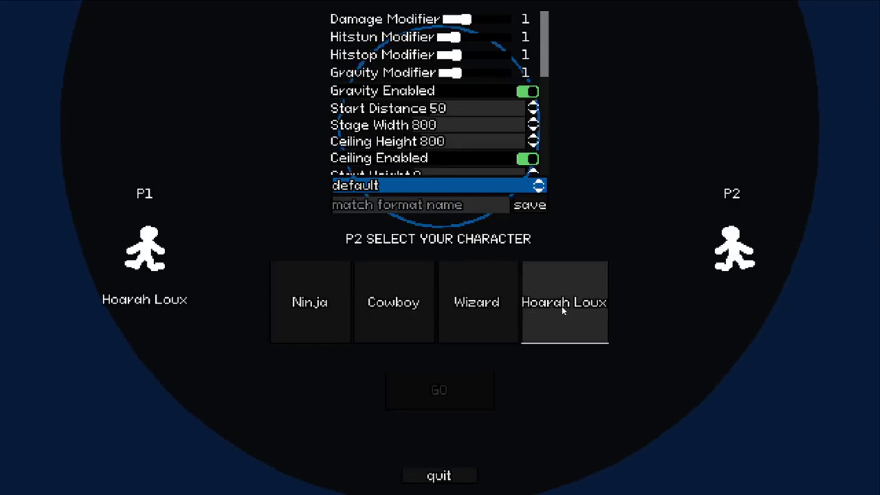
pyautogui.click(469, 305)
pyautogui.click(440, 390)
# Dash Hoarah Loux forward at distance 100 and perform Grab on the Wizard to test the new animation
pyautogui.click(336, 415)
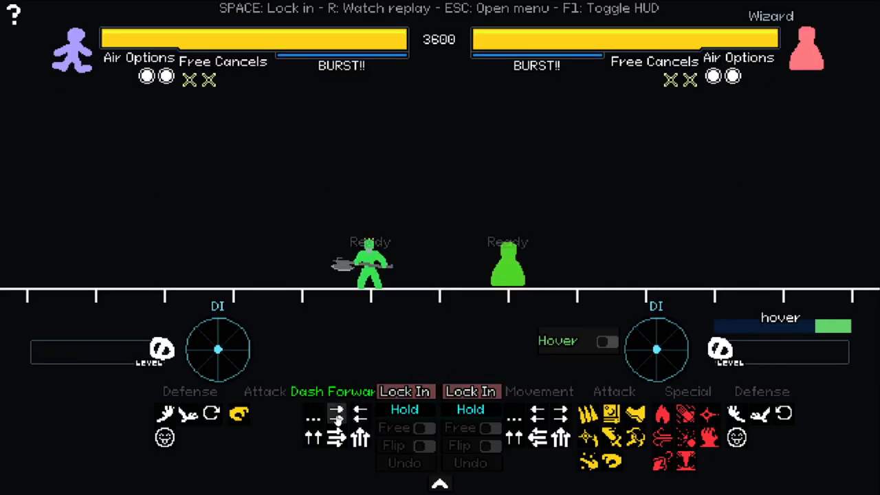
pyautogui.click(307, 346)
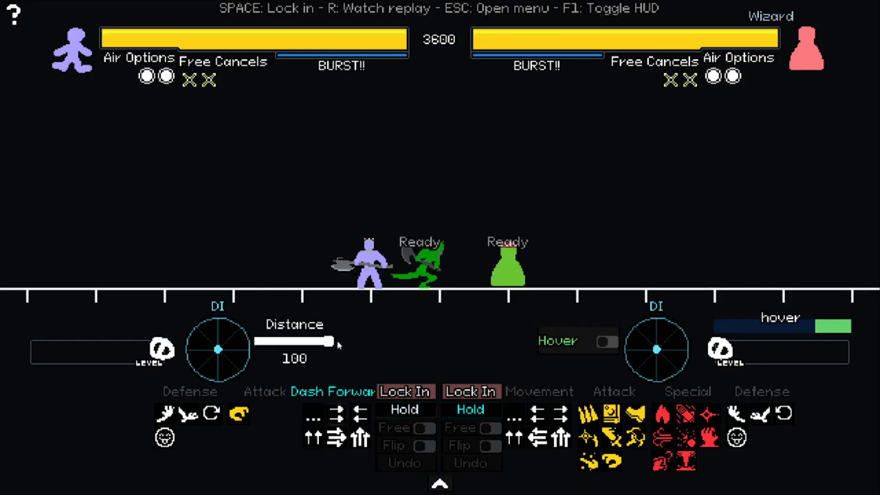
pyautogui.click(404, 392)
pyautogui.click(237, 413)
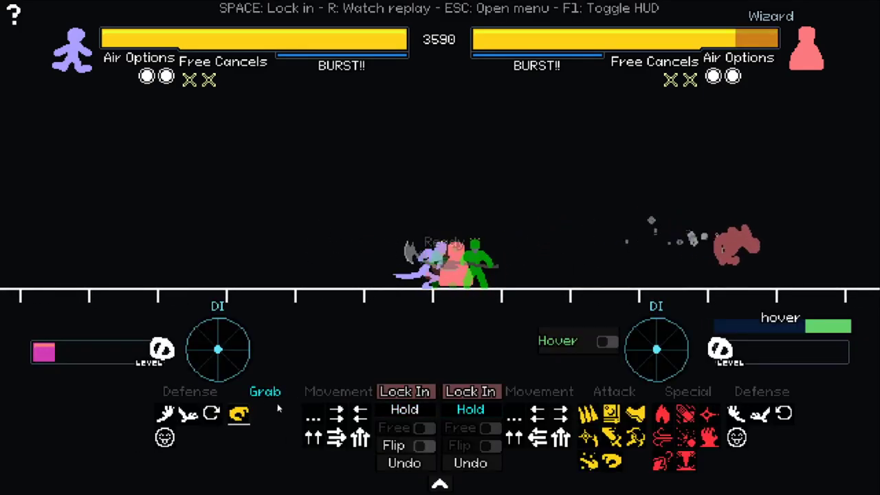
pyautogui.click(404, 391)
pyautogui.click(469, 391)
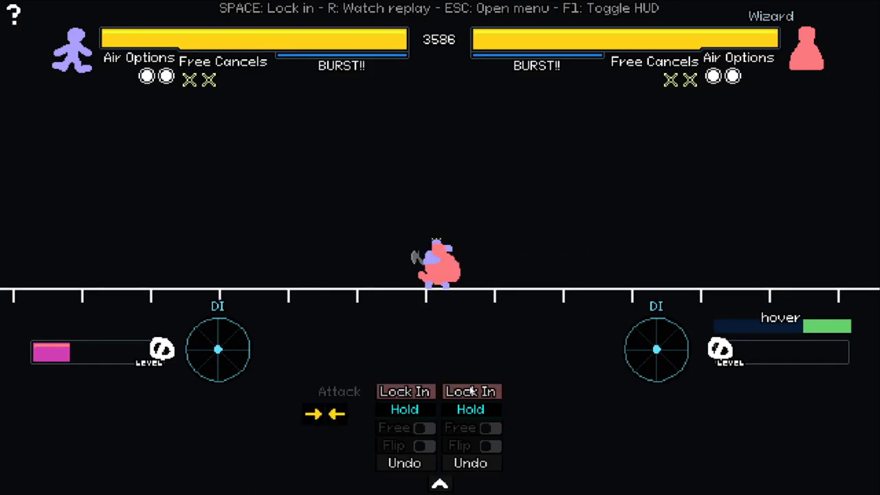
# Perform a Forward Throw to preview its animation, and quit the match and the game
pyautogui.click(314, 413)
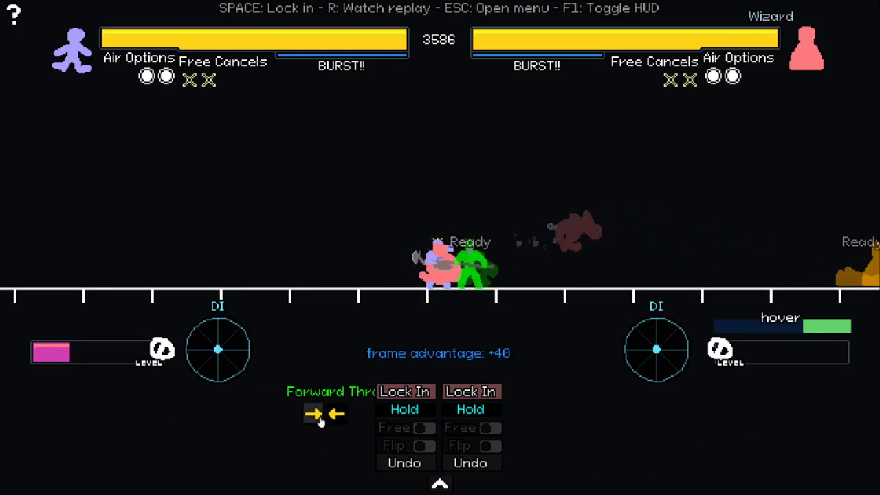
pyautogui.click(405, 391)
pyautogui.click(455, 389)
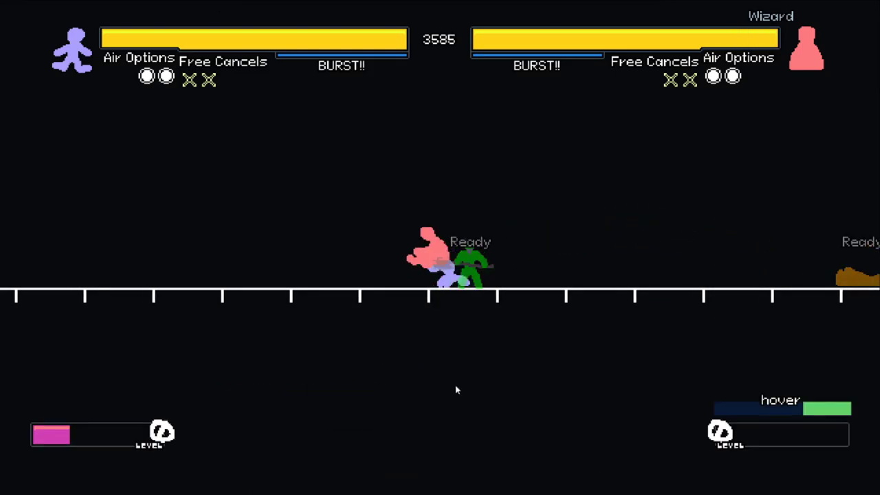
pyautogui.press('Escape')
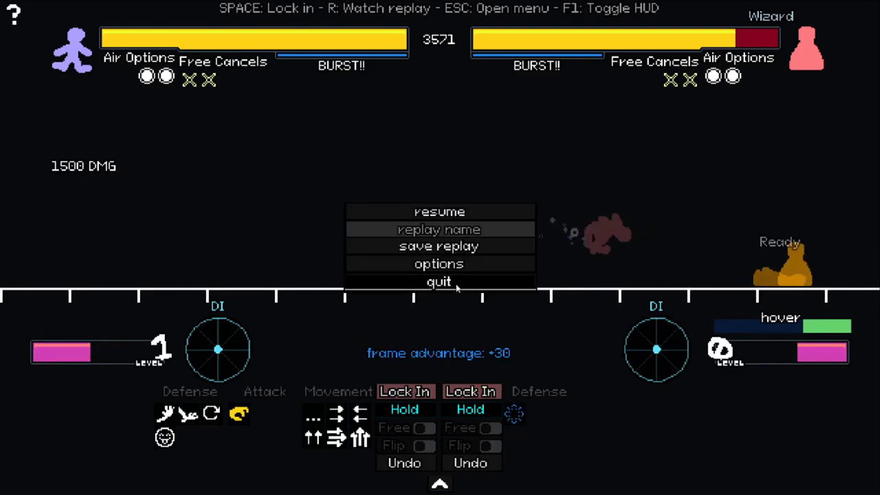
pyautogui.click(440, 281)
pyautogui.click(443, 357)
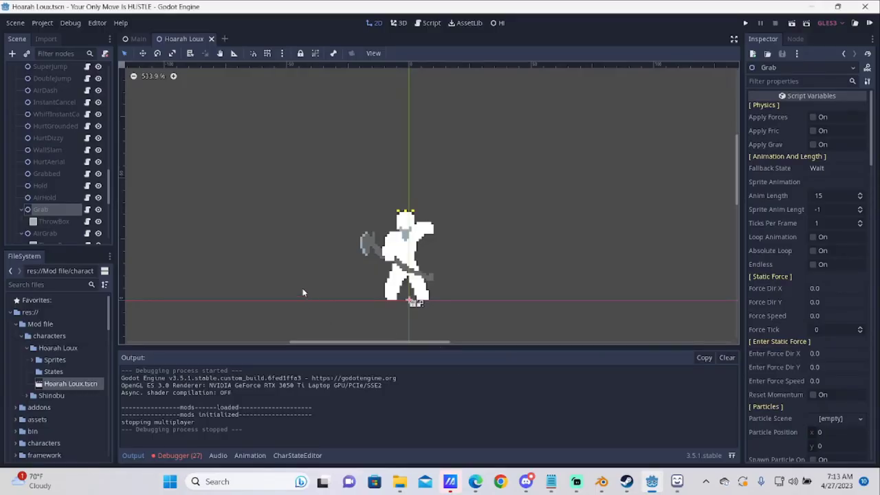
# Select the Sprite node, filter its animations by "thr" and open the ForwardThrow animation
pyautogui.scroll(10, 38, 195)
pyautogui.click(41, 92)
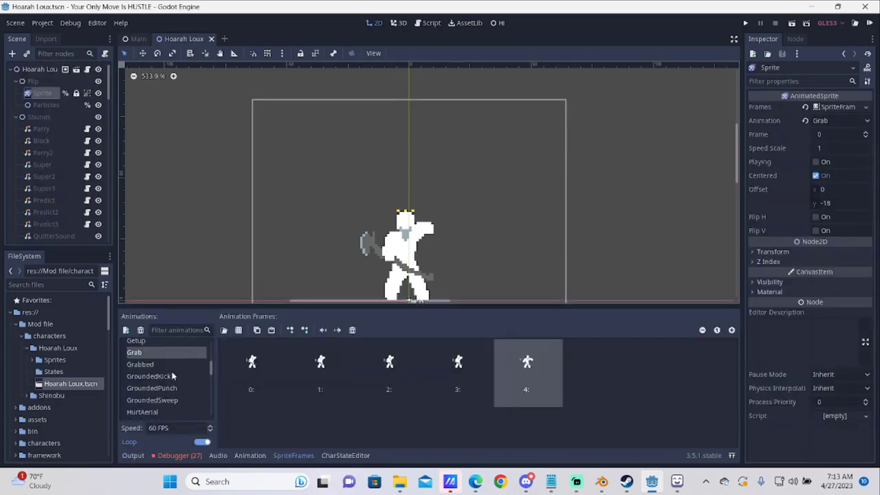
pyautogui.scroll(-5, 172, 376)
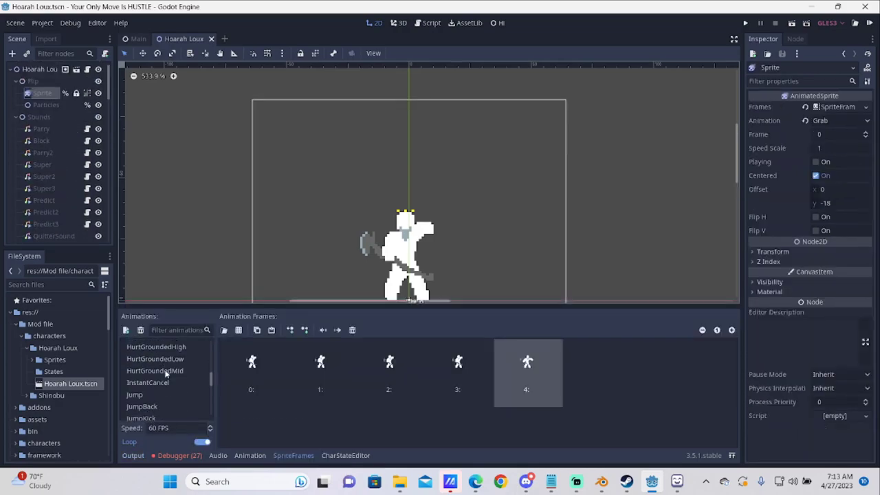
pyautogui.click(177, 330)
pyautogui.write('thr')
pyautogui.click(162, 345)
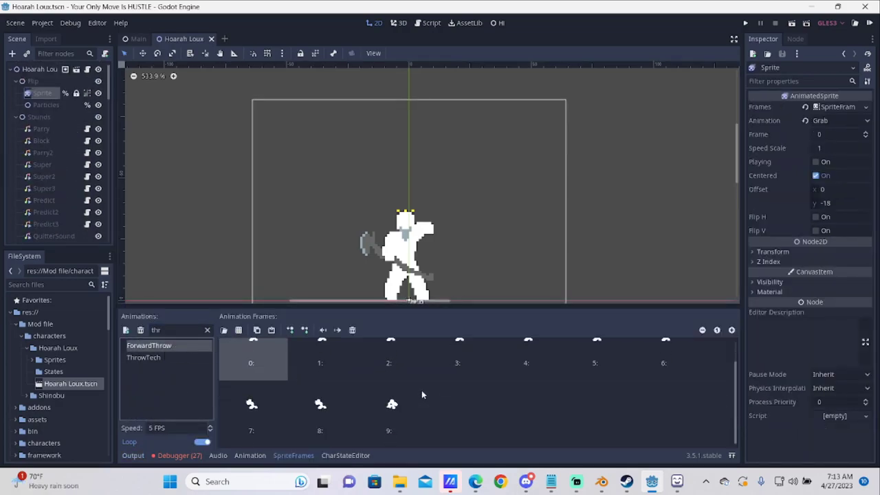
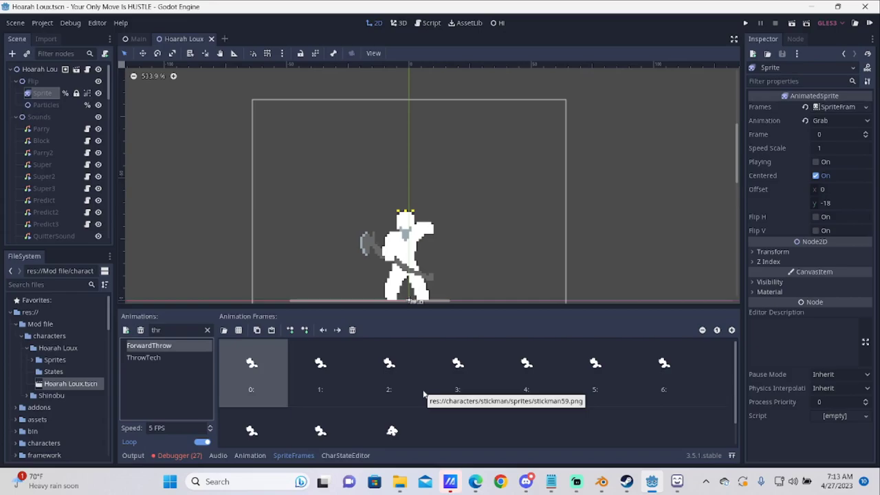
# Examine the ForwardThrow animation's placeholder frames 0 to 9 to see where the pose changes
pyautogui.scroll(-1, 418, 395)
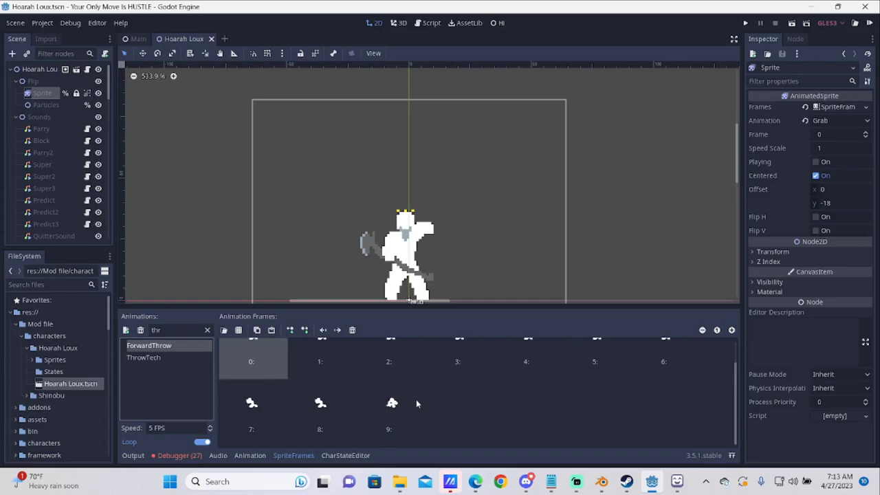
pyautogui.scroll(1, 416, 403)
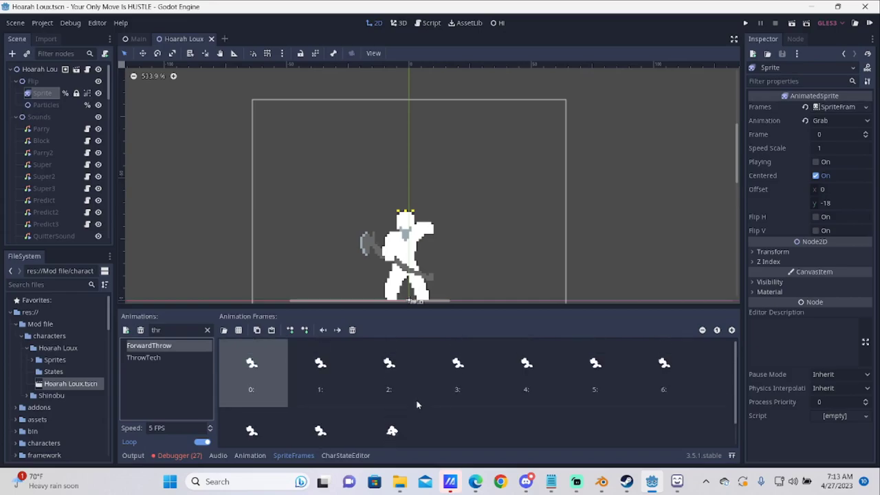
pyautogui.click(297, 373)
pyautogui.press('Right')
pyautogui.press('Right')
pyautogui.press('Right')
pyautogui.press('Right')
pyautogui.press('Right')
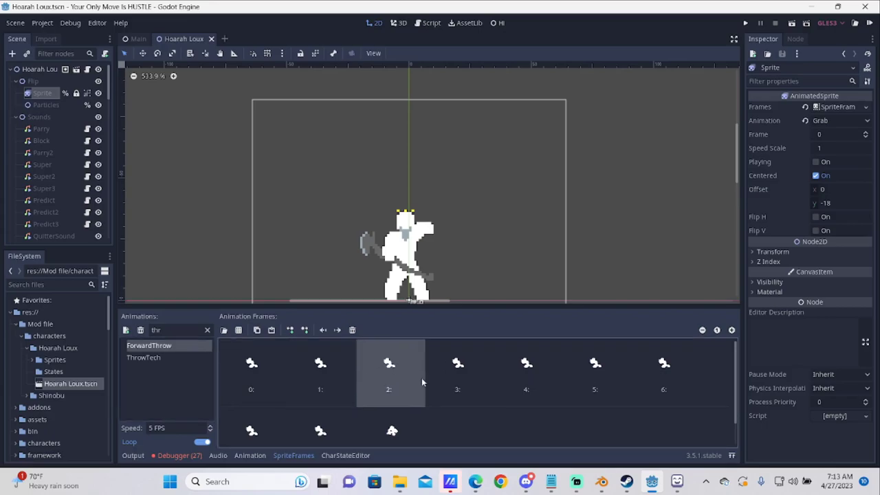
pyautogui.click(253, 371)
pyautogui.click(254, 418)
pyautogui.click(319, 423)
pyautogui.scroll(-1, 318, 413)
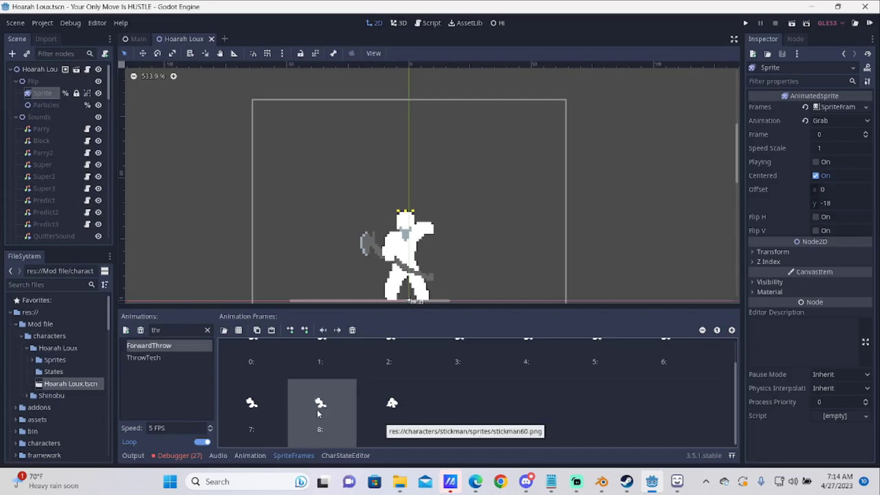
pyautogui.click(287, 359)
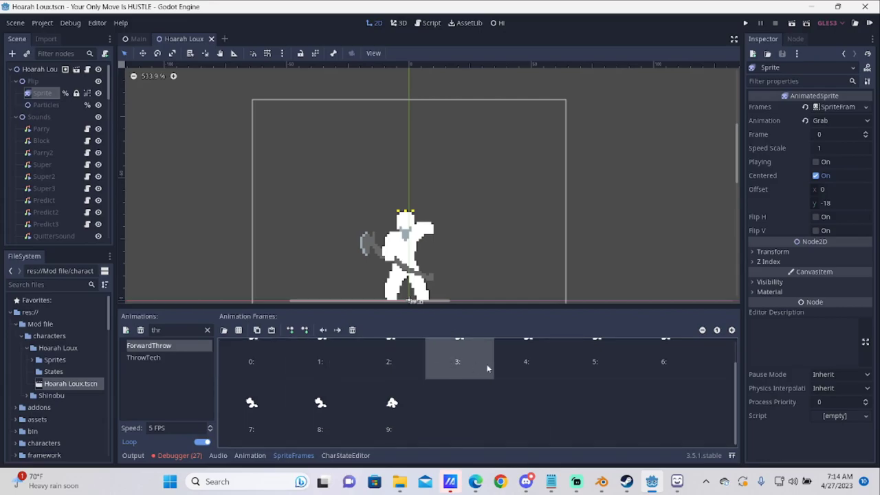
pyautogui.moveTo(249, 411)
pyautogui.mouseDown()
pyautogui.moveTo(409, 414)
pyautogui.moveTo(370, 406)
pyautogui.mouseUp()
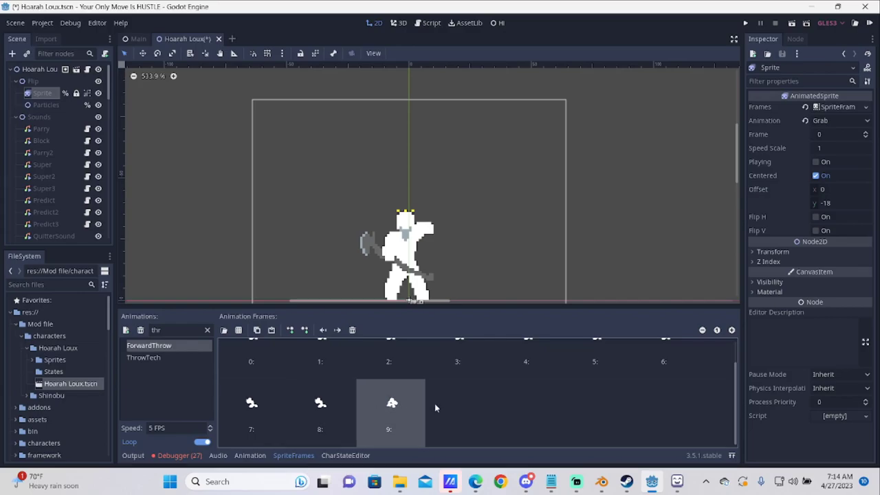
pyautogui.click(678, 482)
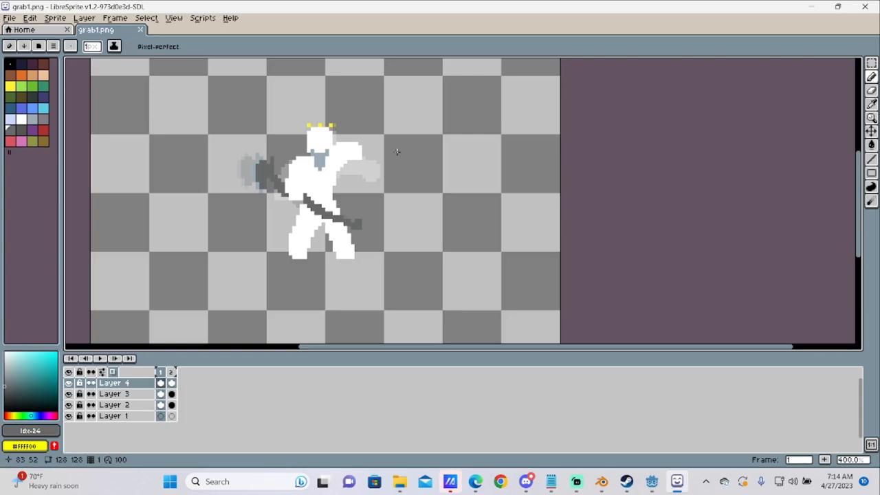
pyautogui.click(171, 372)
pyautogui.doubleClick(160, 371)
pyautogui.click(480, 262)
pyautogui.click(811, 6)
pyautogui.scroll(1, 340, 355)
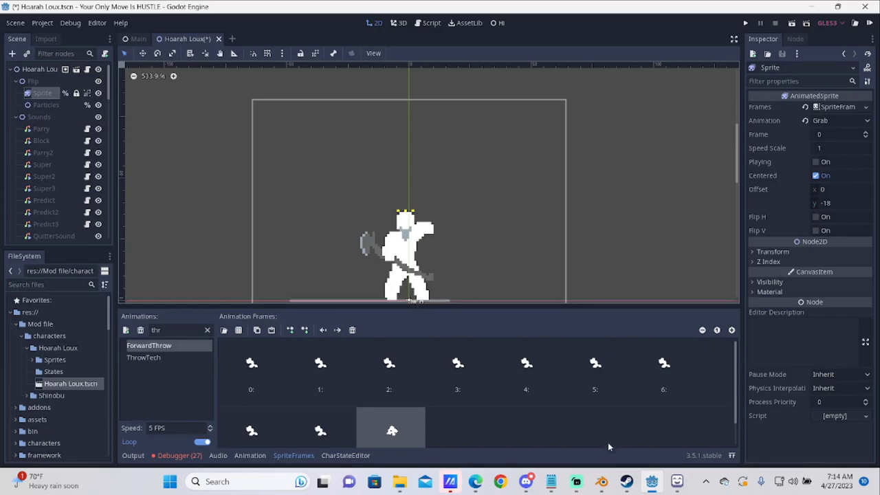
# Switch to LibreSprite and erase the figure's head, torso and arms from Layer 2 in frame 2
pyautogui.click(677, 481)
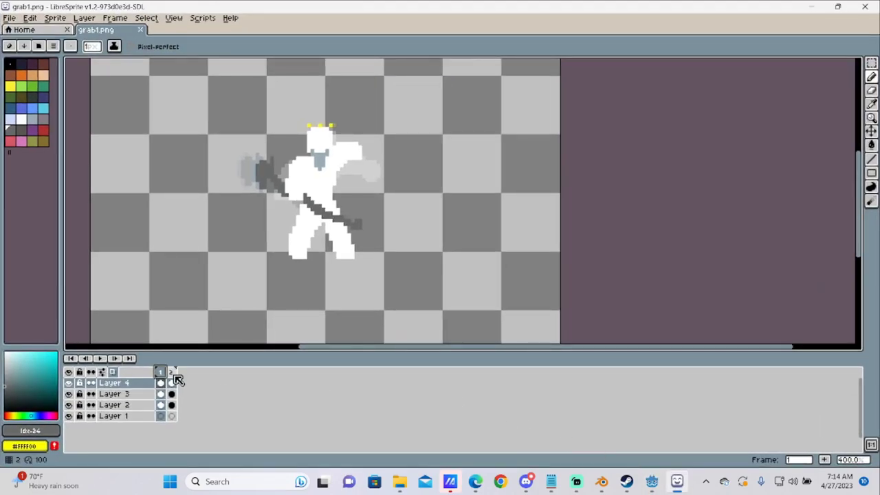
pyautogui.doubleClick(171, 371)
pyautogui.click(479, 262)
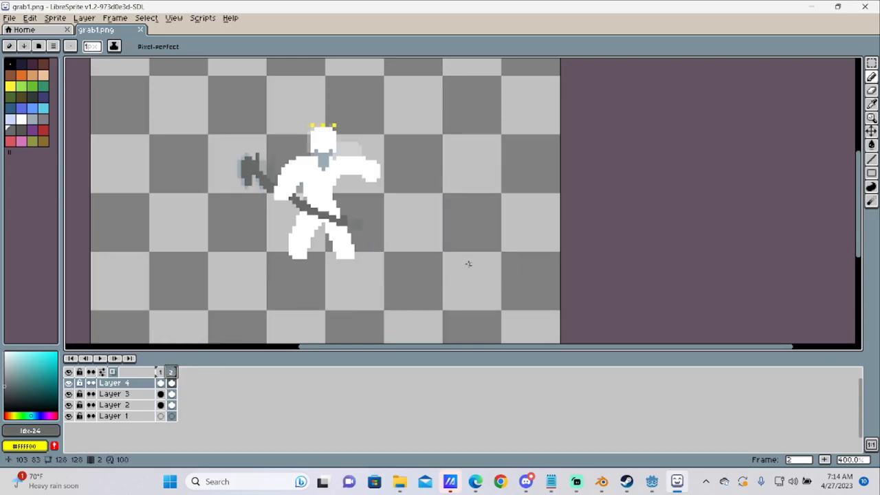
pyautogui.click(870, 90)
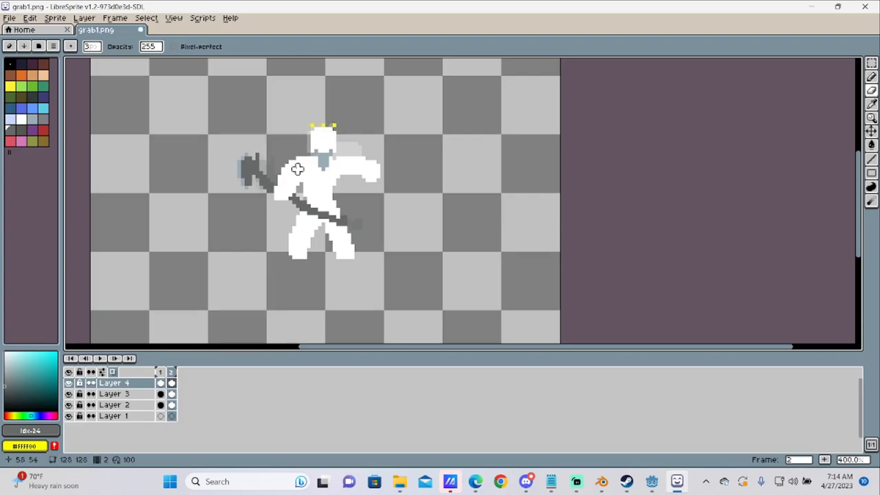
pyautogui.click(174, 408)
pyautogui.moveTo(324, 130)
pyautogui.mouseDown()
pyautogui.moveTo(345, 122)
pyautogui.moveTo(290, 165)
pyautogui.moveTo(249, 172)
pyautogui.moveTo(348, 151)
pyautogui.moveTo(267, 165)
pyautogui.moveTo(353, 165)
pyautogui.moveTo(363, 150)
pyautogui.moveTo(338, 166)
pyautogui.moveTo(349, 177)
pyautogui.moveTo(385, 165)
pyautogui.mouseUp()
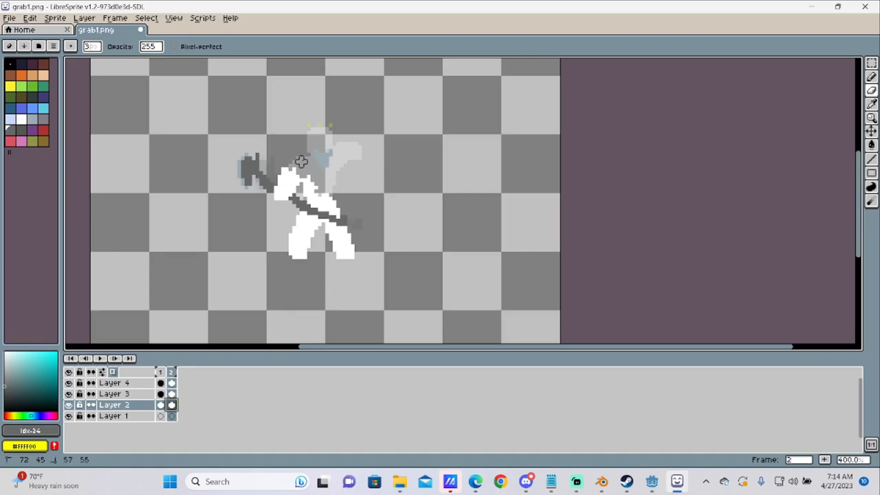
pyautogui.moveTo(319, 165)
pyautogui.mouseDown()
pyautogui.moveTo(272, 186)
pyautogui.moveTo(298, 147)
pyautogui.moveTo(323, 177)
pyautogui.moveTo(275, 206)
pyautogui.moveTo(337, 169)
pyautogui.mouseUp()
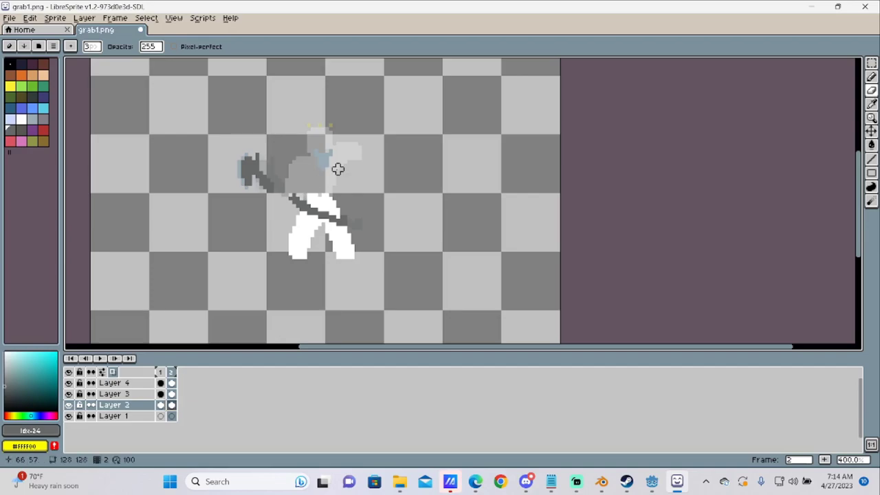
# Draw a forward-leaning torso, head and outstretched arm in white on Layer 2 of frame 2 and fill the remaining gaps
pyautogui.click(21, 119)
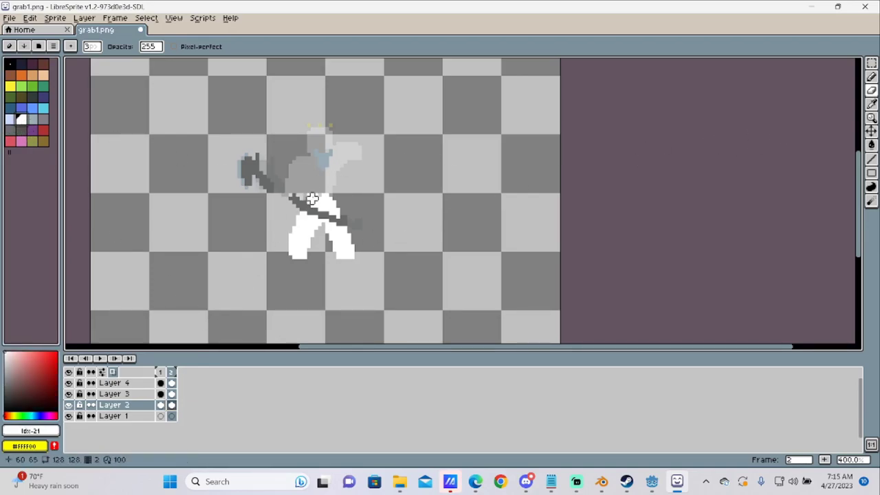
pyautogui.click(872, 77)
pyautogui.scroll(2, 302, 196)
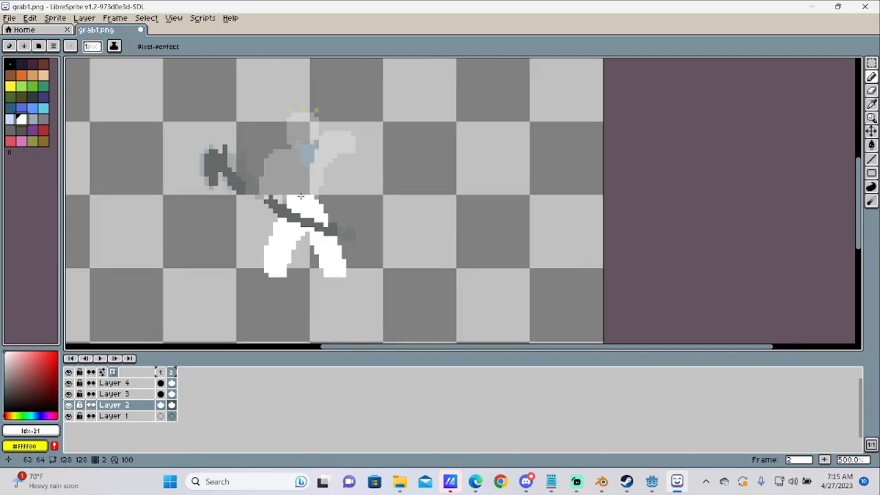
pyautogui.moveTo(289, 196); pyautogui.dragTo(297, 181)
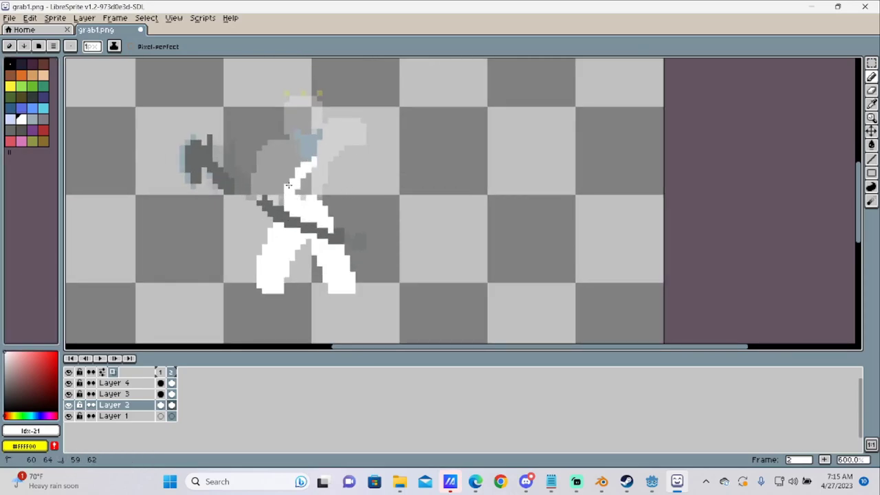
pyautogui.moveTo(299, 164); pyautogui.dragTo(334, 138)
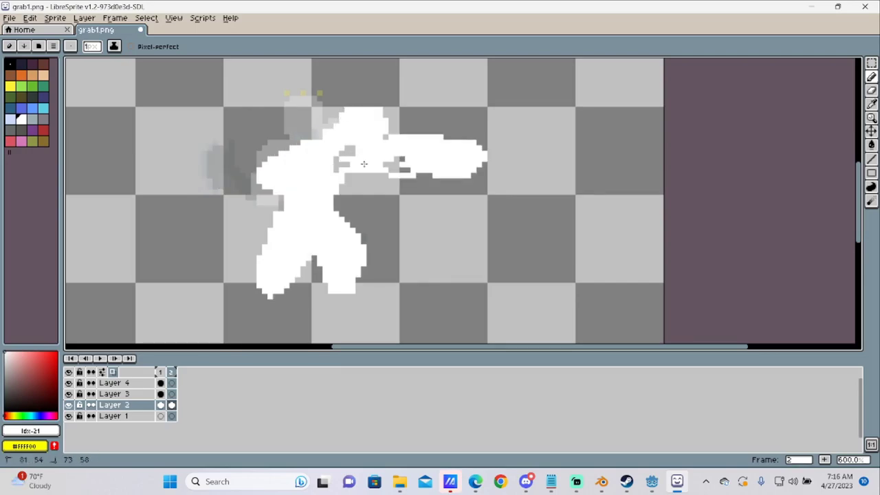
pyautogui.moveTo(381, 154); pyautogui.dragTo(365, 142)
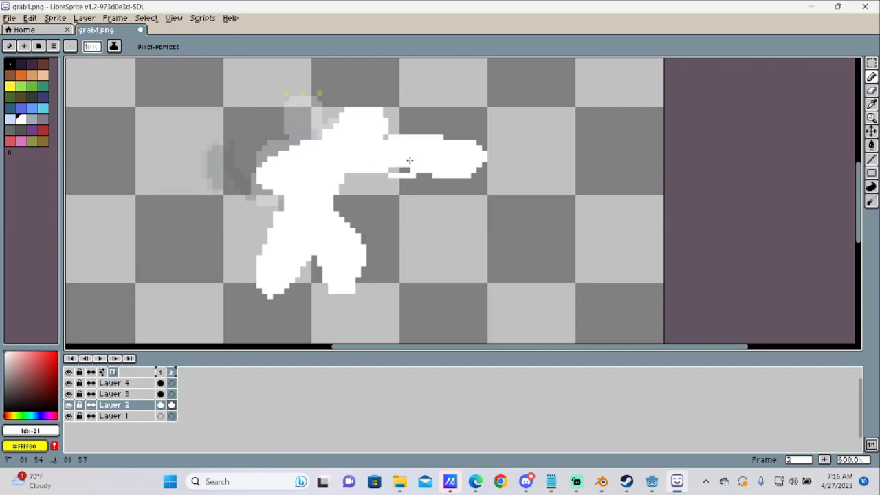
pyautogui.moveTo(411, 168); pyautogui.dragTo(450, 168)
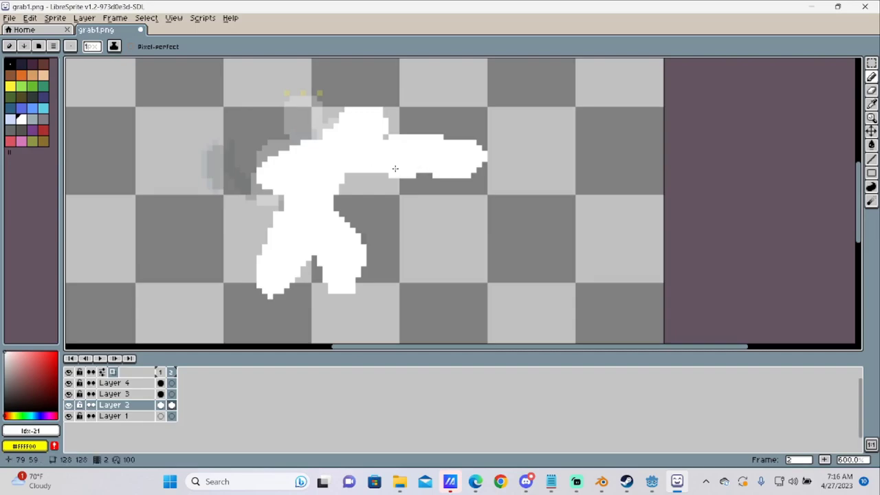
# Add thin white horizontal streaks trailing from the back of the figure's head, torso and rear leg
pyautogui.click(341, 112)
pyautogui.moveTo(304, 110)
pyautogui.mouseDown()
pyautogui.moveTo(336, 122)
pyautogui.moveTo(286, 131)
pyautogui.moveTo(326, 123)
pyautogui.moveTo(262, 120)
pyautogui.mouseUp()
pyautogui.moveTo(312, 131)
pyautogui.mouseDown()
pyautogui.moveTo(253, 143)
pyautogui.moveTo(293, 155)
pyautogui.moveTo(233, 159)
pyautogui.moveTo(266, 166)
pyautogui.moveTo(218, 169)
pyautogui.moveTo(262, 171)
pyautogui.moveTo(247, 180)
pyautogui.moveTo(273, 185)
pyautogui.moveTo(234, 188)
pyautogui.mouseUp()
pyautogui.moveTo(283, 202); pyautogui.dragTo(229, 202)
pyautogui.moveTo(282, 227)
pyautogui.mouseDown()
pyautogui.moveTo(239, 231)
pyautogui.moveTo(247, 247)
pyautogui.moveTo(235, 267)
pyautogui.moveTo(253, 289)
pyautogui.mouseUp()
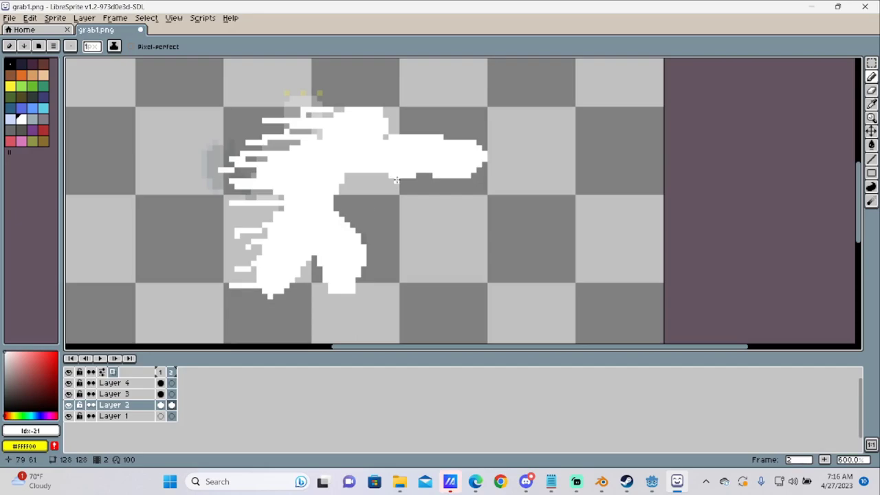
# Trim the underside of the outstretched arm and erase the section of axe handle behind the figure's waist on Layer 4
pyautogui.click(871, 90)
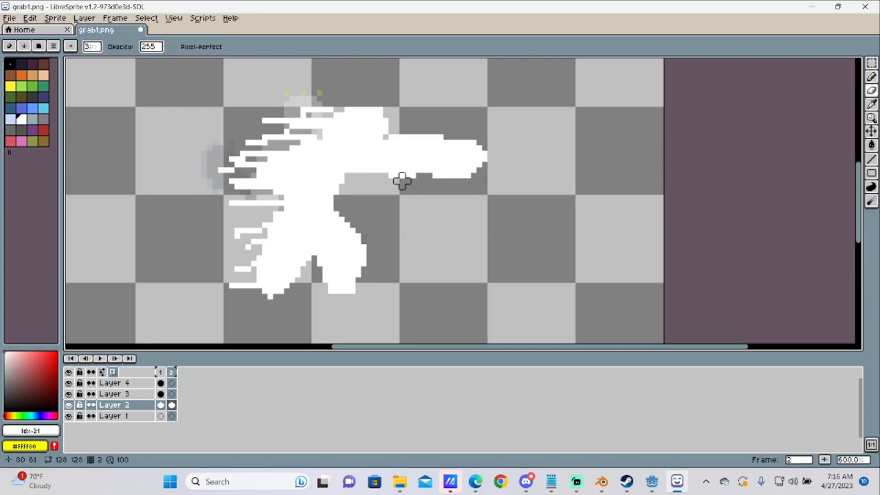
pyautogui.moveTo(385, 180); pyautogui.dragTo(434, 180)
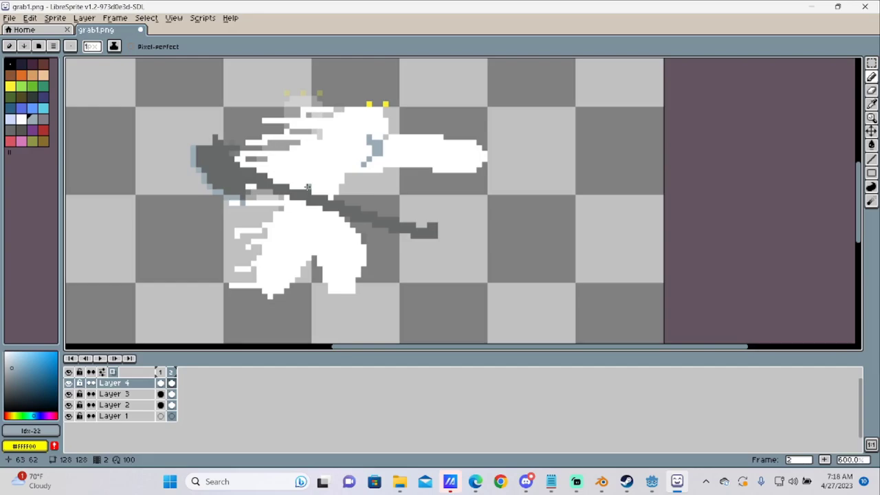
pyautogui.click(871, 90)
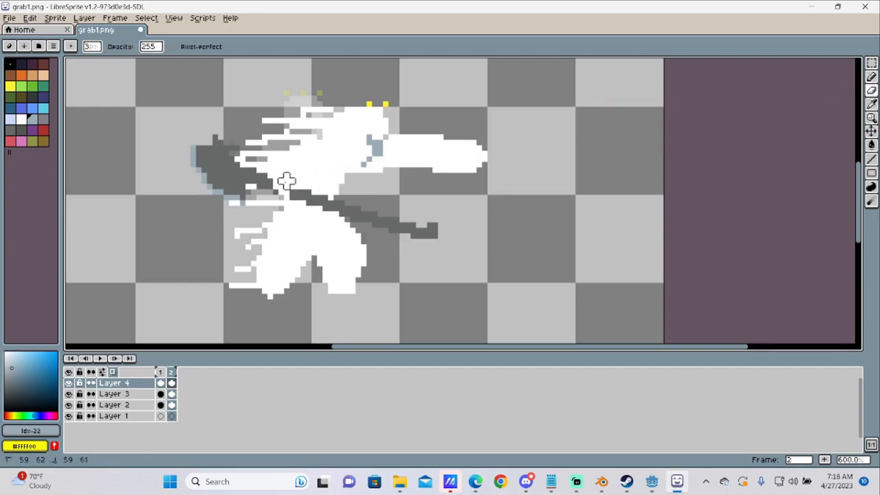
pyautogui.moveTo(280, 186); pyautogui.dragTo(280, 197)
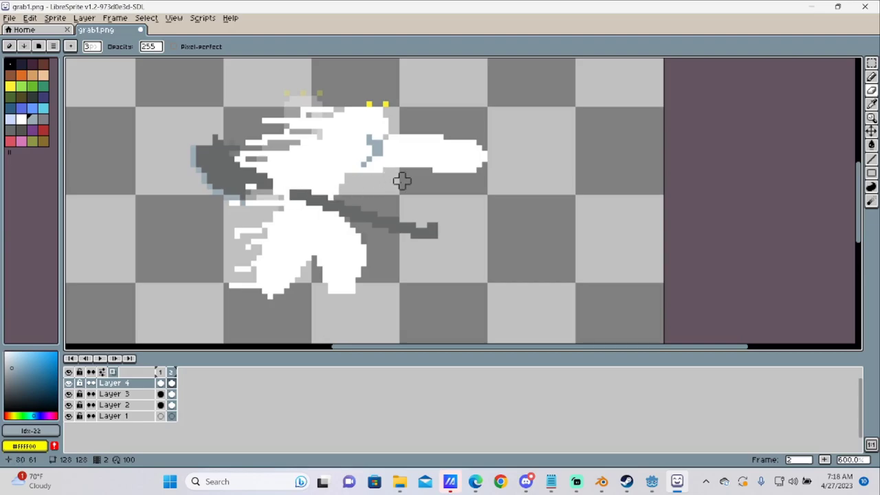
# Create a folder named throw inside the grab folder and save the sprite there as grab1.ase
pyautogui.click(9, 18)
pyautogui.click(41, 74)
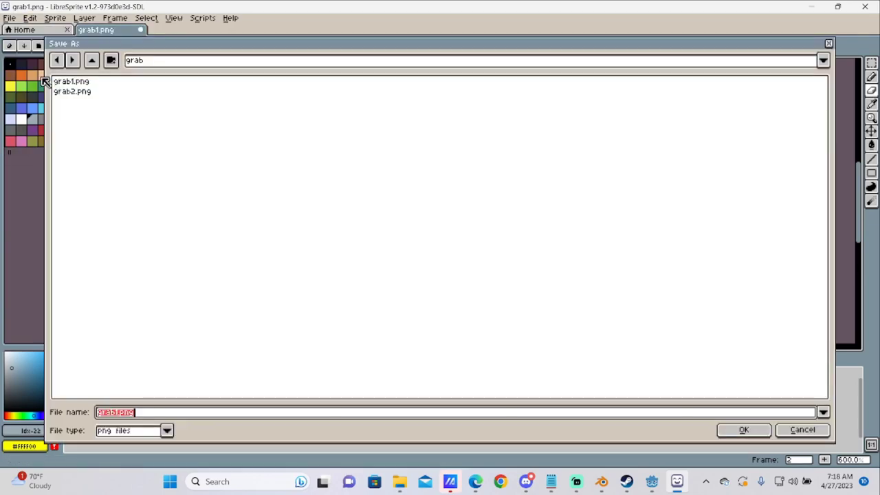
pyautogui.click(111, 60)
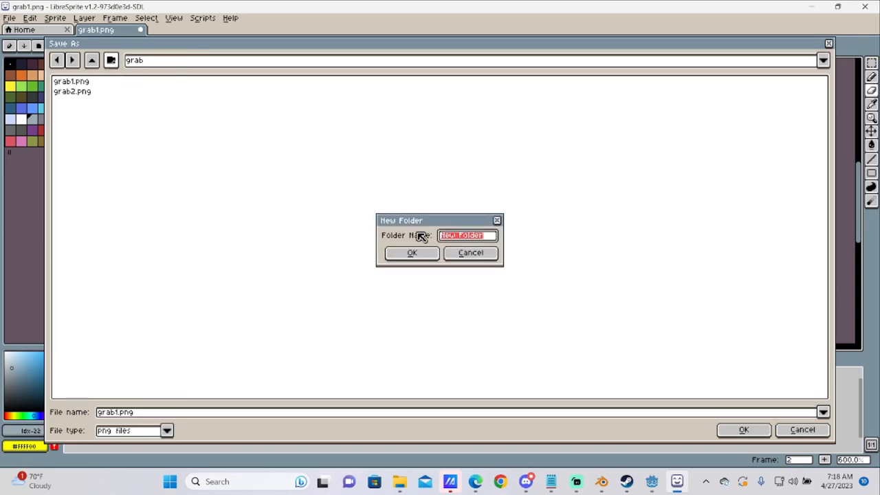
pyautogui.press('BackSpace')
pyautogui.press('Return')
pyautogui.click(744, 429)
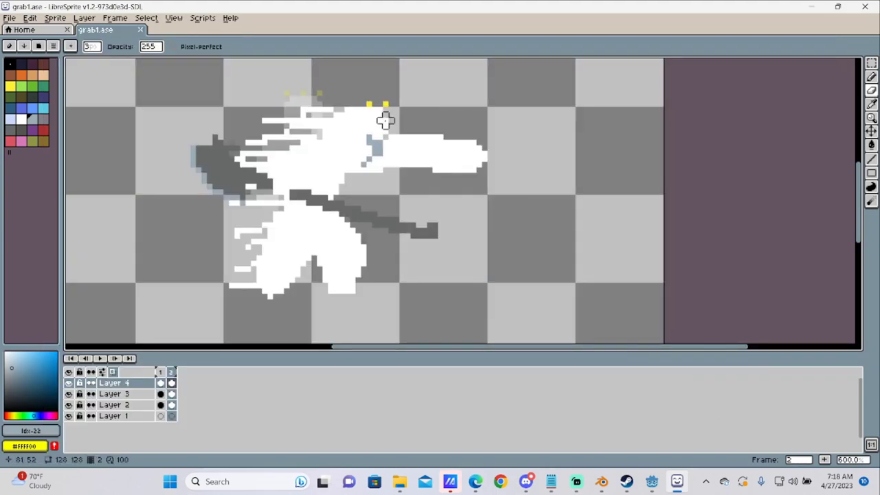
# Save the sprite's frames into the throw folder as a PNG sequence named "throw anim"
pyautogui.click(10, 17)
pyautogui.click(27, 75)
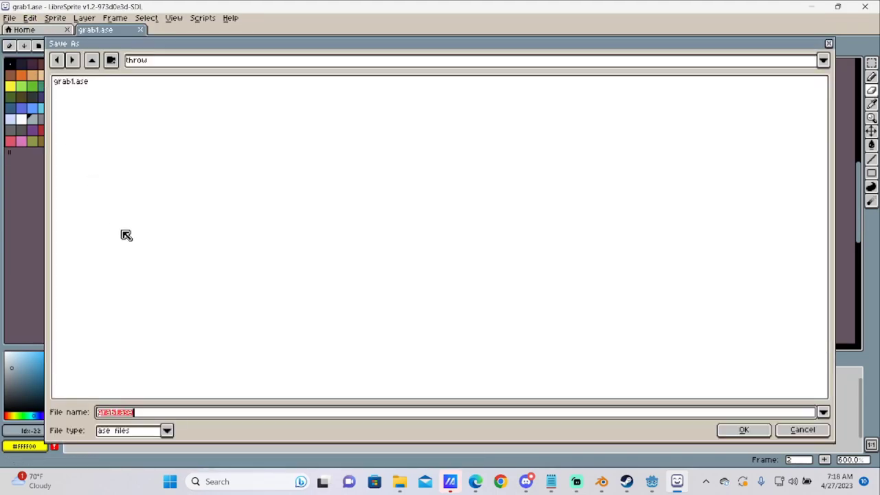
pyautogui.click(166, 430)
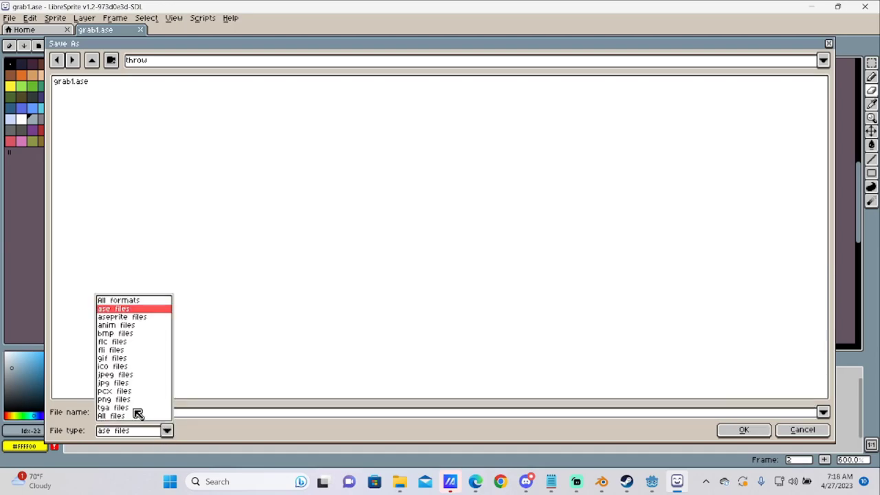
pyautogui.click(128, 399)
pyautogui.click(135, 415)
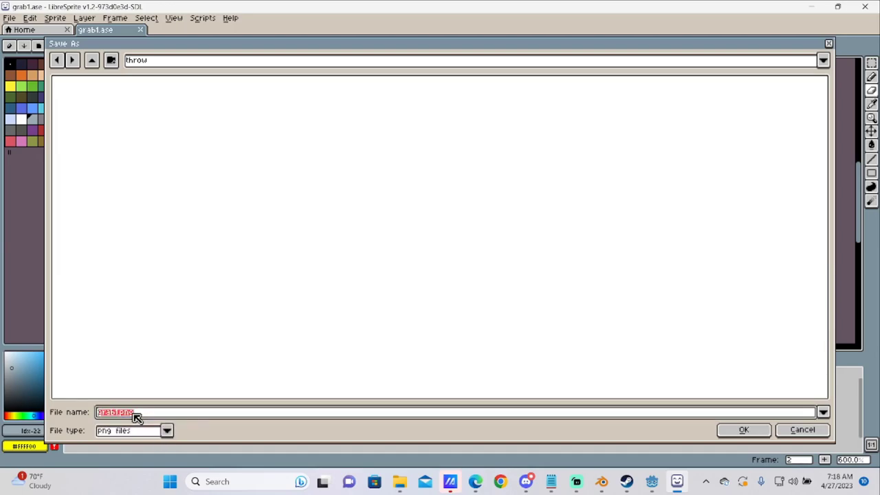
pyautogui.write('throw anim')
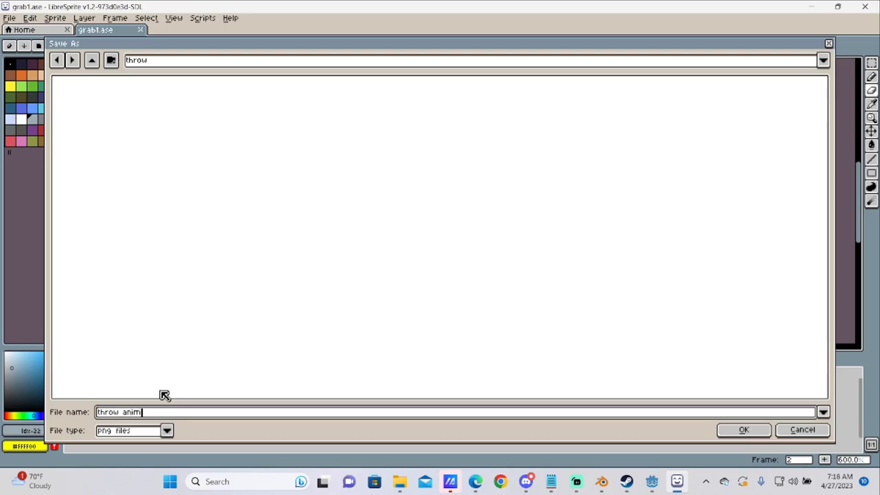
pyautogui.click(744, 430)
pyautogui.click(410, 273)
pyautogui.click(412, 264)
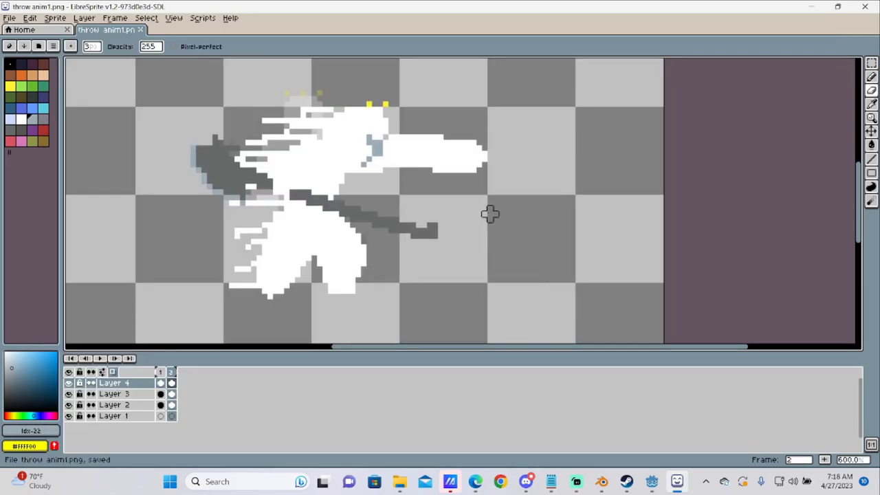
# Close LibreSprite and, in Godot, replace the ForwardThrow placeholder frames with throw anim1.png and throw anim2.png
pyautogui.click(867, 6)
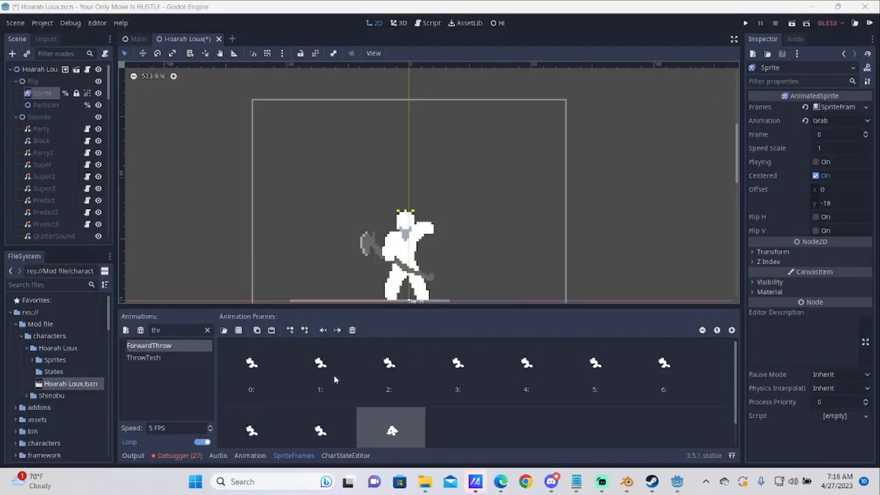
pyautogui.click(253, 377)
pyautogui.scroll(-1, 320, 405)
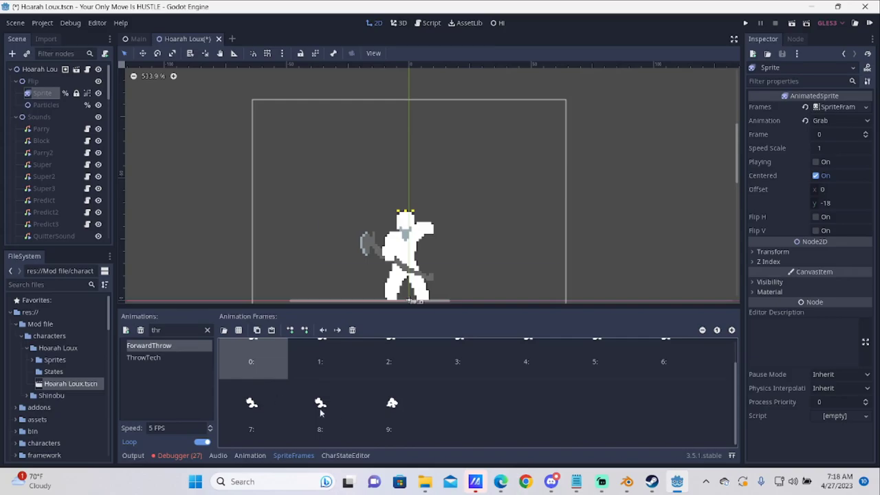
pyautogui.click(386, 415)
pyautogui.moveTo(261, 361); pyautogui.dragTo(515, 360)
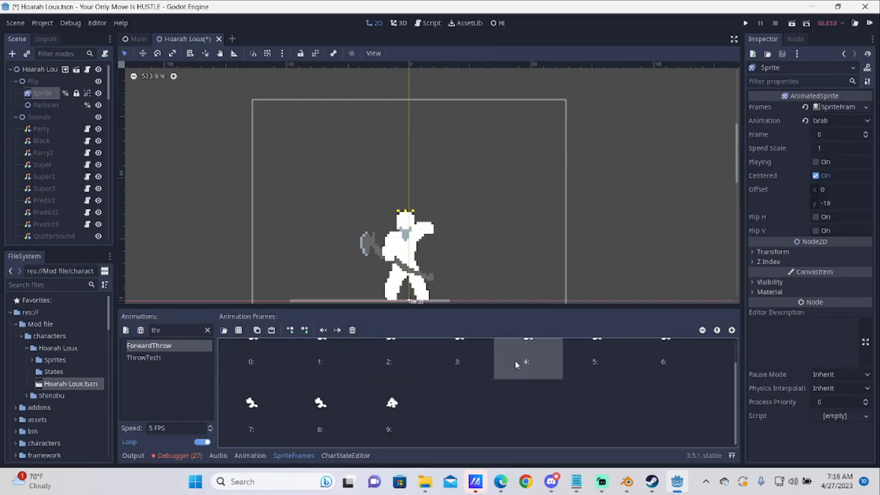
pyautogui.click(402, 414)
pyautogui.scroll(1, 282, 371)
pyautogui.click(260, 374)
pyautogui.click(224, 330)
pyautogui.click(230, 131)
pyautogui.keyDown('shift'); pyautogui.click(249, 129); pyautogui.keyUp('shift')
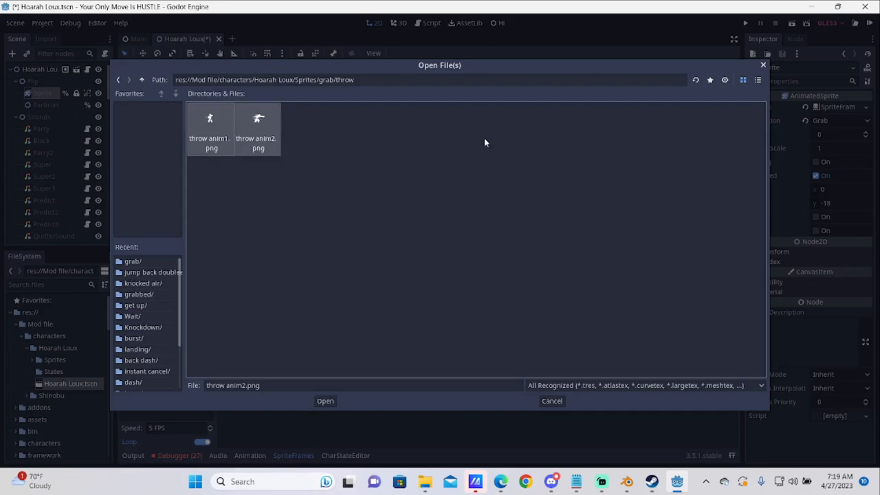
pyautogui.click(325, 401)
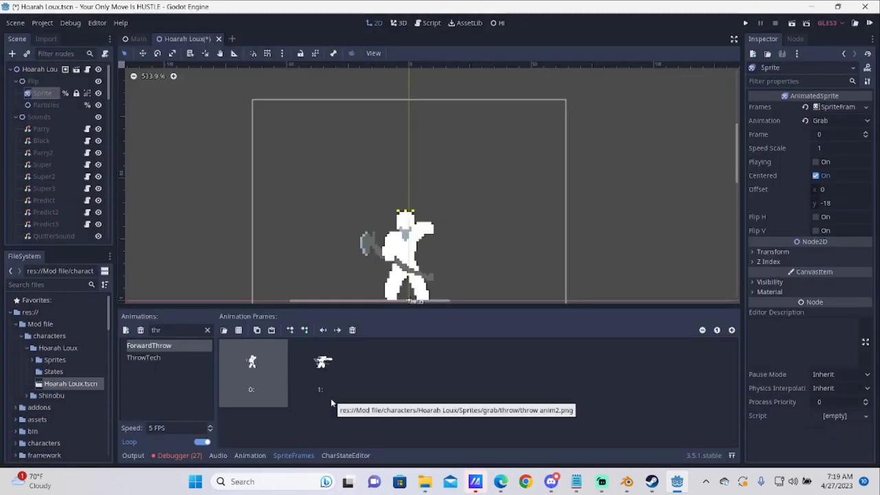
# Paste eight copies of the first ForwardThrow frame and move the throw anim2 frame to the end as frame 9
pyautogui.click(271, 331)
pyautogui.click(272, 330)
pyautogui.click(272, 331)
pyautogui.click(271, 330)
pyautogui.click(272, 331)
pyautogui.click(272, 331)
pyautogui.click(271, 330)
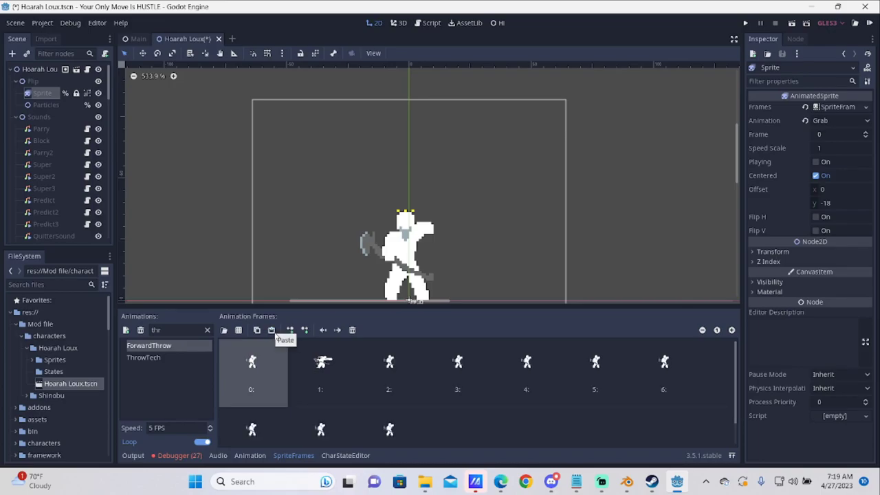
pyautogui.scroll(-1, 390, 383)
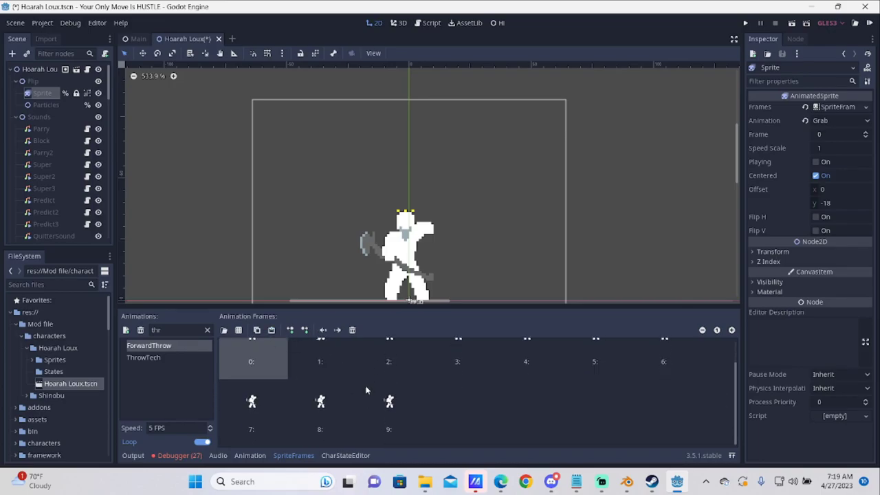
pyautogui.moveTo(324, 353); pyautogui.dragTo(444, 408)
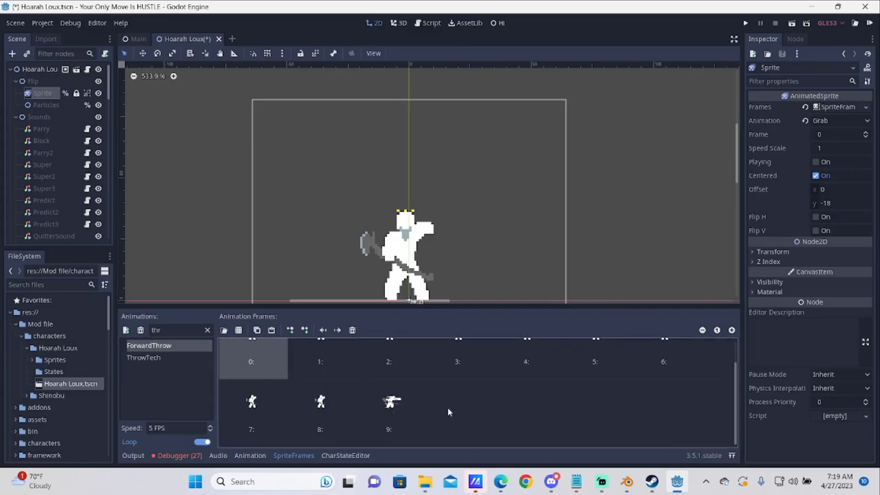
# Run the project, view Hoarah Loux's new Forward Throw sprites up close in a match, and quit the game
pyautogui.click(754, 23)
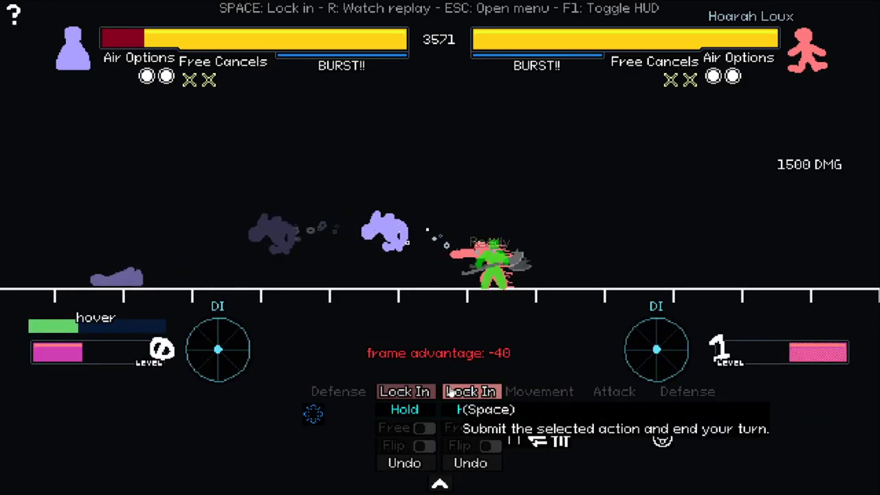
pyautogui.scroll(2, 528, 289)
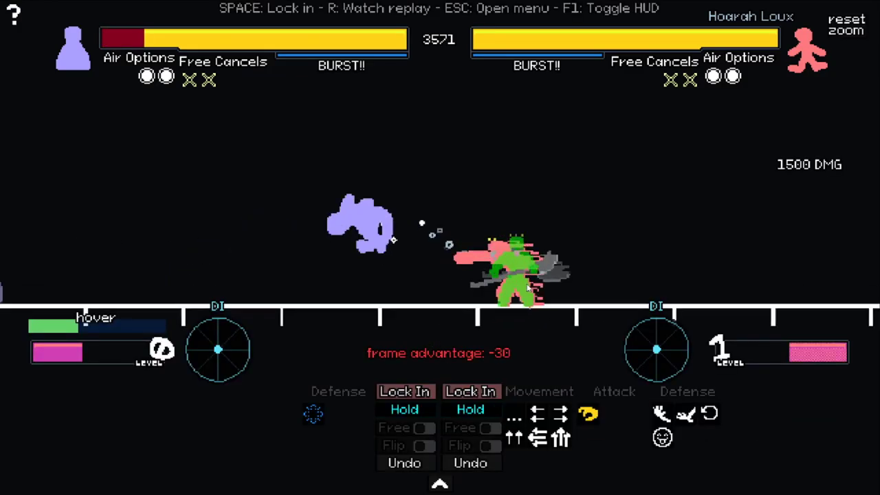
pyautogui.scroll(2, 529, 288)
pyautogui.press('Escape')
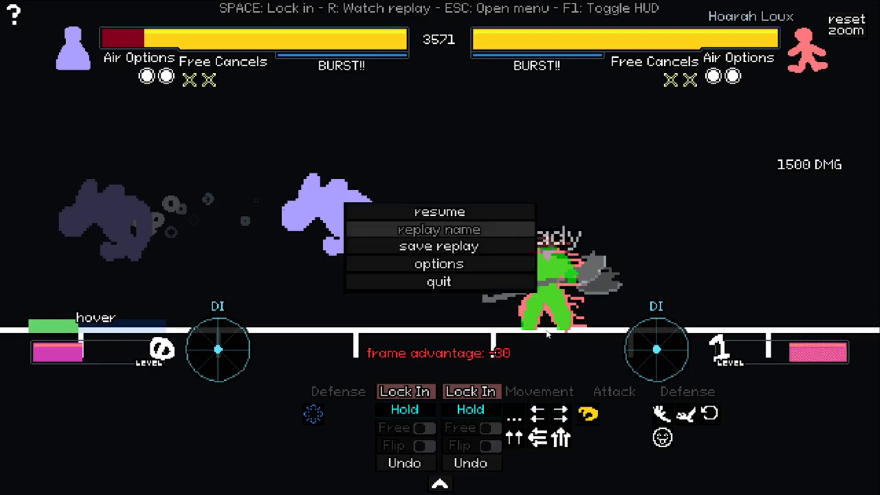
pyautogui.click(439, 282)
pyautogui.click(443, 358)
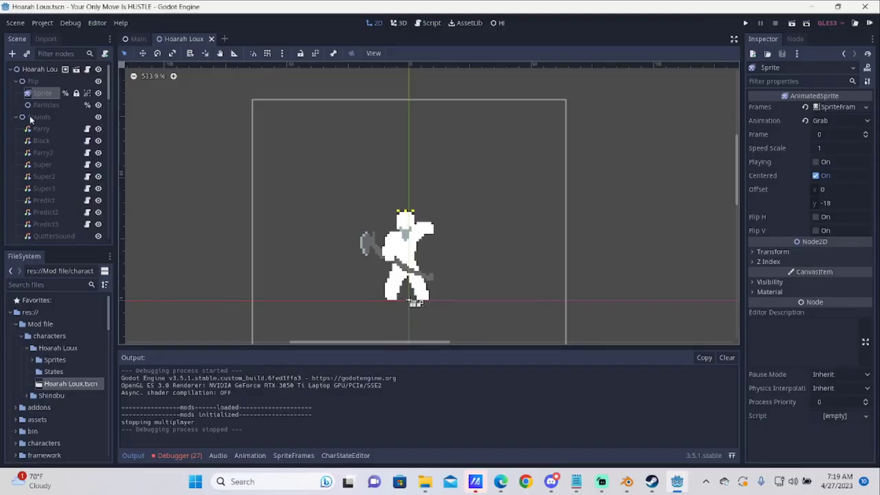
# Filter the scene's nodes by "thr" and open the ForwardThrow state's properties
pyautogui.scroll(-10, 30, 115)
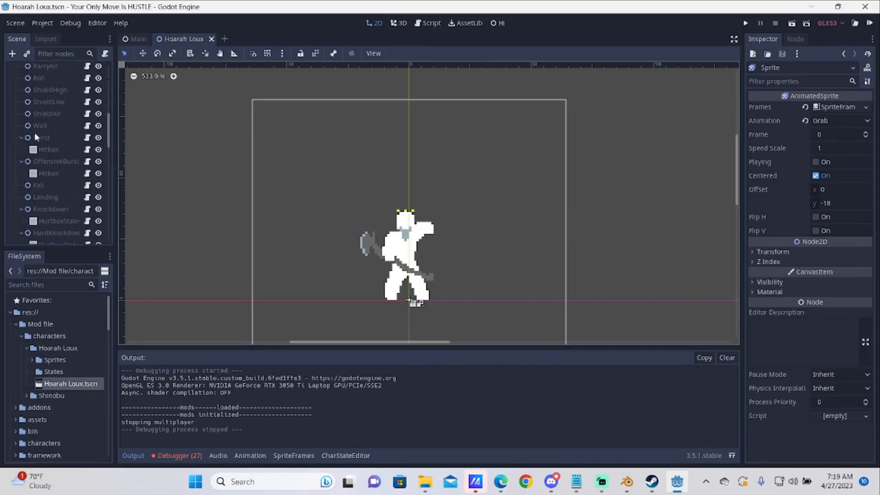
pyautogui.scroll(6, 38, 140)
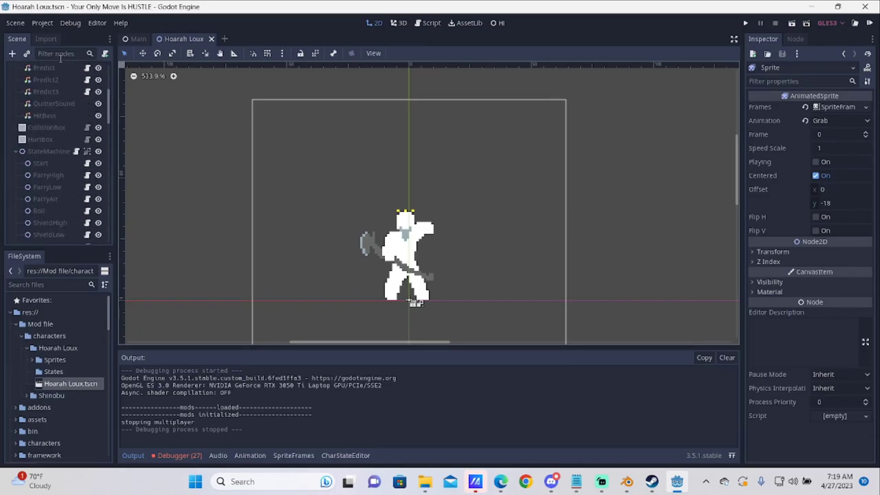
pyautogui.write('thr')
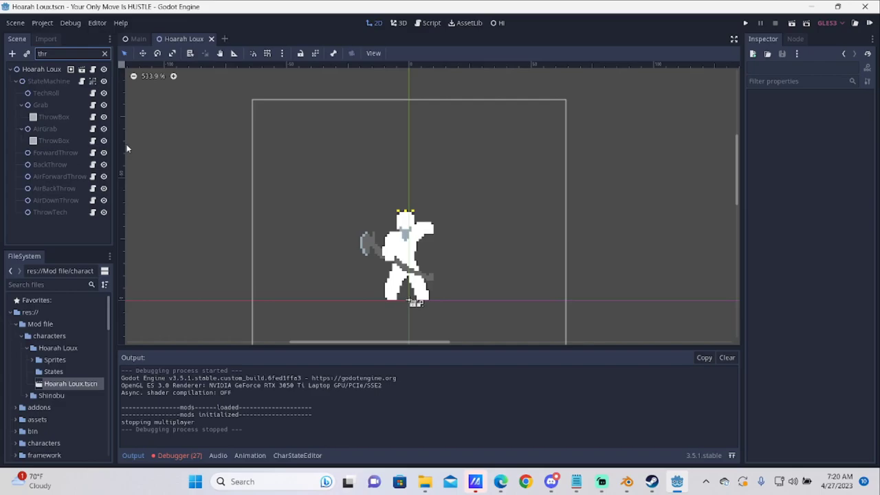
pyautogui.click(53, 153)
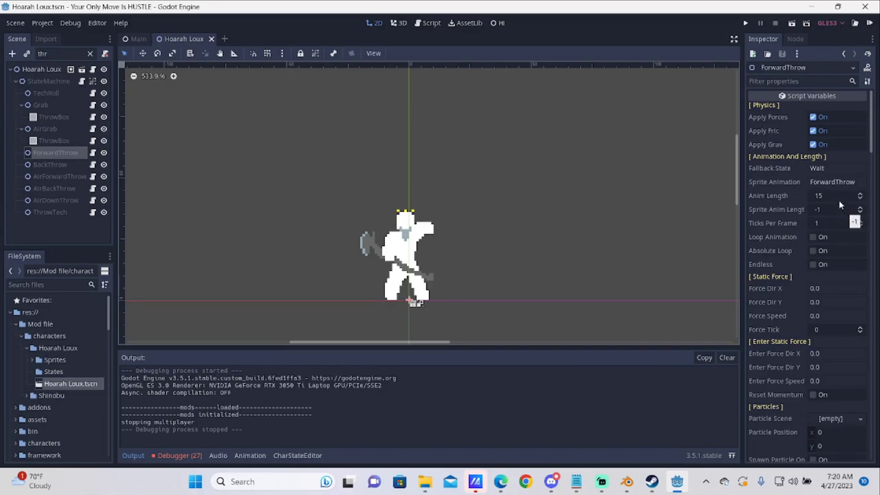
# Open the Grab state's properties in the scene and switch to LibreSprite
pyautogui.click(41, 105)
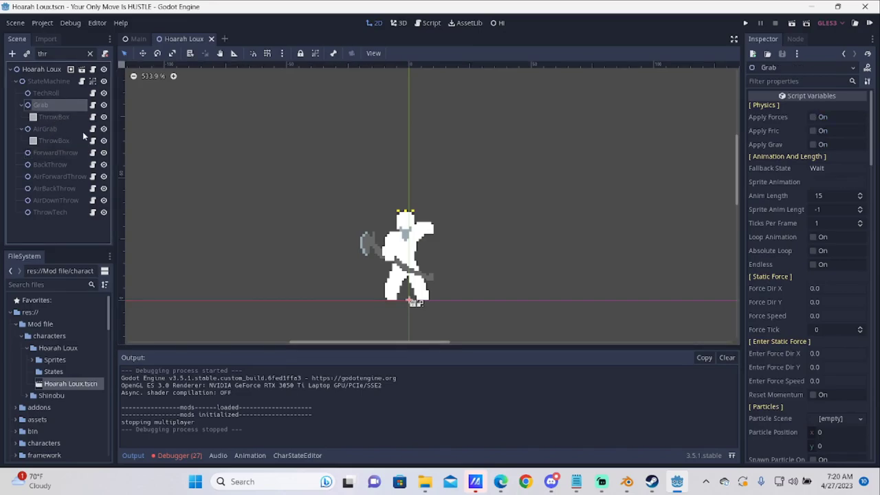
pyautogui.click(678, 483)
pyautogui.click(678, 484)
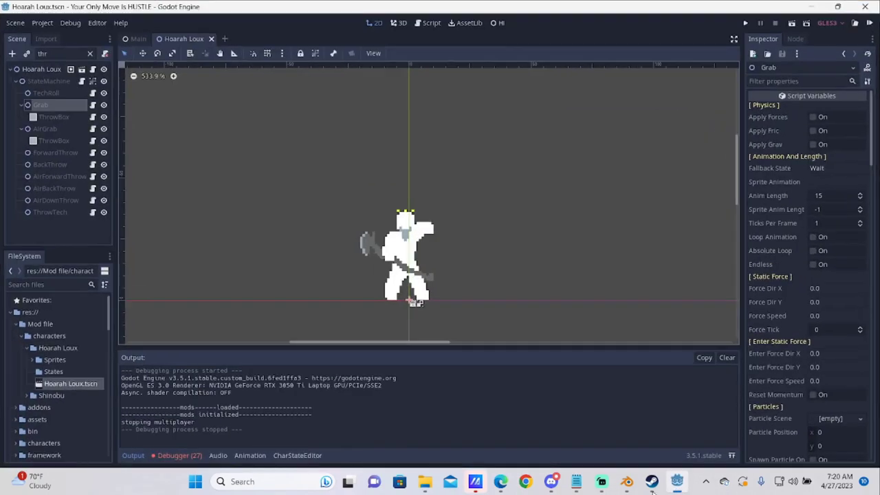
pyautogui.click(323, 481)
pyautogui.write('lib')
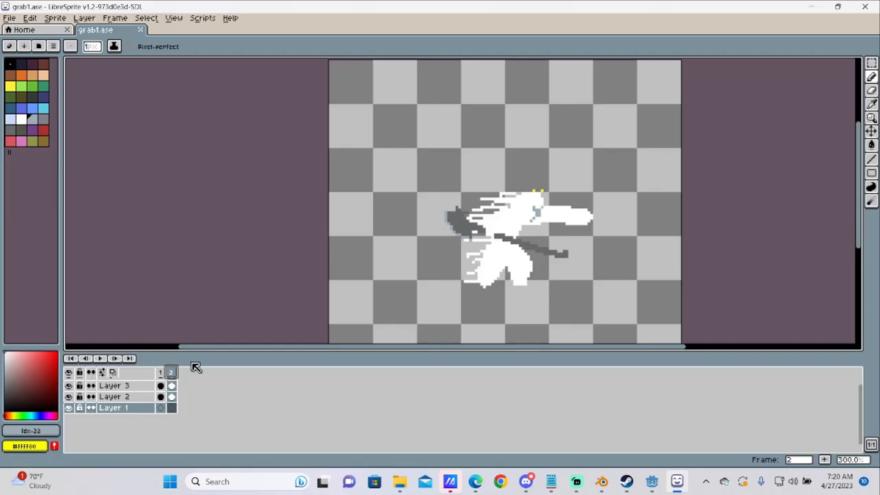
# Add a third frame to grab1.ase as a copy of frame 2 and create a new layer
pyautogui.rightClick(171, 372)
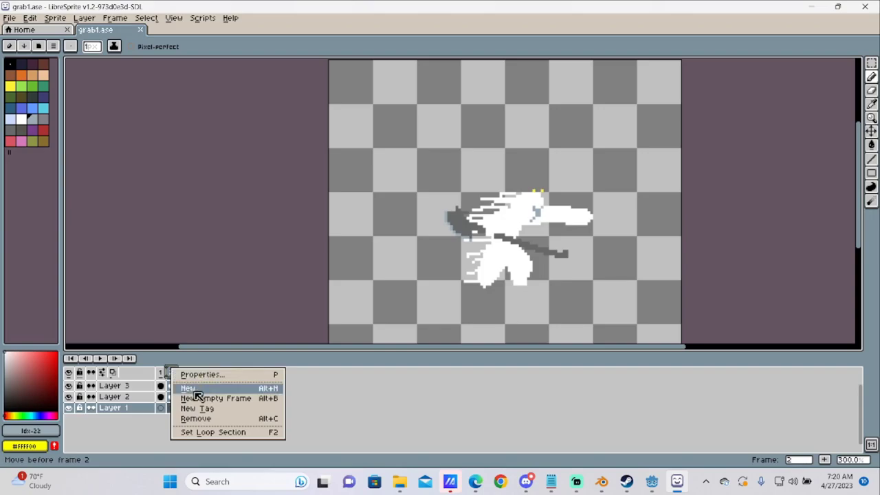
pyautogui.click(197, 388)
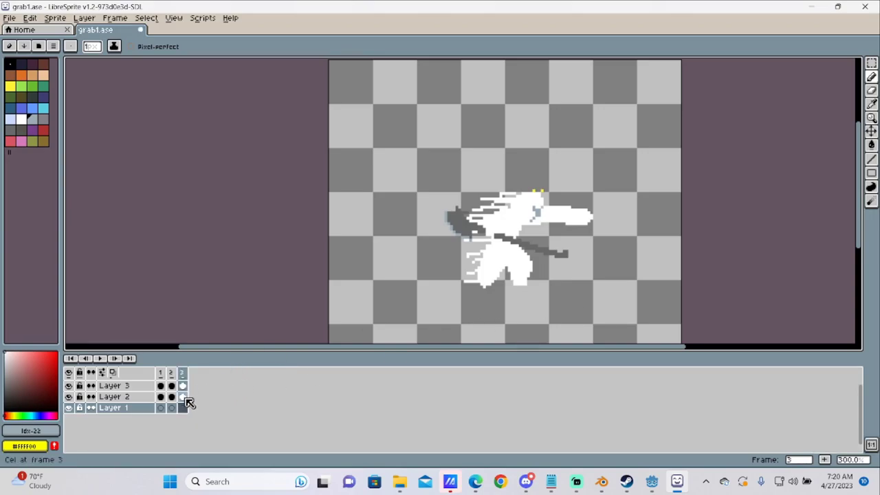
pyautogui.hotkey('shift', 'n')
# Erase the motion streaks trailing behind the character's head, body and leg on Layer 2 of frame 3
pyautogui.click(183, 404)
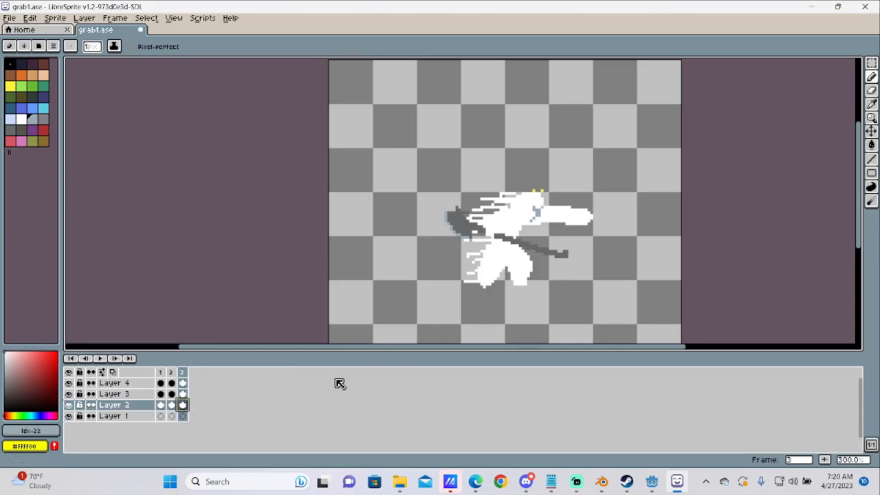
pyautogui.moveTo(452, 353); pyautogui.dragTo(506, 348)
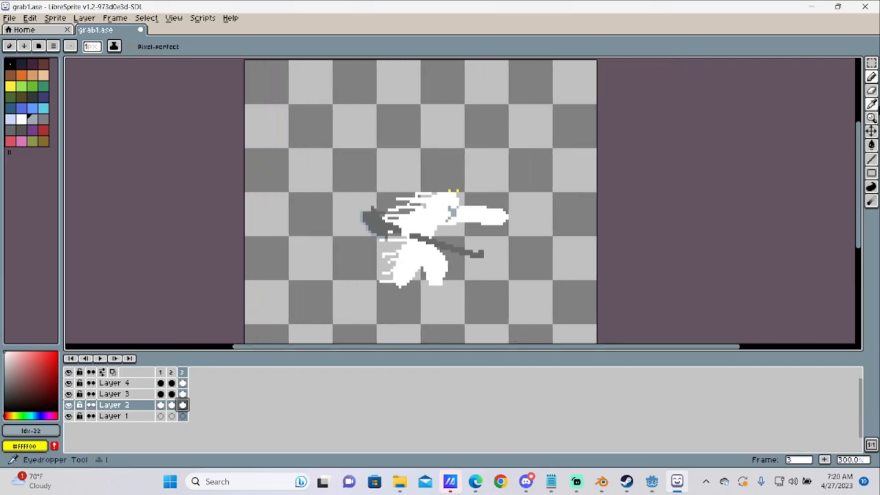
pyautogui.click(872, 90)
pyautogui.scroll(3, 440, 215)
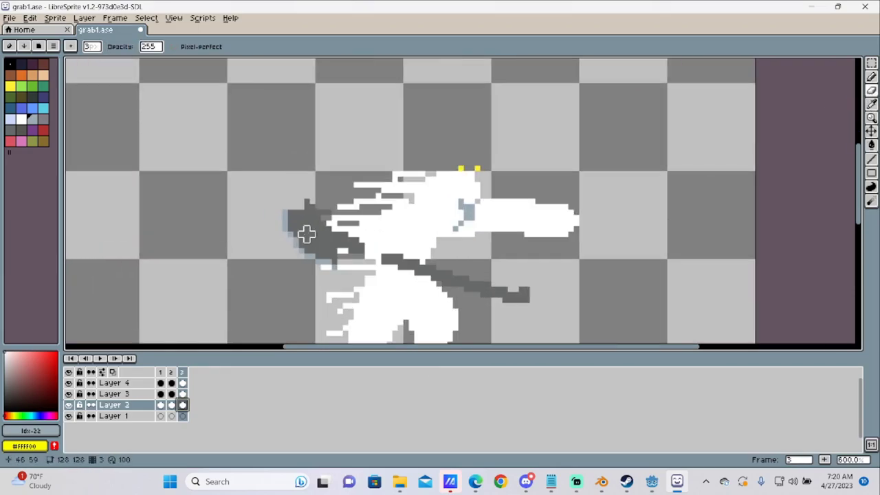
pyautogui.click(417, 169)
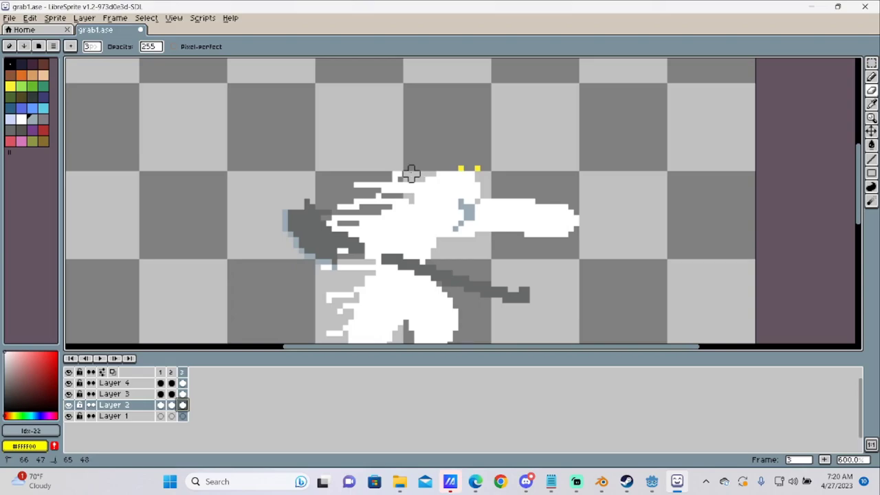
pyautogui.moveTo(405, 173); pyautogui.dragTo(406, 179)
pyautogui.moveTo(345, 212)
pyautogui.mouseDown()
pyautogui.moveTo(367, 206)
pyautogui.moveTo(350, 222)
pyautogui.mouseUp()
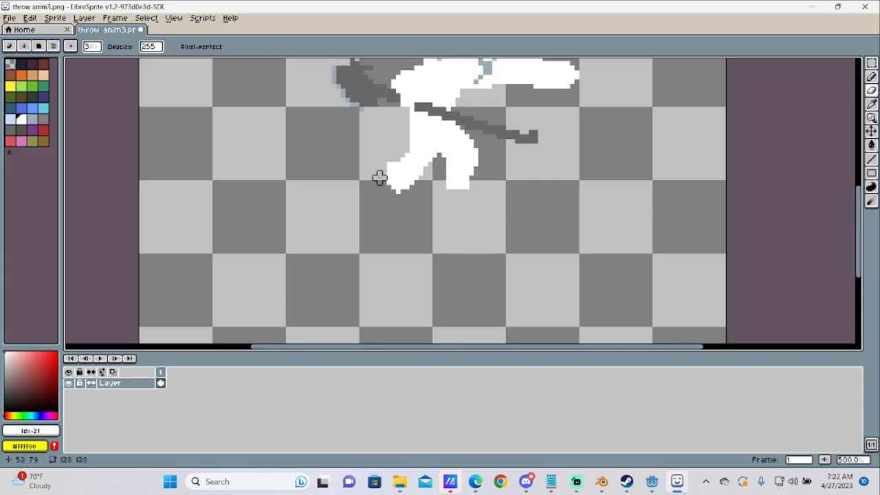
# Save the cleaned-up sprite as throw anim3.png in the throw folder, overwriting the existing file
pyautogui.click(9, 19)
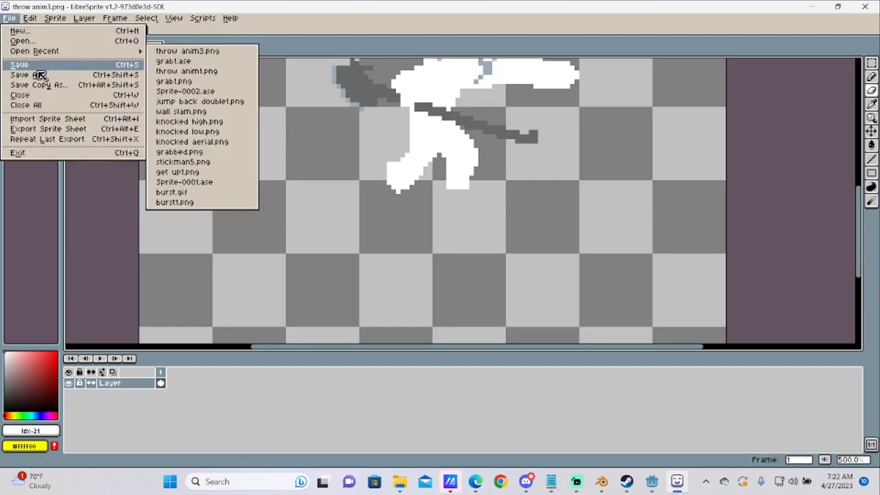
pyautogui.click(38, 77)
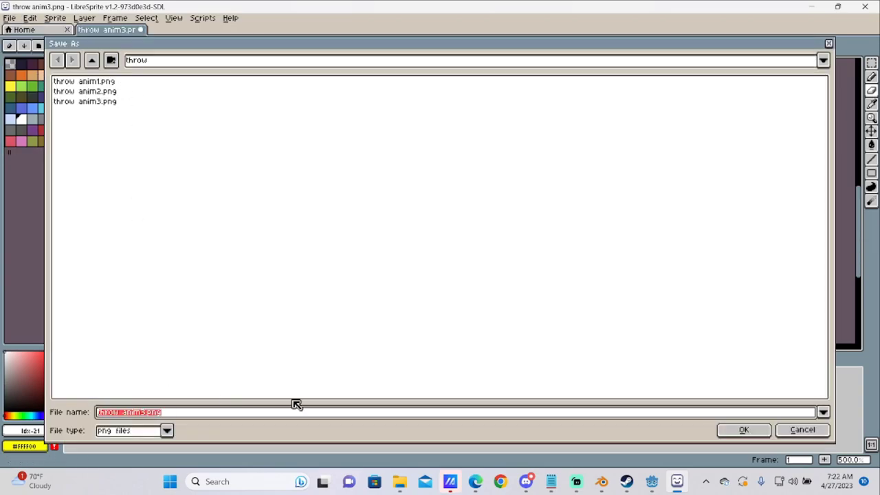
pyautogui.click(722, 432)
pyautogui.click(381, 262)
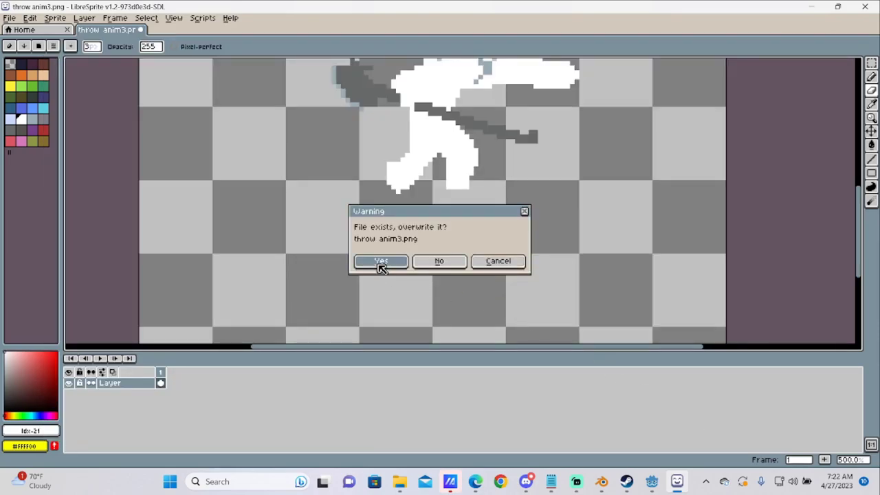
# Switch to Godot and add throw anim3.png as the last frame of the ForwardThrow animation
pyautogui.hotkey('alt', 'Tab')
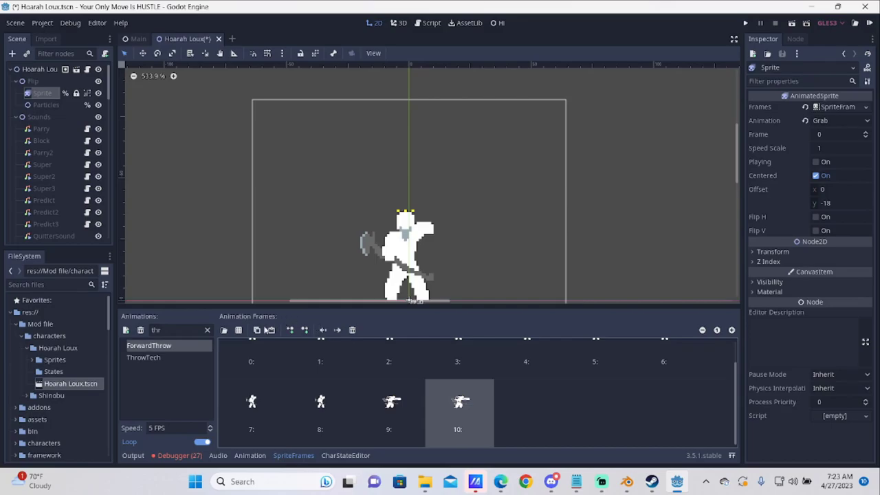
pyautogui.click(224, 330)
pyautogui.doubleClick(318, 128)
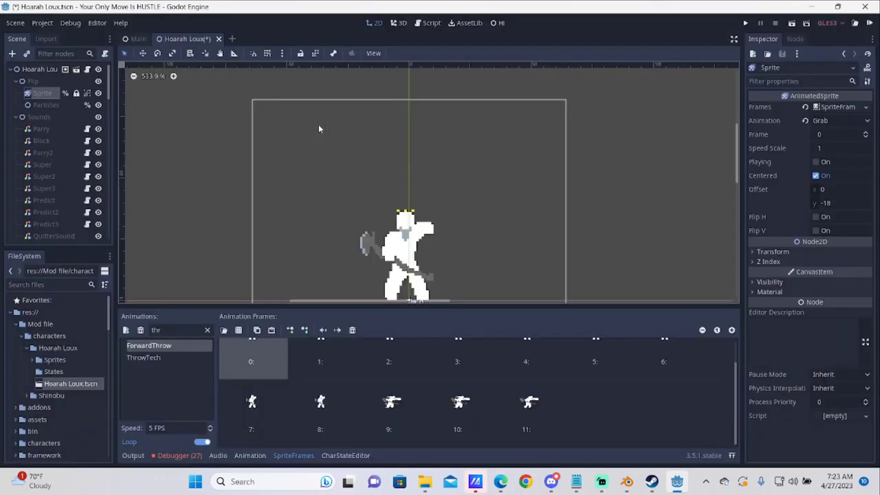
pyautogui.click(545, 402)
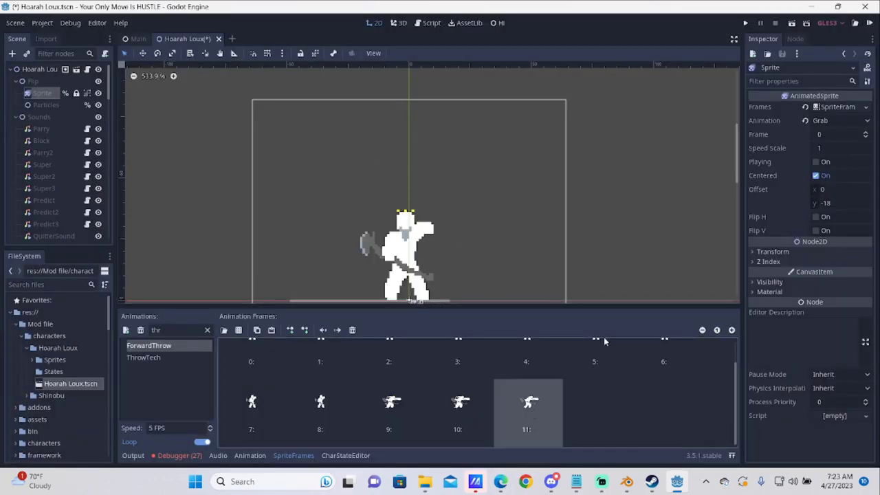
# Run the project and start a singleplayer match with Hoarah Loux against Wizard
pyautogui.click(745, 22)
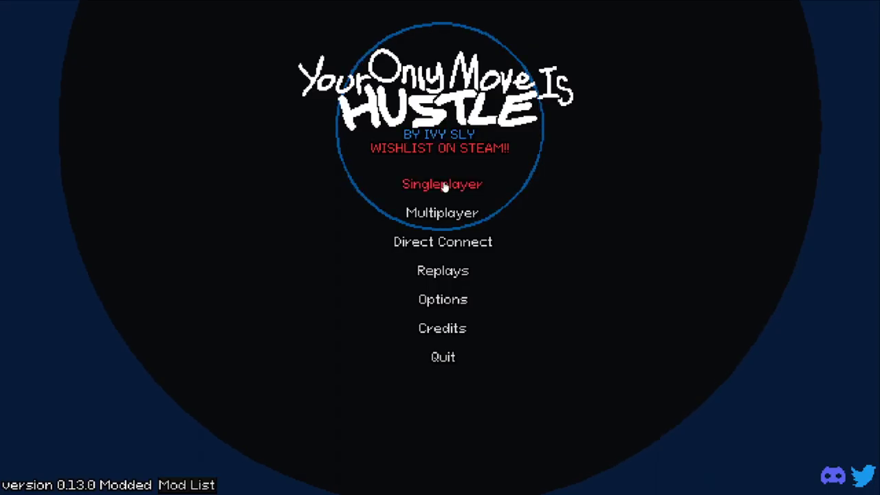
pyautogui.click(440, 187)
pyautogui.click(564, 300)
pyautogui.click(474, 300)
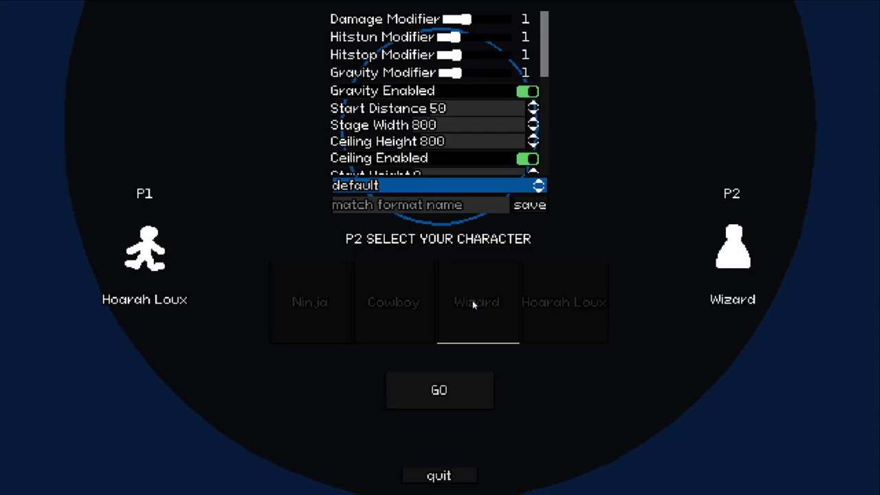
pyautogui.click(454, 402)
# Dash Hoarah Loux forward with distance 100, then grab the Wizard and perform the forward throw
pyautogui.click(337, 412)
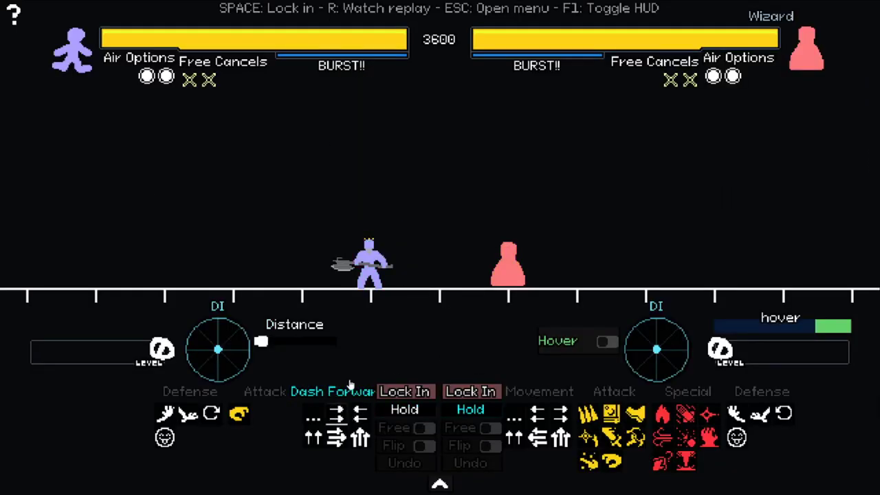
pyautogui.moveTo(298, 343); pyautogui.dragTo(355, 348)
pyautogui.click(405, 391)
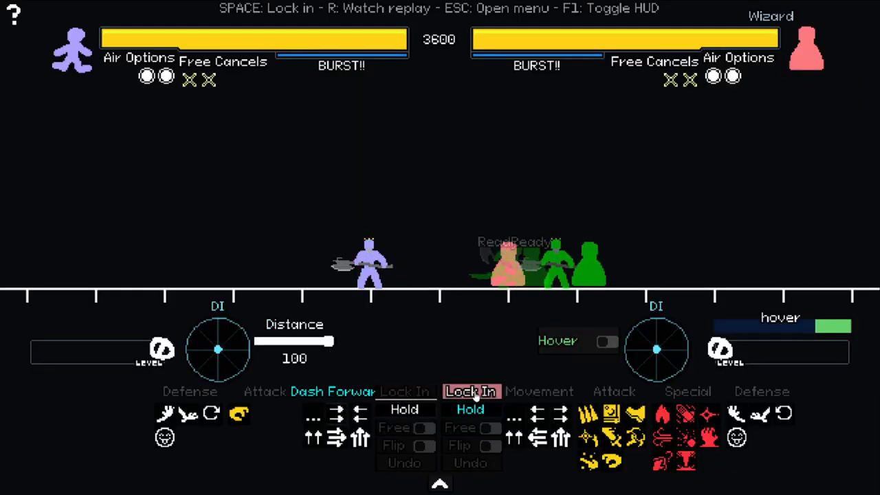
pyautogui.click(474, 392)
pyautogui.click(240, 414)
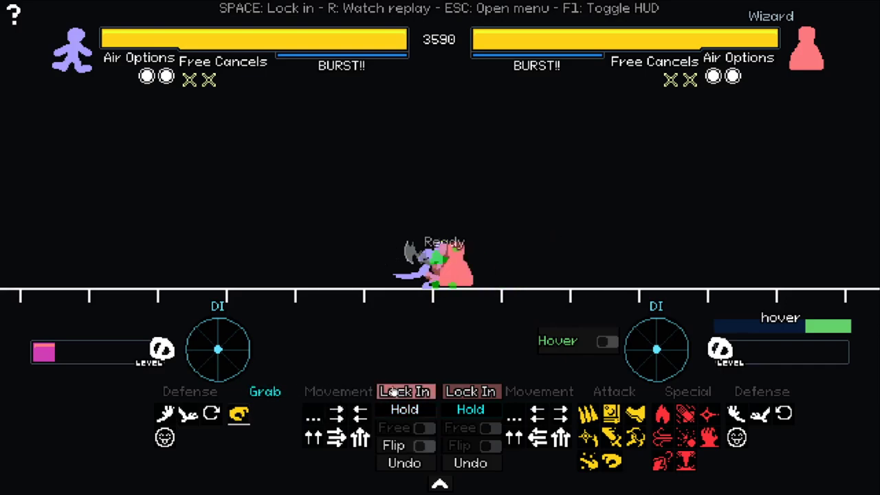
pyautogui.click(421, 394)
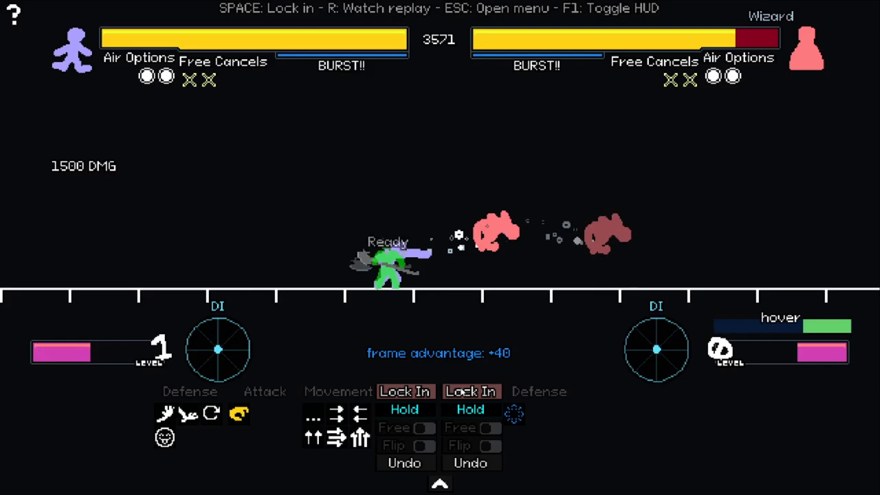
# View the forward throw's frames up close, then advance the turns and move Hoarah Loux back toward the Wizard
pyautogui.scroll(4, 420, 293)
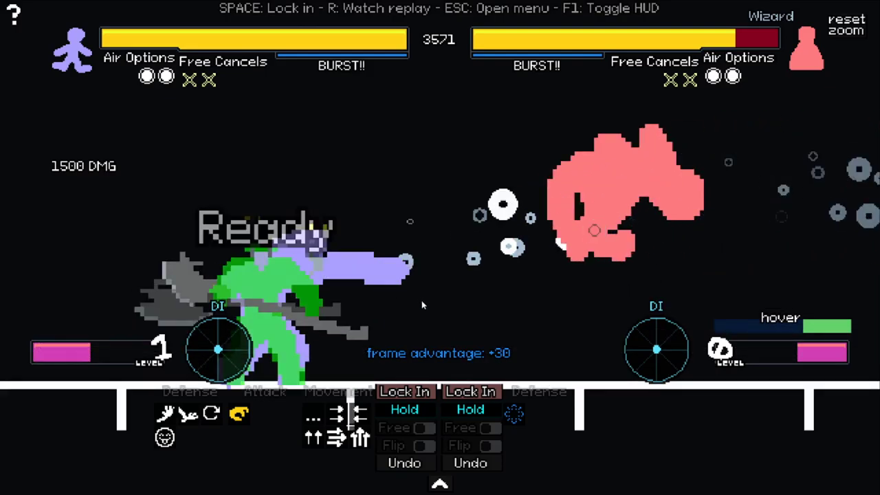
pyautogui.click(415, 397)
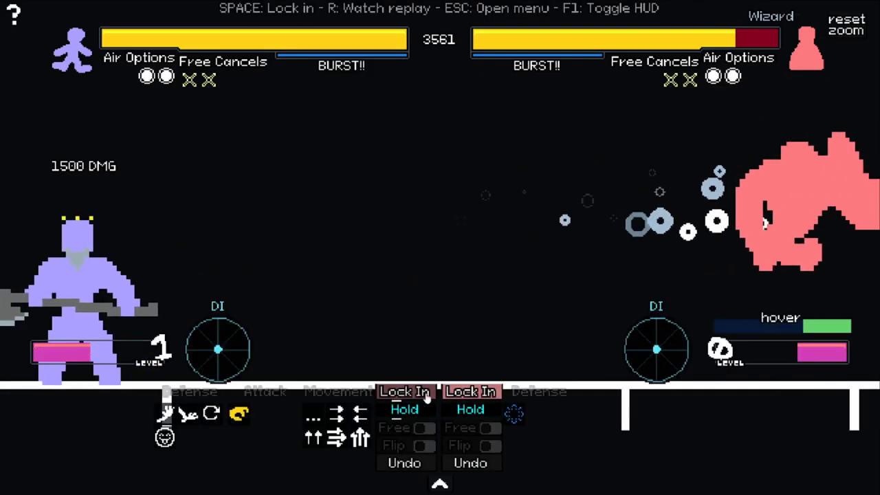
pyautogui.click(336, 437)
pyautogui.click(404, 391)
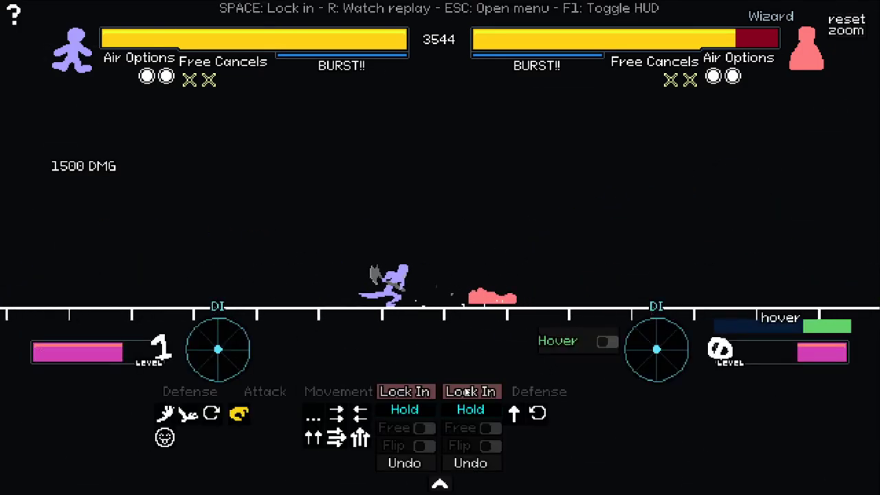
pyautogui.click(407, 391)
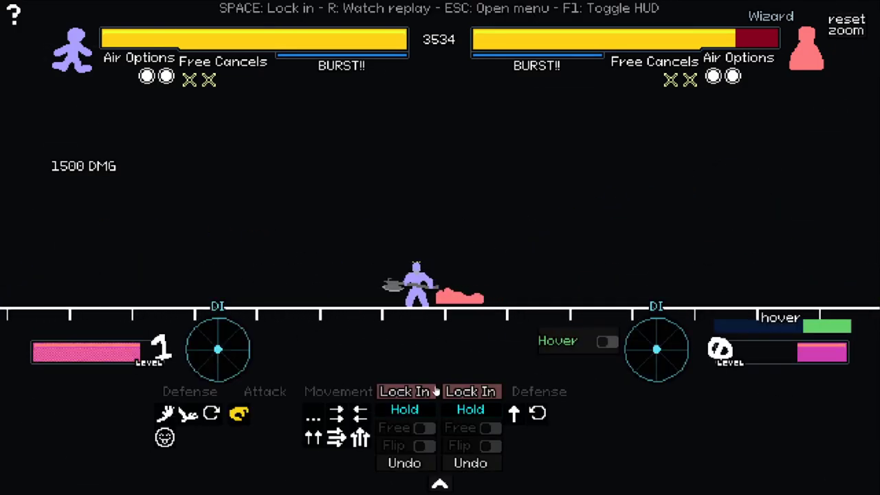
pyautogui.click(424, 393)
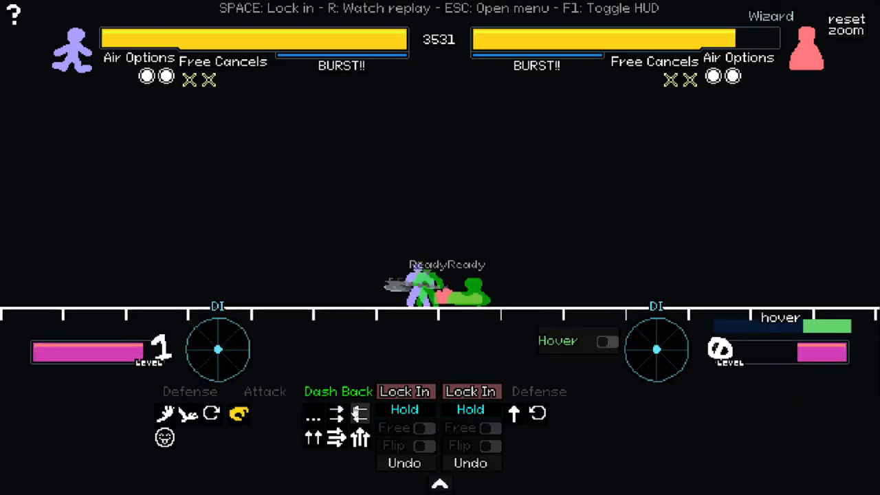
# Have the Wizard get up while Hoarah Loux dashes forward, then grab the Wizard again
pyautogui.click(237, 415)
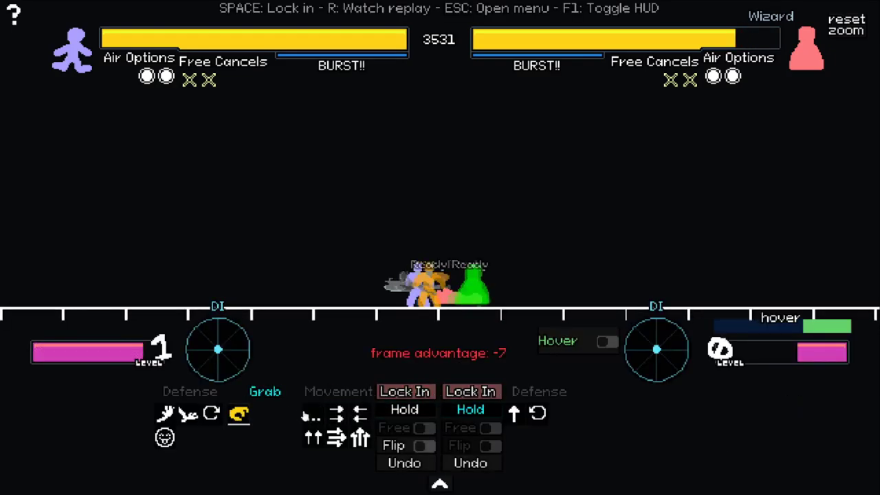
pyautogui.click(336, 413)
pyautogui.click(515, 412)
pyautogui.click(407, 393)
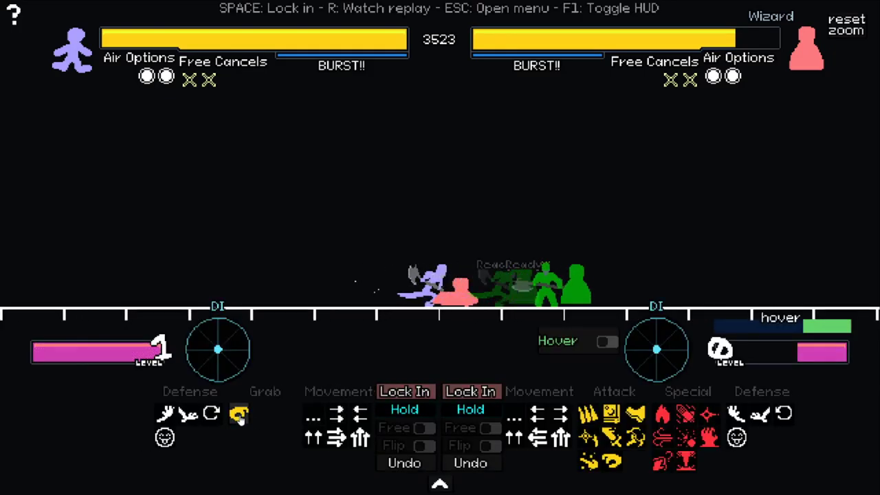
pyautogui.click(238, 415)
pyautogui.click(405, 391)
# Preview Hoarah Loux's Back Throw up close and compare it with the Forward Throw
pyautogui.click(336, 414)
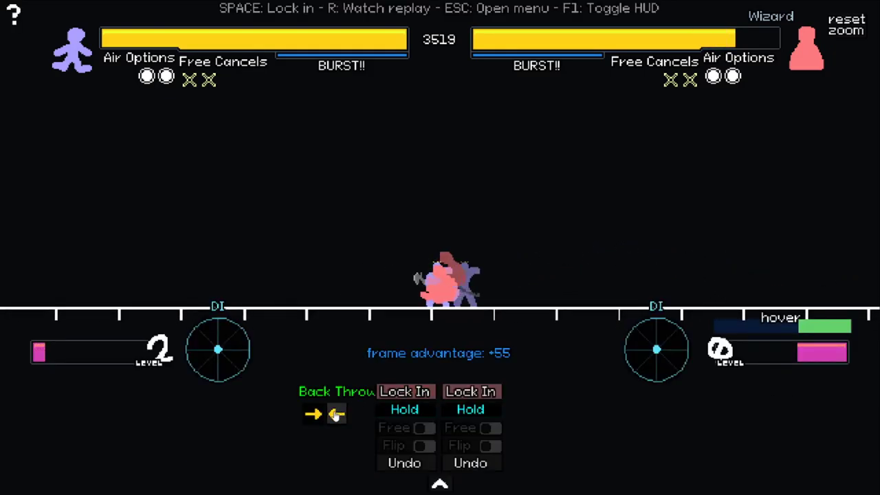
pyautogui.click(336, 413)
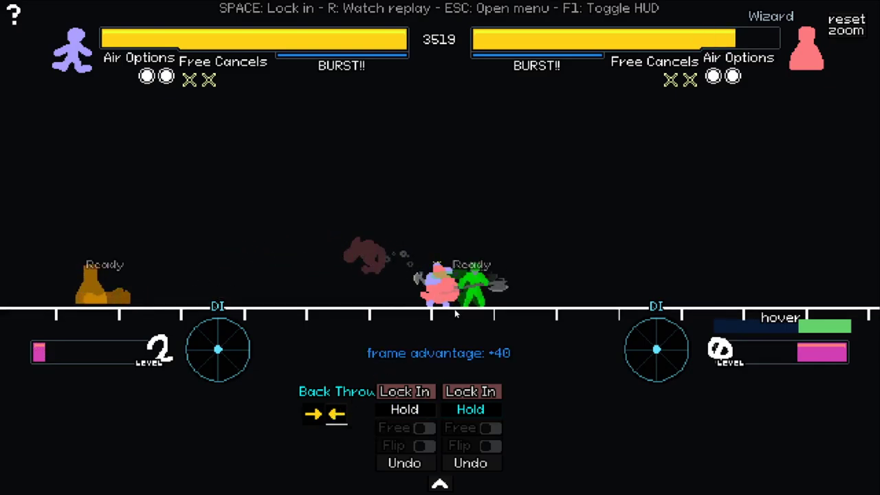
pyautogui.scroll(2, 459, 312)
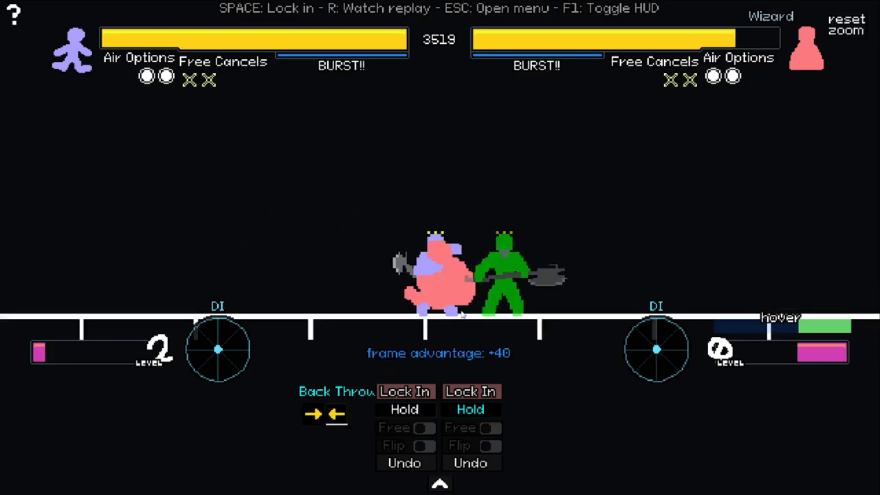
pyautogui.scroll(3, 500, 297)
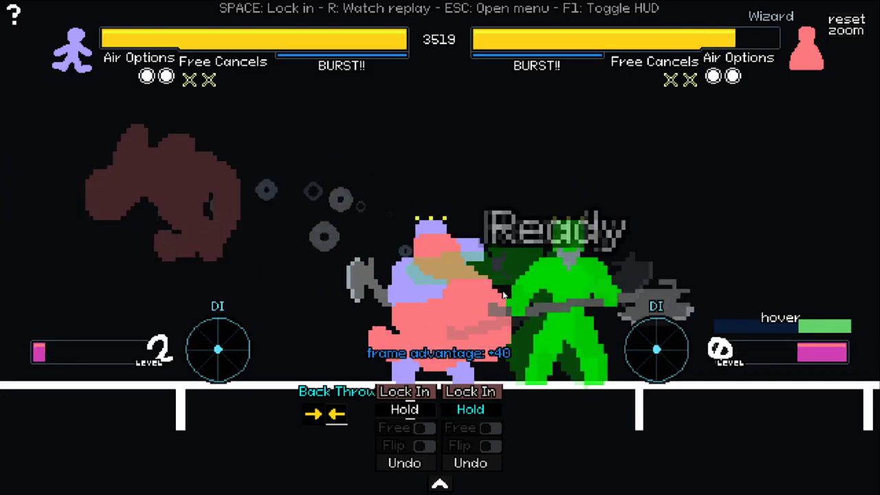
pyautogui.scroll(-3, 354, 364)
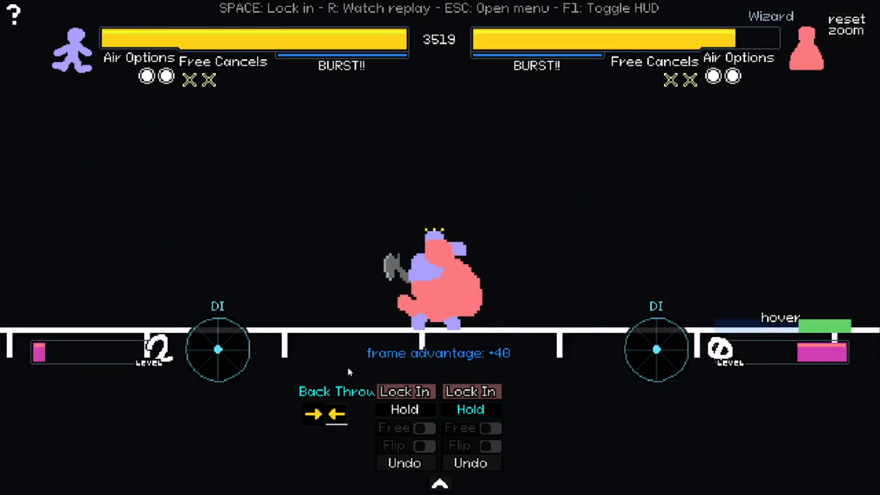
pyautogui.click(312, 414)
pyautogui.click(336, 415)
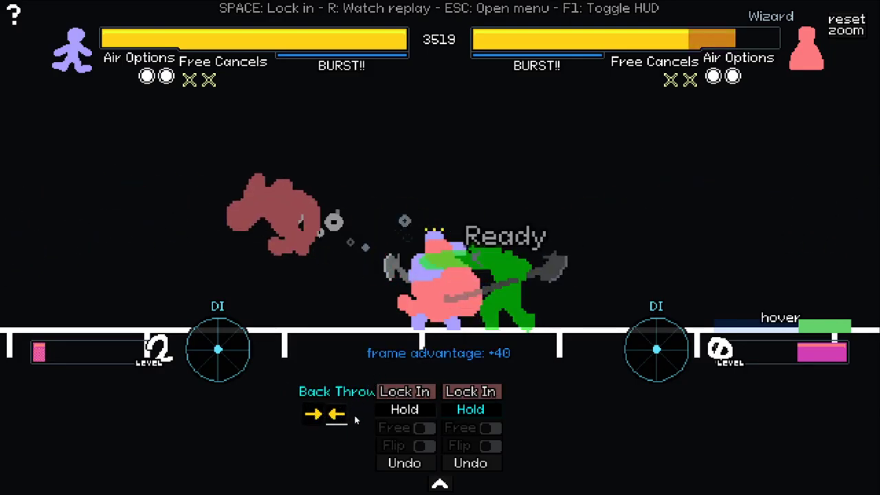
# Carry out the Back Throw on the Wizard with both players locked in, then leave the match and quit the game
pyautogui.click(404, 391)
pyautogui.click(470, 391)
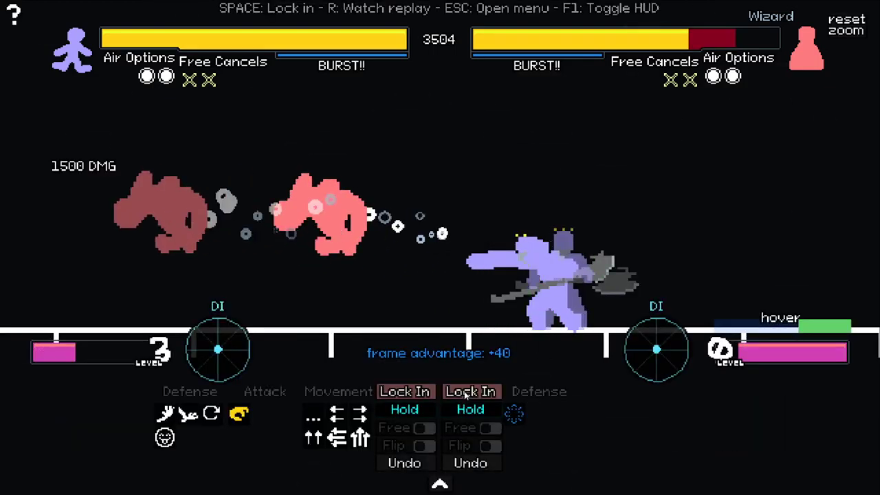
pyautogui.press('Escape')
pyautogui.click(455, 283)
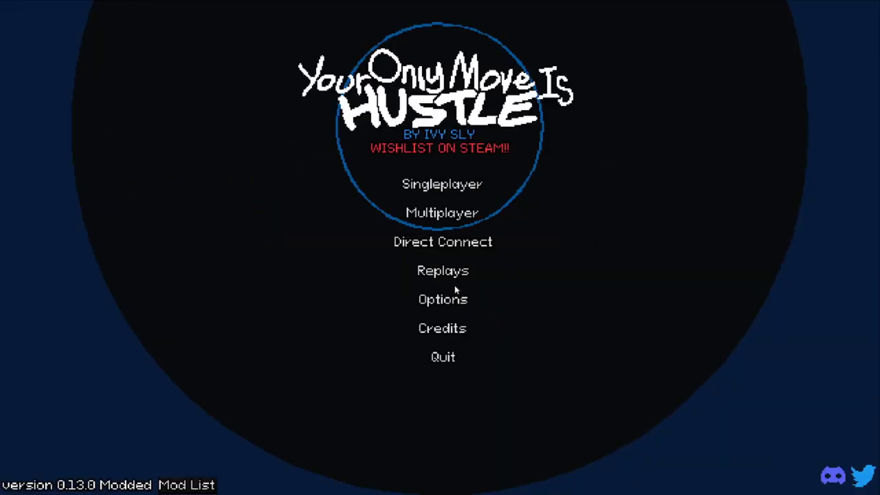
pyautogui.click(443, 362)
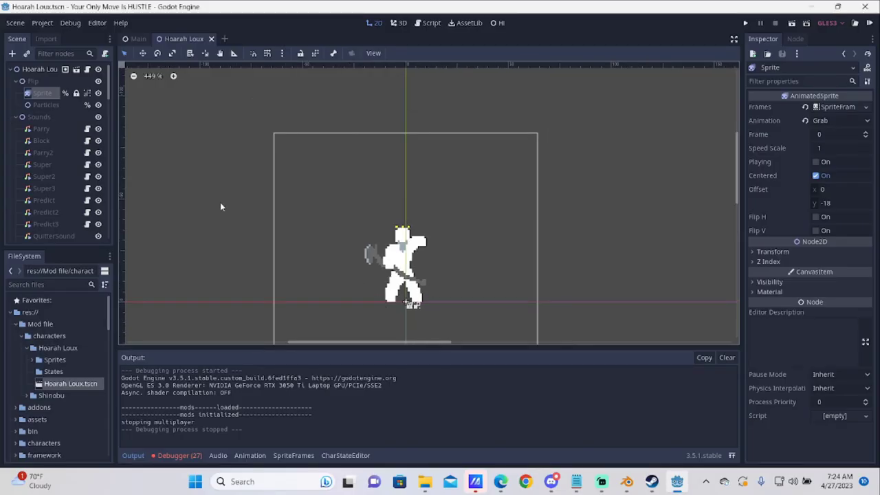
# Open the Sprite node's sprite frames and clear the animation filter to list all of Hoarah Loux's animations
pyautogui.scroll(-8, 34, 155)
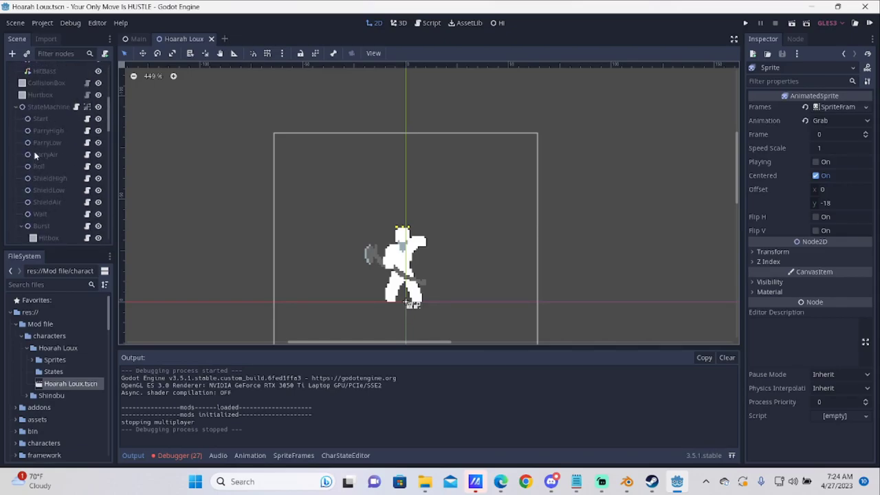
pyautogui.scroll(8, 43, 162)
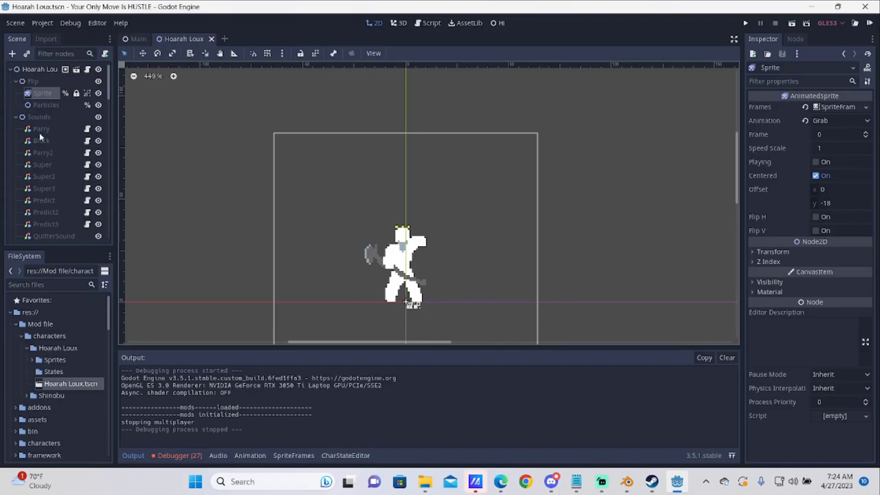
pyautogui.click(39, 106)
pyautogui.click(43, 94)
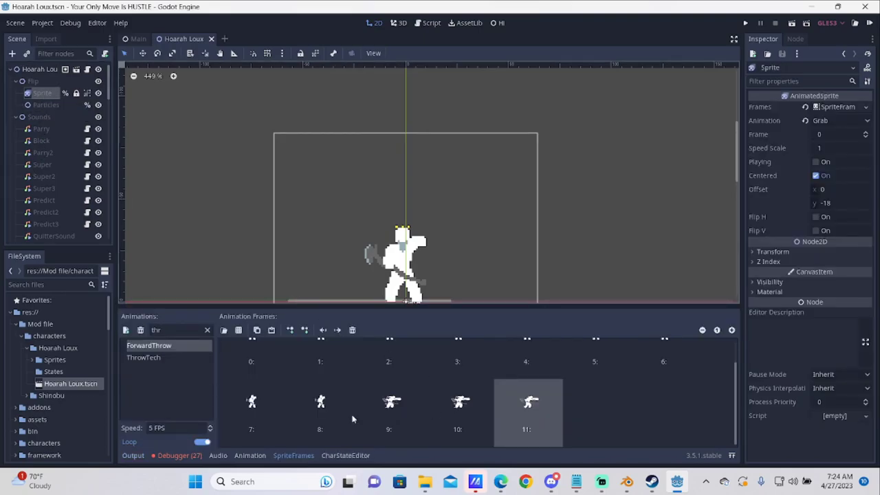
pyautogui.click(207, 330)
pyautogui.scroll(5, 173, 375)
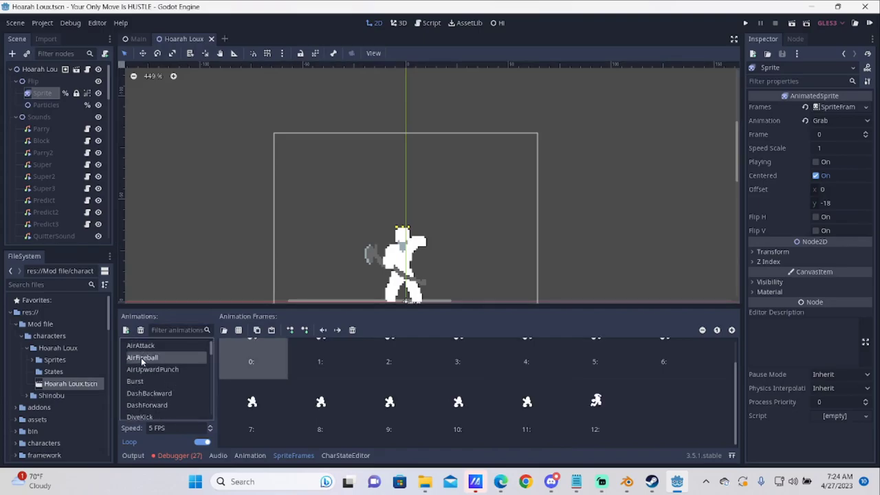
# Examine the frames of the AirUpwardPunch, Burst, DashBackward and DashForward animations for remaining placeholders
pyautogui.click(143, 370)
pyautogui.click(145, 382)
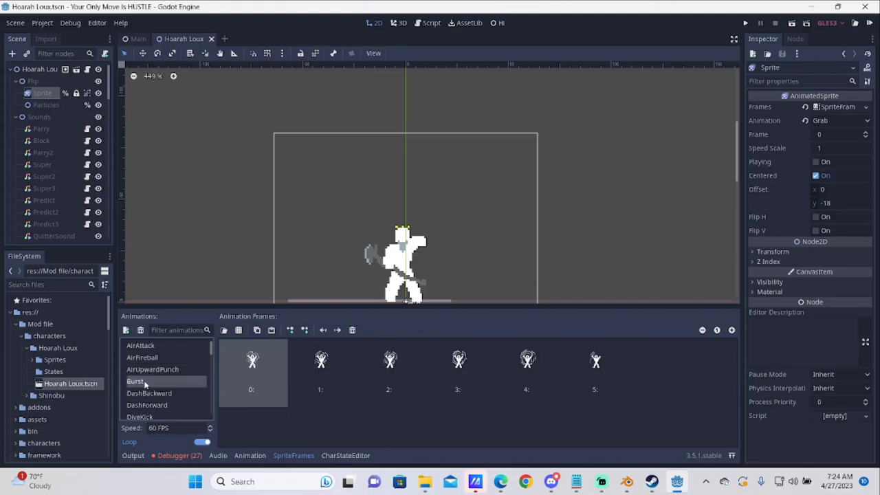
pyautogui.scroll(-1, 149, 390)
pyautogui.click(145, 385)
pyautogui.click(145, 395)
pyautogui.scroll(1, 145, 395)
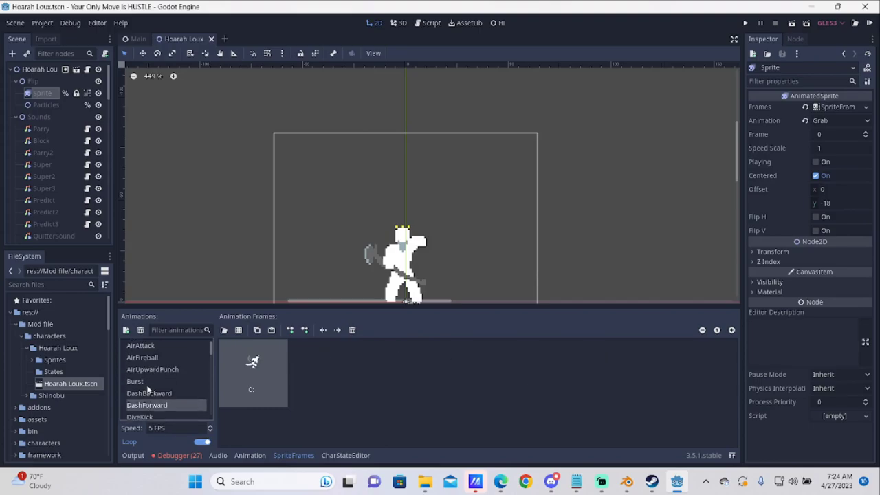
pyautogui.click(145, 381)
pyautogui.click(149, 393)
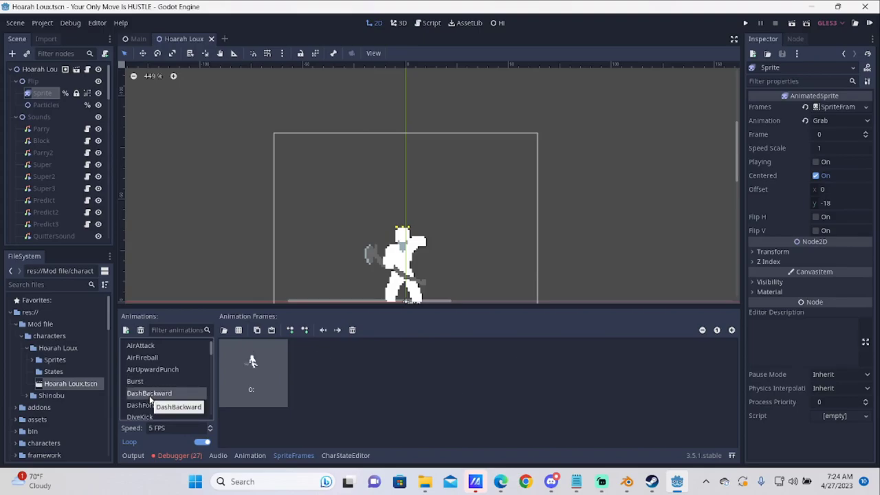
pyautogui.scroll(-1, 149, 395)
pyautogui.click(149, 396)
pyautogui.scroll(-1, 150, 396)
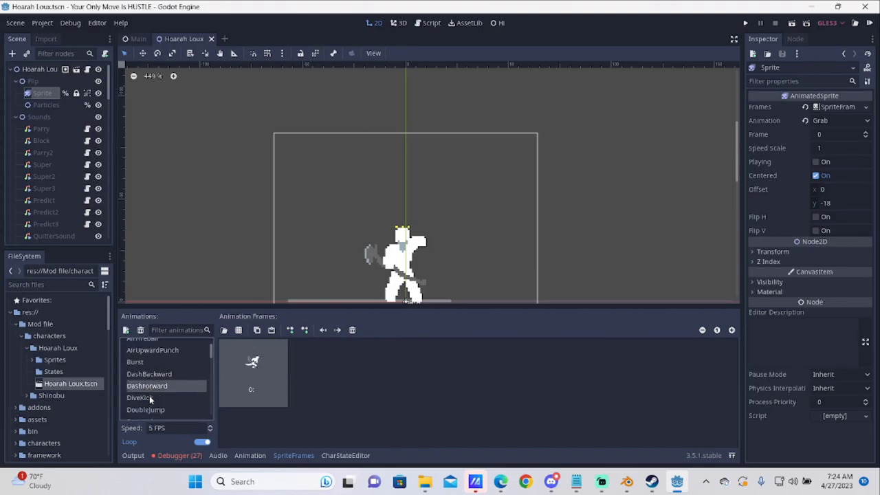
# Examine the frames of the animations from DiveKick through ForwardThrow, including DoubleJump and DropKick
pyautogui.click(149, 395)
pyautogui.scroll(-1, 149, 395)
pyautogui.click(144, 397)
pyautogui.scroll(-1, 143, 396)
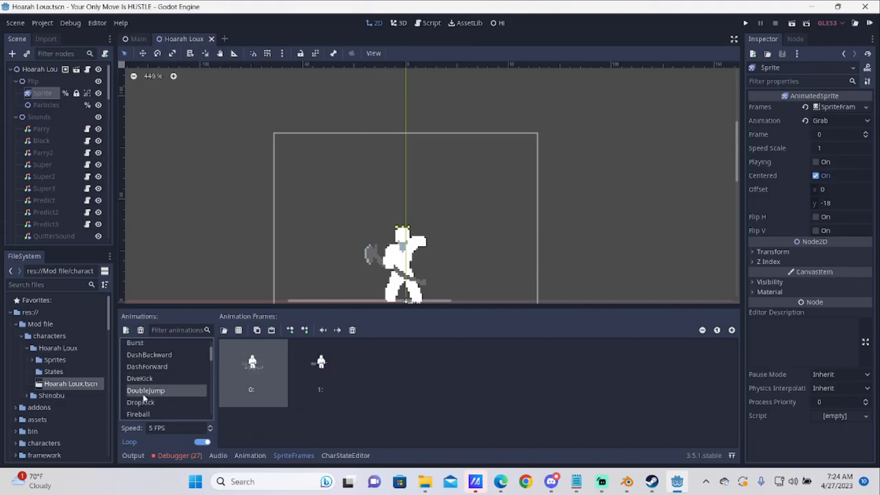
pyautogui.click(152, 405)
pyautogui.scroll(-1, 152, 405)
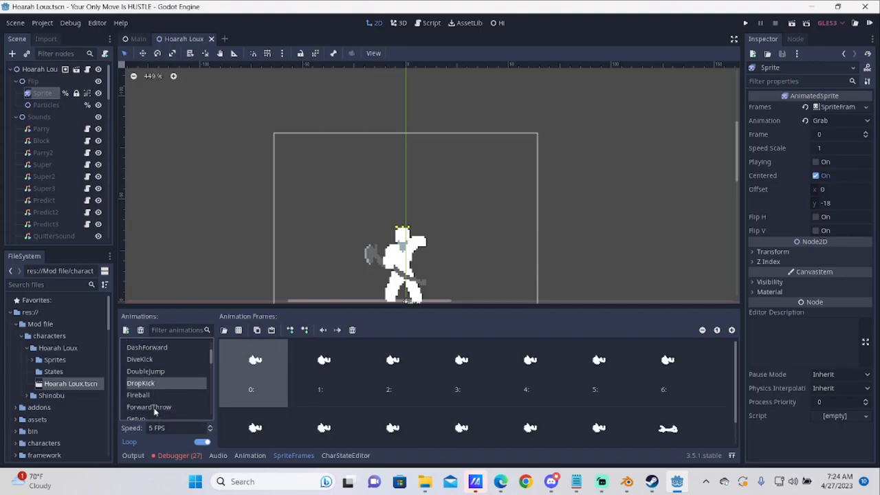
pyautogui.click(149, 403)
pyautogui.scroll(-1, 149, 402)
pyautogui.scroll(-1, 150, 403)
pyautogui.click(145, 391)
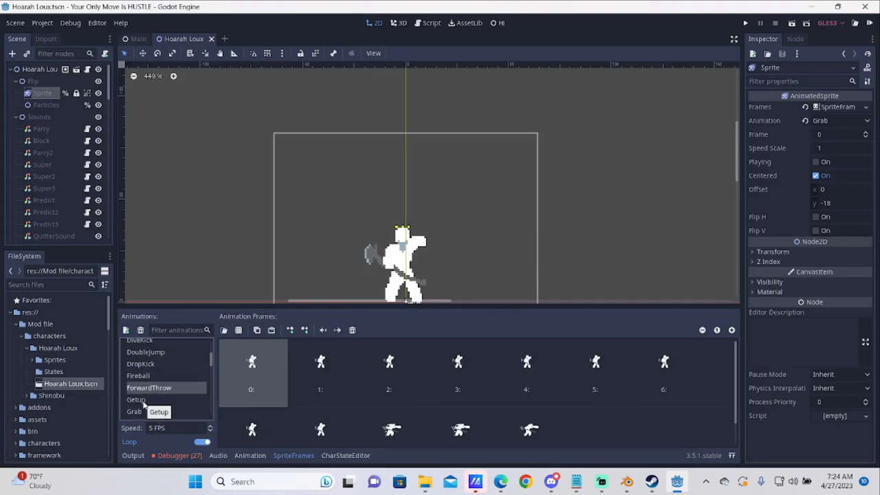
# Examine the frames of the Getup, Grab, Grabbed, GroundedKick and GroundedPunch animations
pyautogui.click(143, 401)
pyautogui.press('Up')
pyautogui.click(144, 401)
pyautogui.scroll(-2, 144, 401)
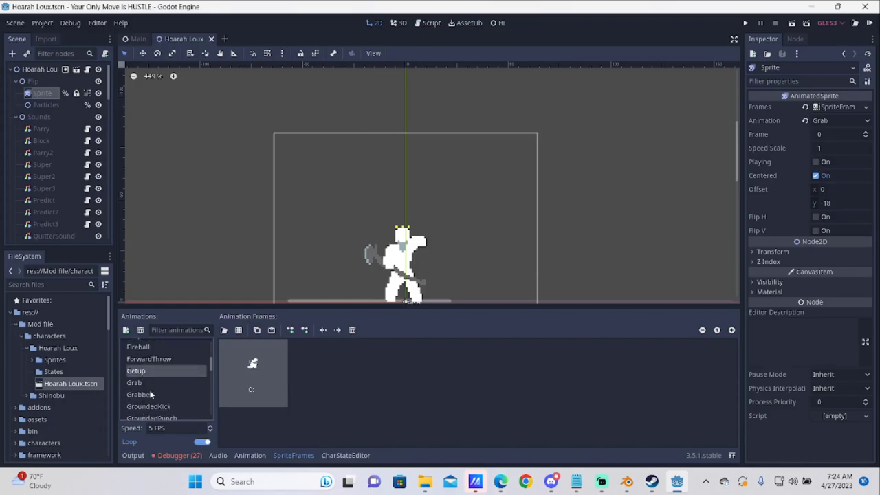
pyautogui.click(157, 381)
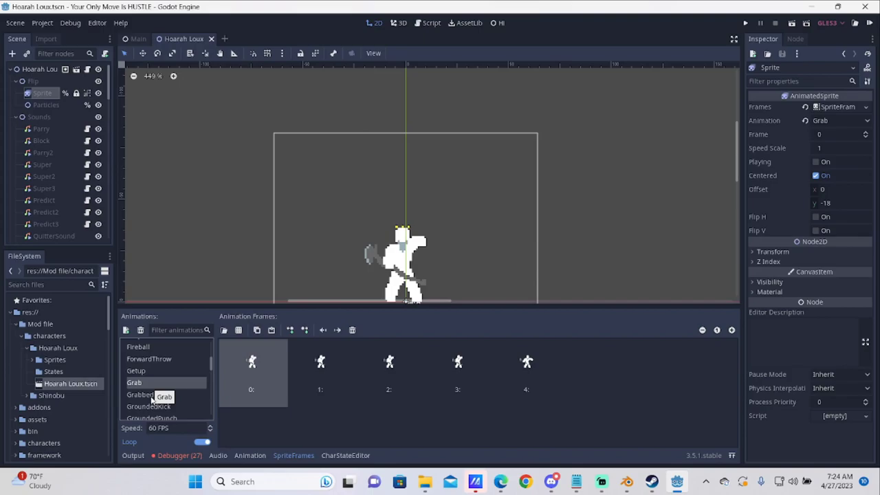
pyautogui.click(152, 396)
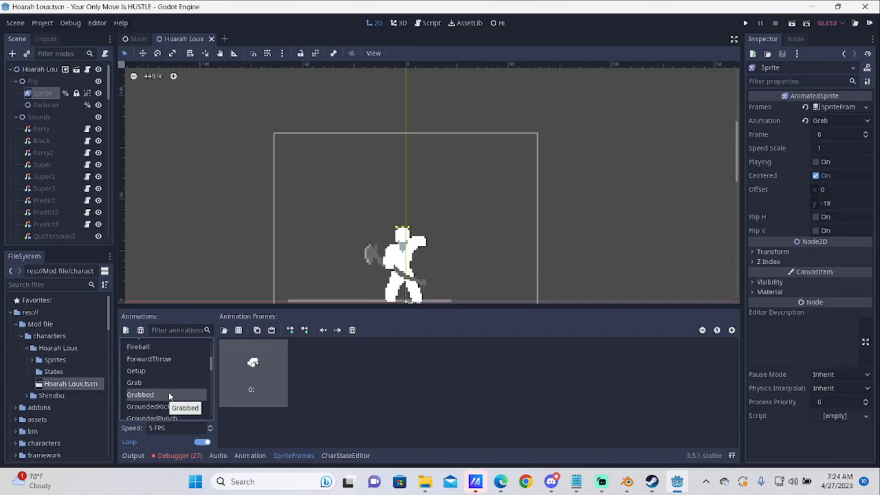
pyautogui.scroll(-1, 161, 389)
pyautogui.click(154, 387)
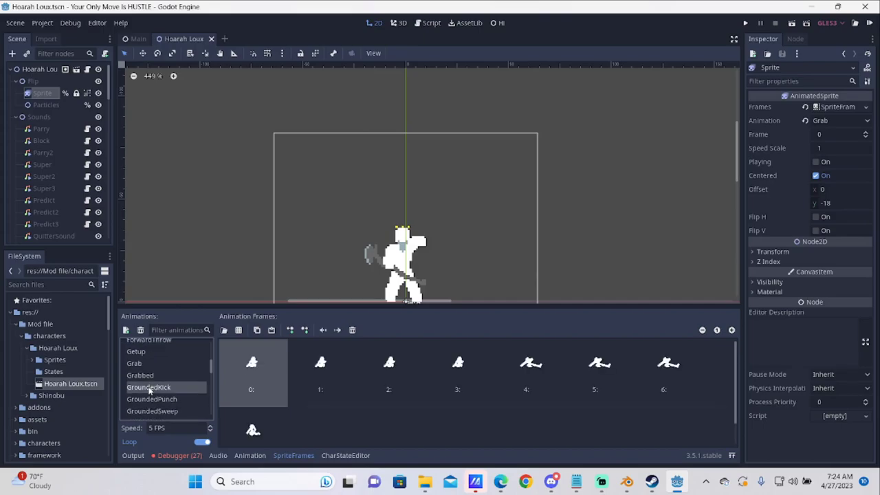
pyautogui.click(152, 399)
pyautogui.scroll(-1, 153, 405)
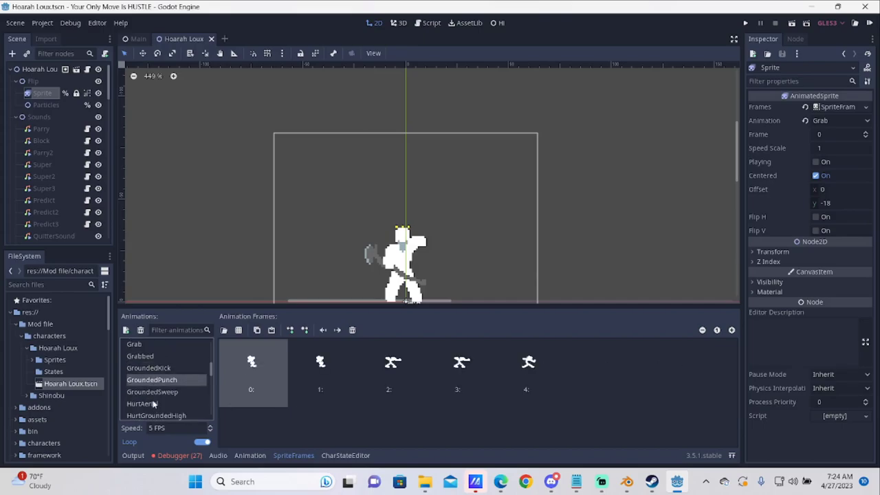
# Examine the frames of the hurt animations, InstantCancel, and the jump animations through JumpKick
pyautogui.click(152, 404)
pyautogui.scroll(-1, 152, 405)
pyautogui.click(152, 403)
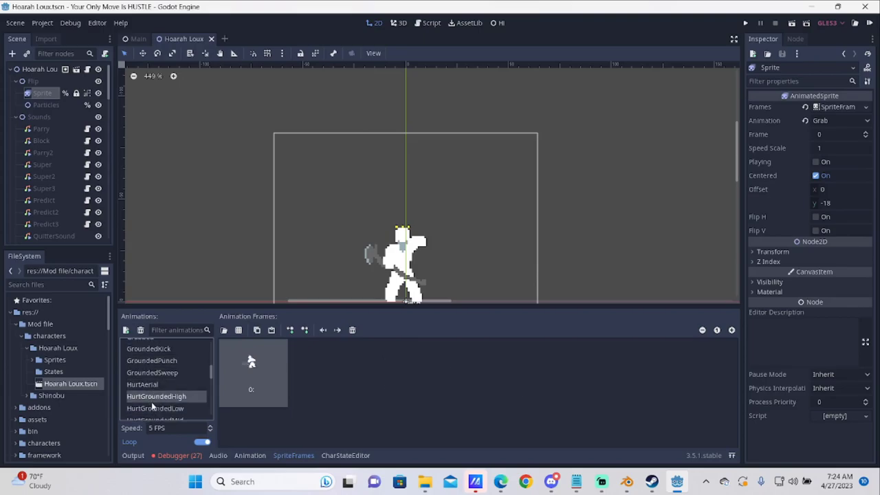
pyautogui.click(156, 408)
pyautogui.scroll(-2, 152, 406)
pyautogui.click(150, 402)
pyautogui.scroll(-2, 153, 407)
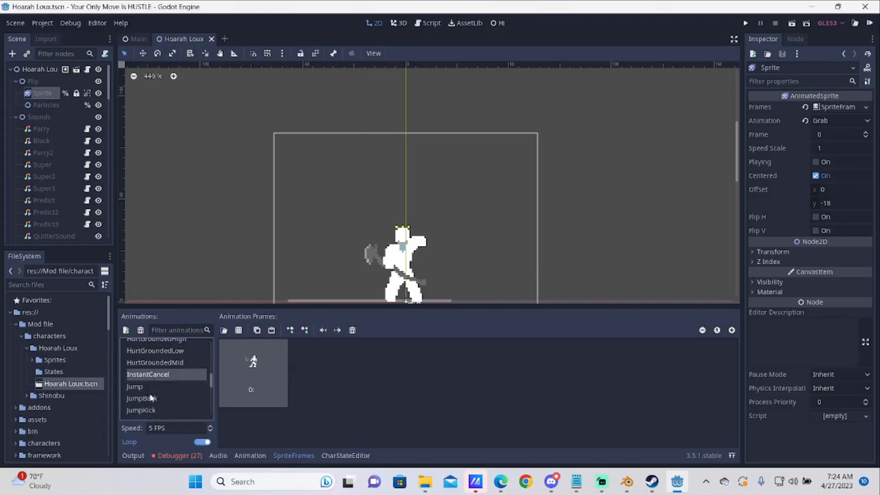
pyautogui.click(148, 387)
pyautogui.click(152, 402)
pyautogui.click(155, 409)
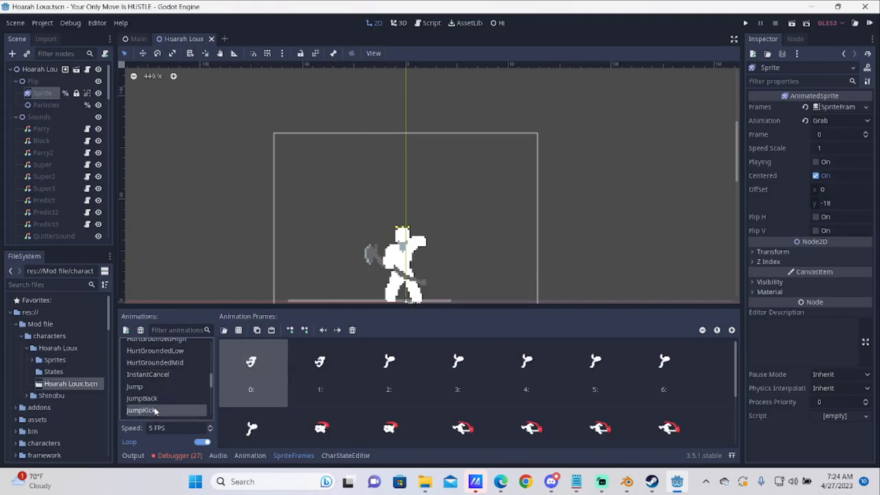
# Examine the frames of the Knockdown, Landing, New Anim and NunChukHeavy animations
pyautogui.scroll(-2, 157, 405)
pyautogui.click(160, 404)
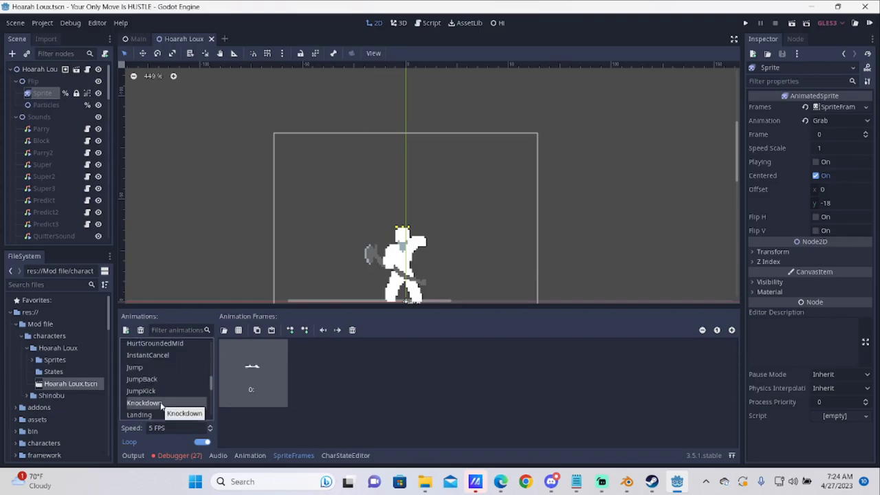
pyautogui.scroll(-2, 160, 404)
pyautogui.click(156, 398)
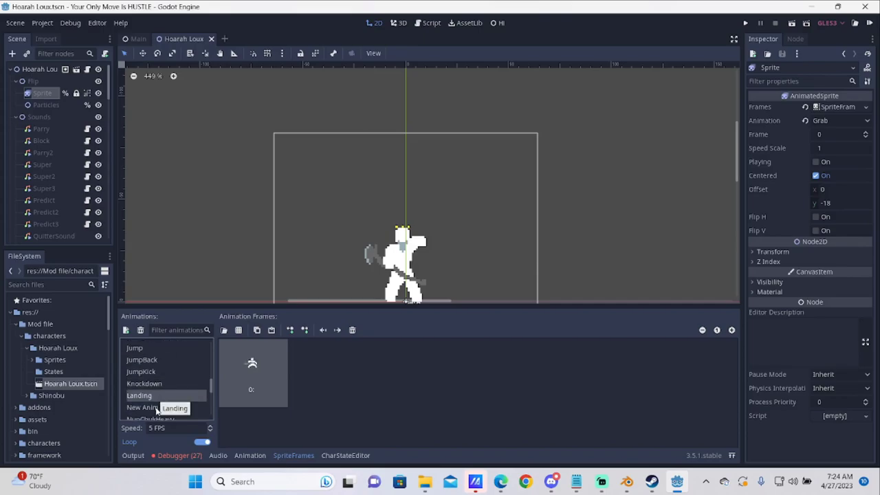
pyautogui.scroll(-2, 157, 411)
pyautogui.click(149, 390)
pyautogui.click(152, 402)
pyautogui.scroll(-2, 151, 399)
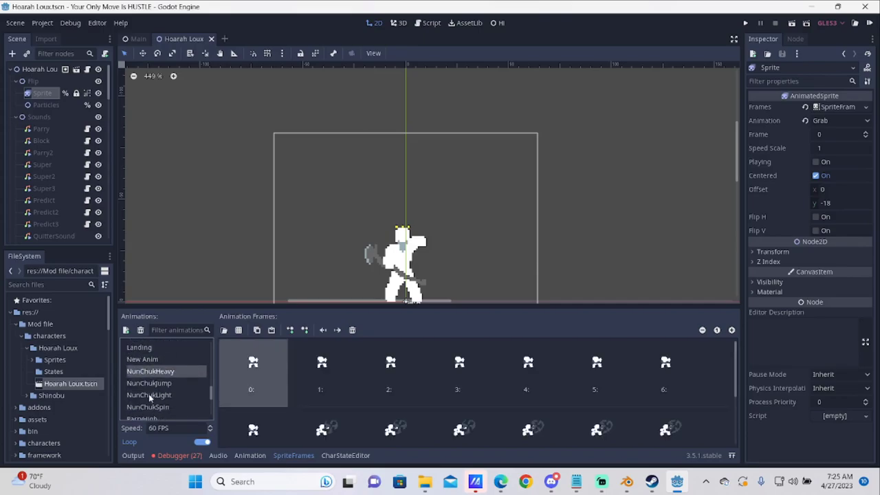
# Examine the frames of the remaining animations from NunChukLight through WallSlam, including ParryHigh, ParryLow, Uppercut and Wait
pyautogui.click(150, 394)
pyautogui.scroll(-1, 148, 394)
pyautogui.click(149, 393)
pyautogui.click(150, 402)
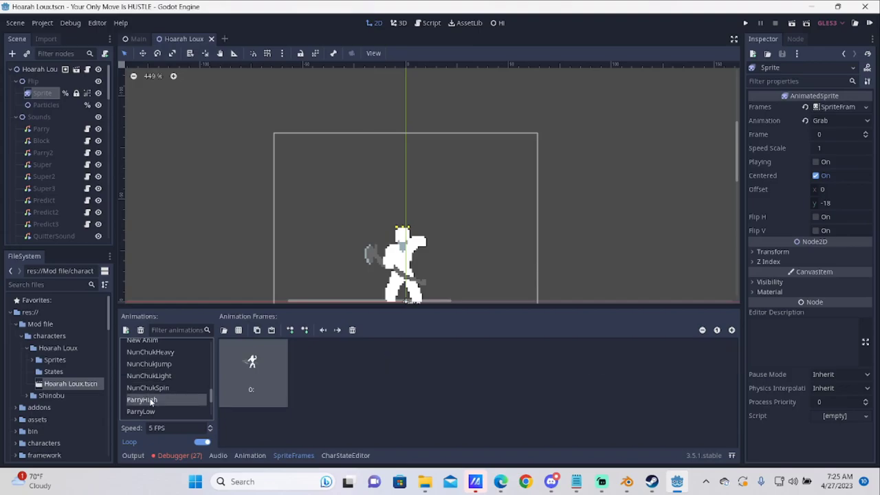
pyautogui.scroll(-2, 151, 401)
pyautogui.click(147, 392)
pyautogui.scroll(-4, 148, 394)
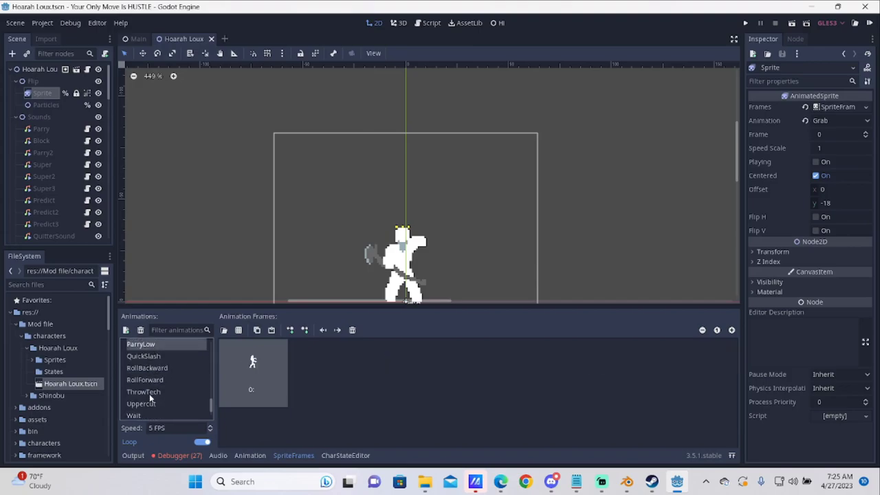
pyautogui.scroll(-1, 149, 394)
pyautogui.click(145, 386)
pyautogui.click(145, 394)
pyautogui.click(150, 410)
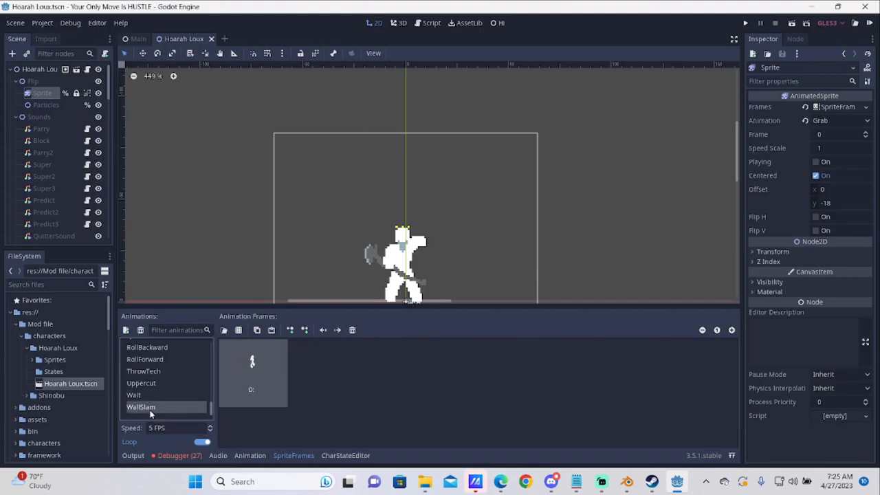
pyautogui.scroll(-1, 388, 292)
pyautogui.scroll(3, 395, 282)
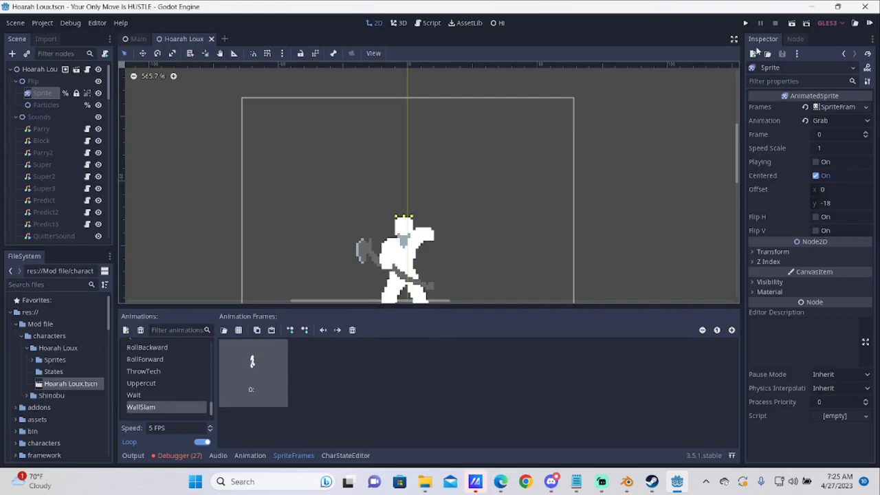
# Run the game and start a singleplayer match with Hoarah Loux as P1 against the Wizard as P2
pyautogui.click(748, 23)
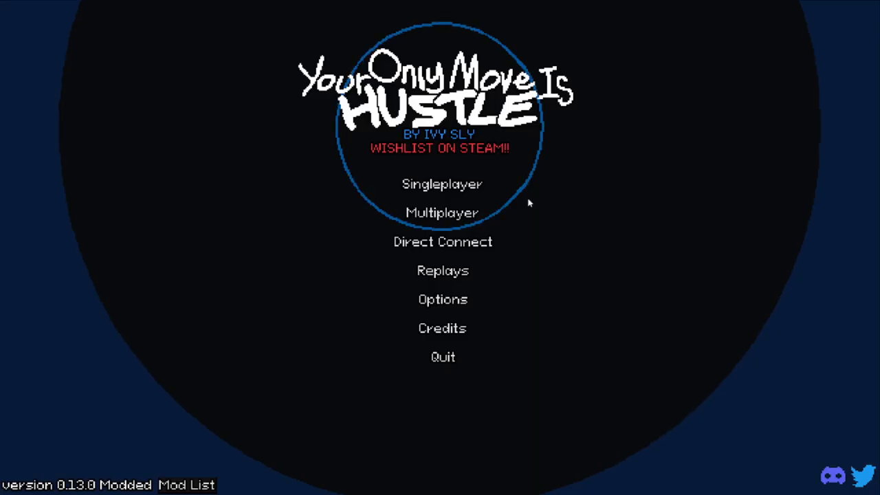
pyautogui.click(453, 184)
pyautogui.click(564, 303)
pyautogui.click(499, 312)
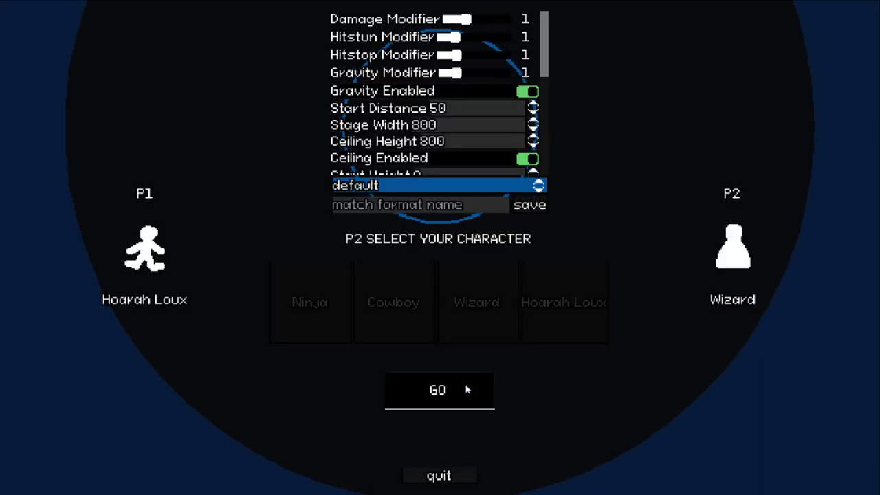
pyautogui.click(465, 384)
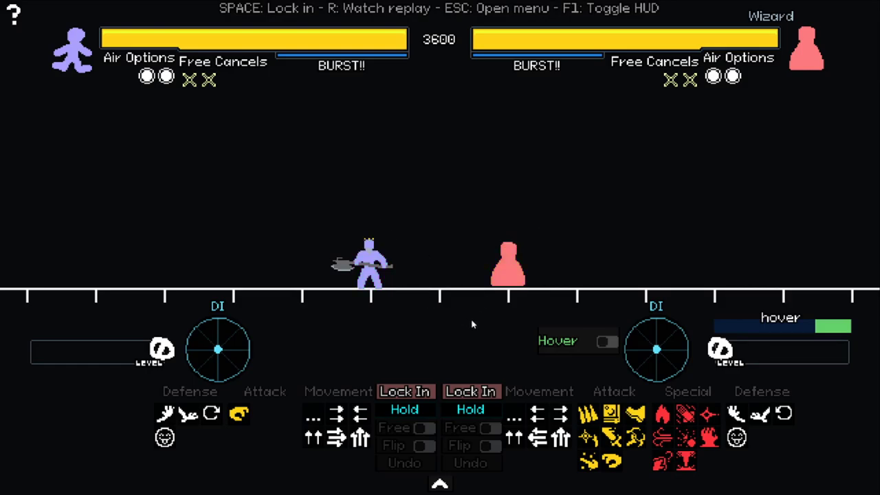
# Dash Hoarah Loux forward toward the Wizard with distance 100 and lock in the turn
pyautogui.click(336, 413)
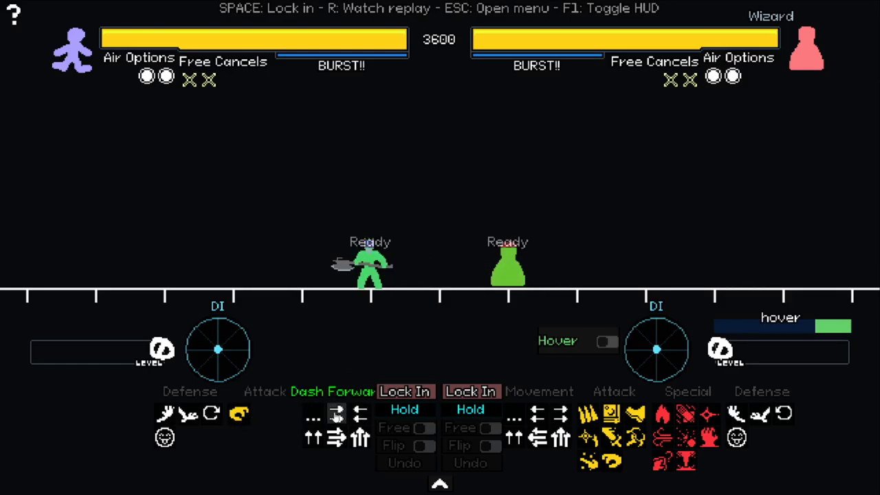
pyautogui.moveTo(306, 355); pyautogui.dragTo(337, 349)
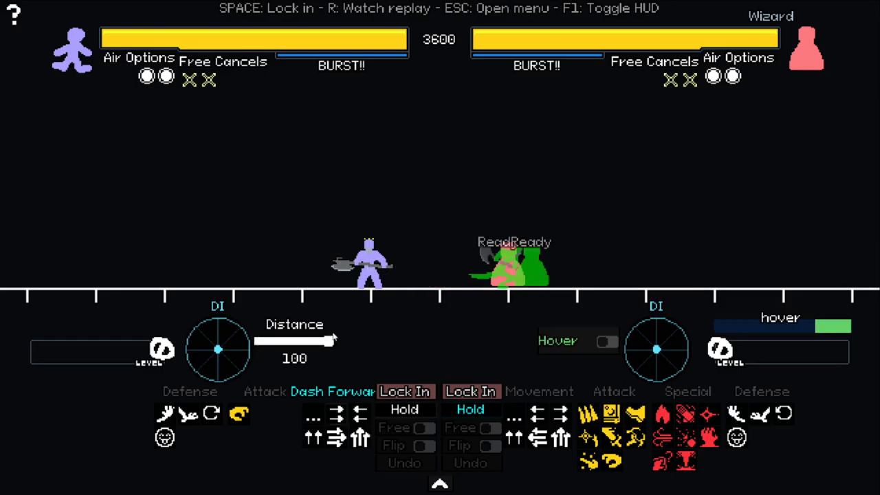
pyautogui.click(412, 394)
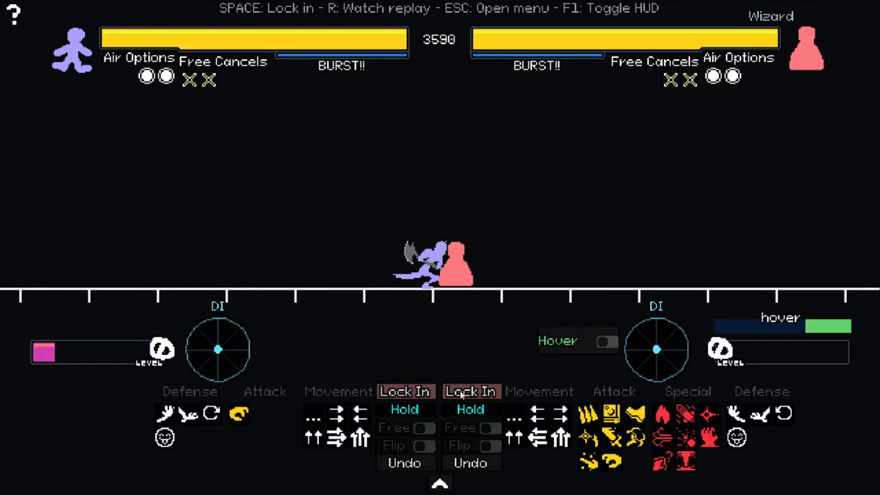
# Preview Hoarah Loux's dodge roll in both directions, then lock in the turn with him rolling backward and the Wizard on Hold
pyautogui.click(211, 413)
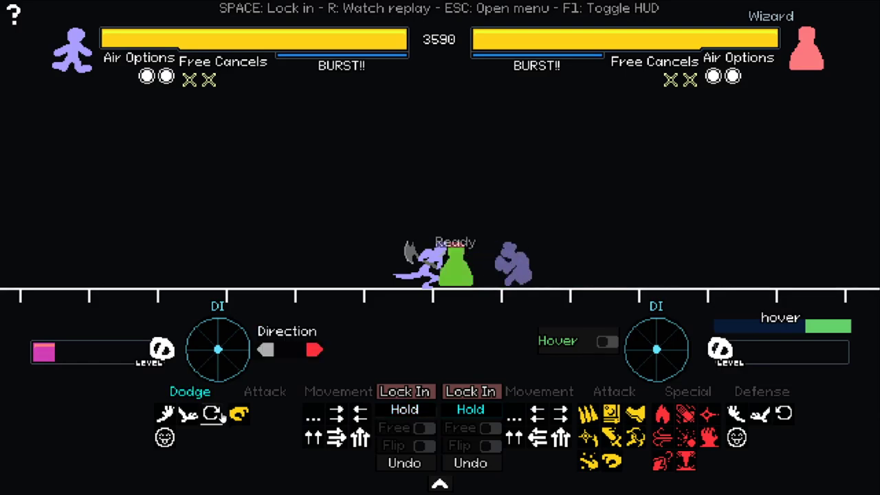
pyautogui.click(265, 350)
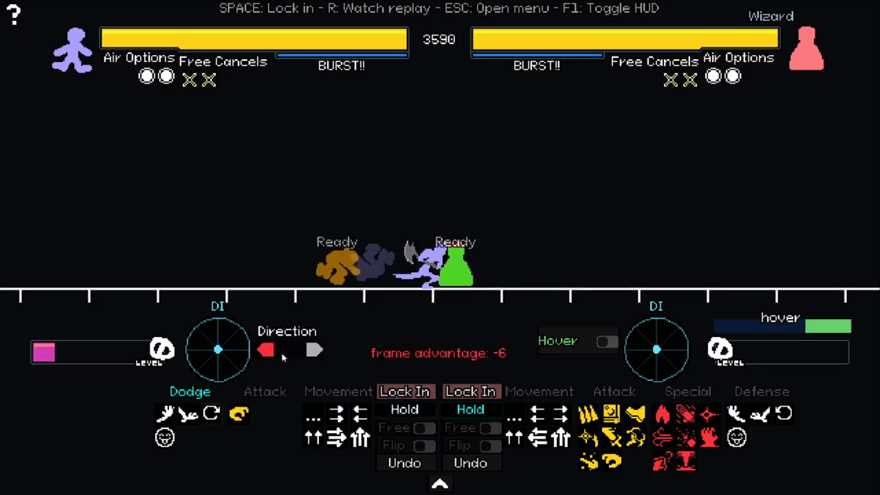
pyautogui.click(314, 350)
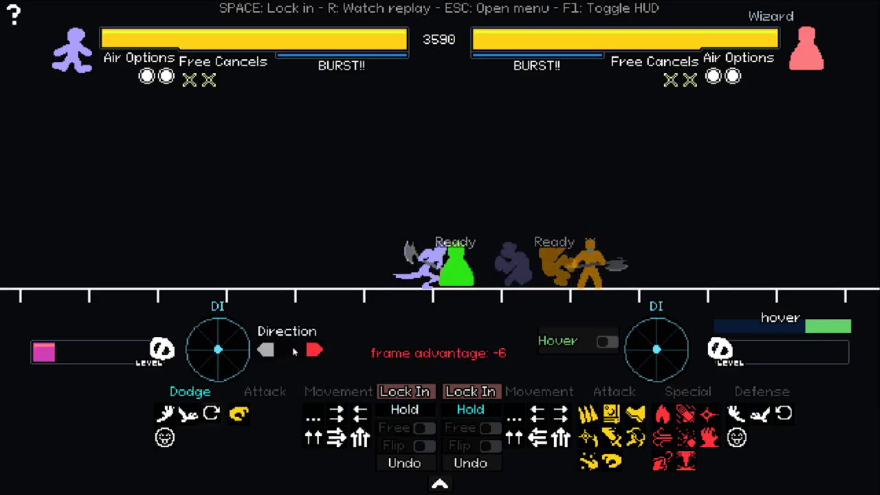
pyautogui.click(270, 352)
pyautogui.click(416, 390)
pyautogui.click(473, 391)
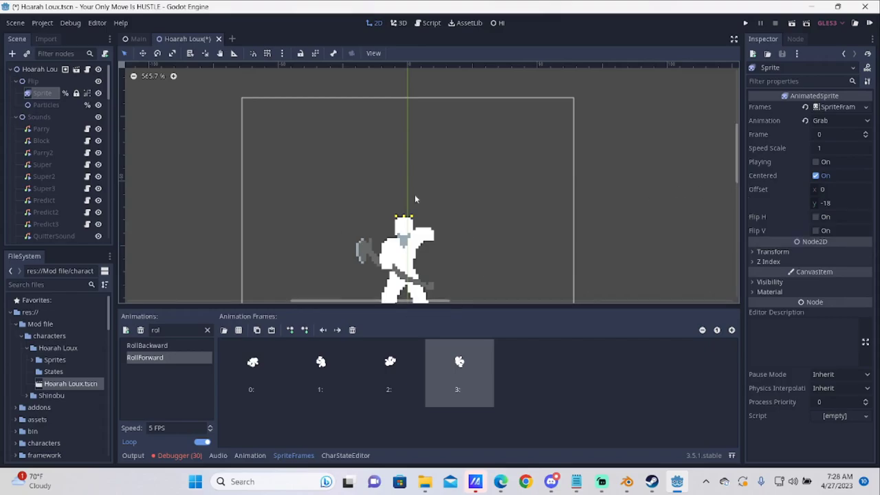
pyautogui.scroll(-1, 434, 212)
pyautogui.scroll(-3, 426, 206)
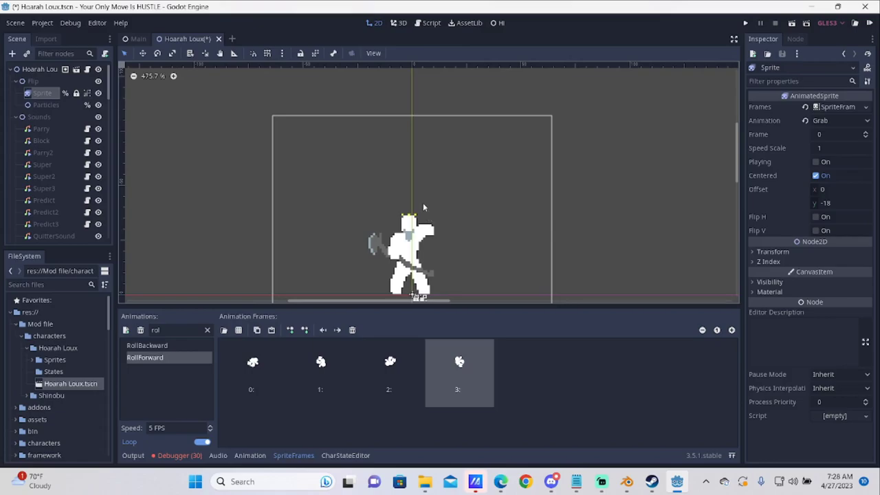
pyautogui.scroll(5, 429, 247)
pyautogui.scroll(5, 432, 265)
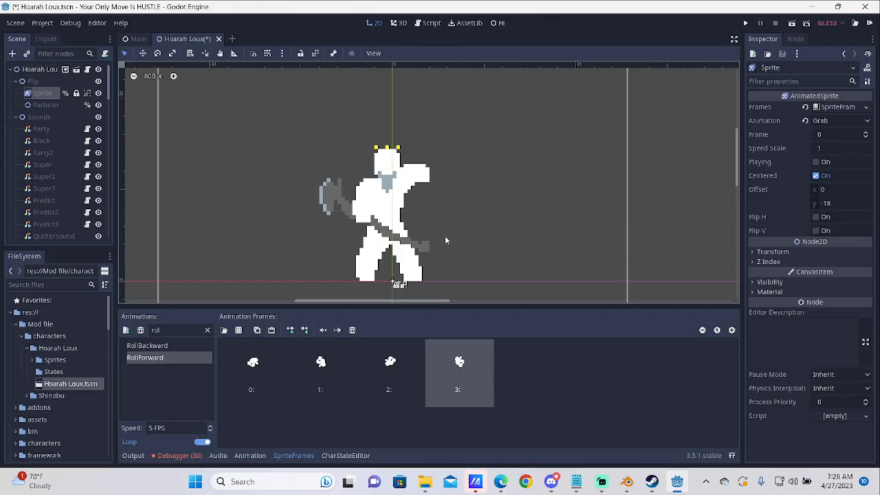
pyautogui.scroll(1, 453, 229)
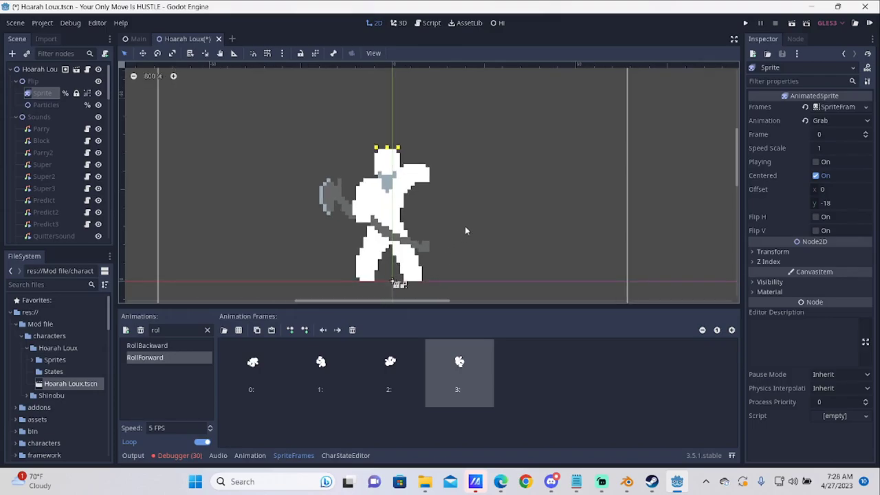